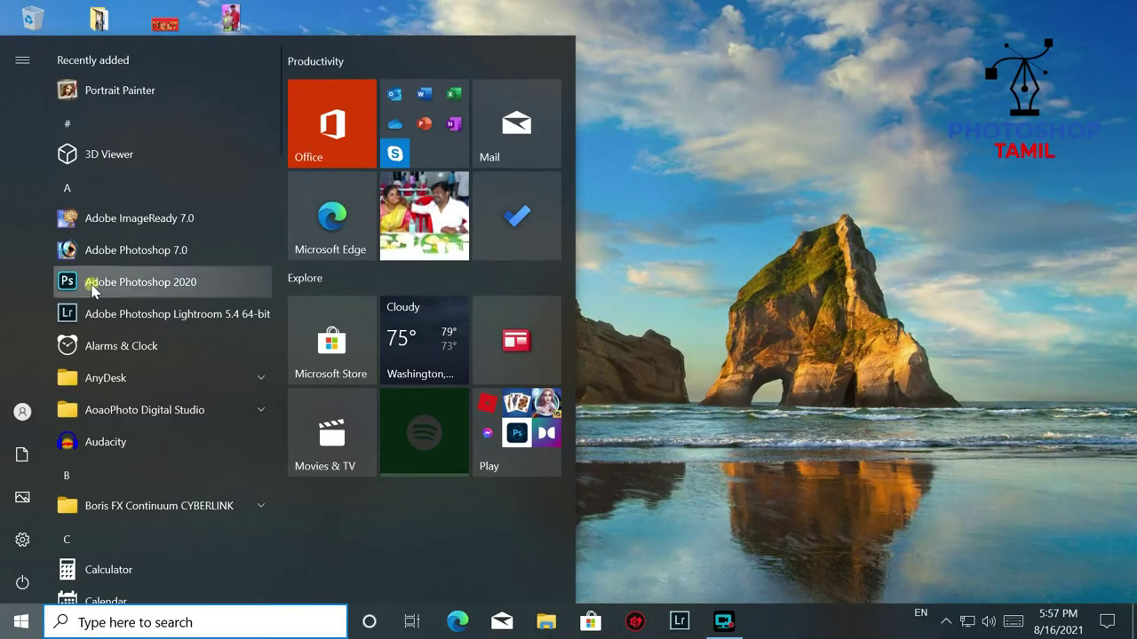
Launch Adobe Photoshop from the Windows Start menu.
click(92, 294)
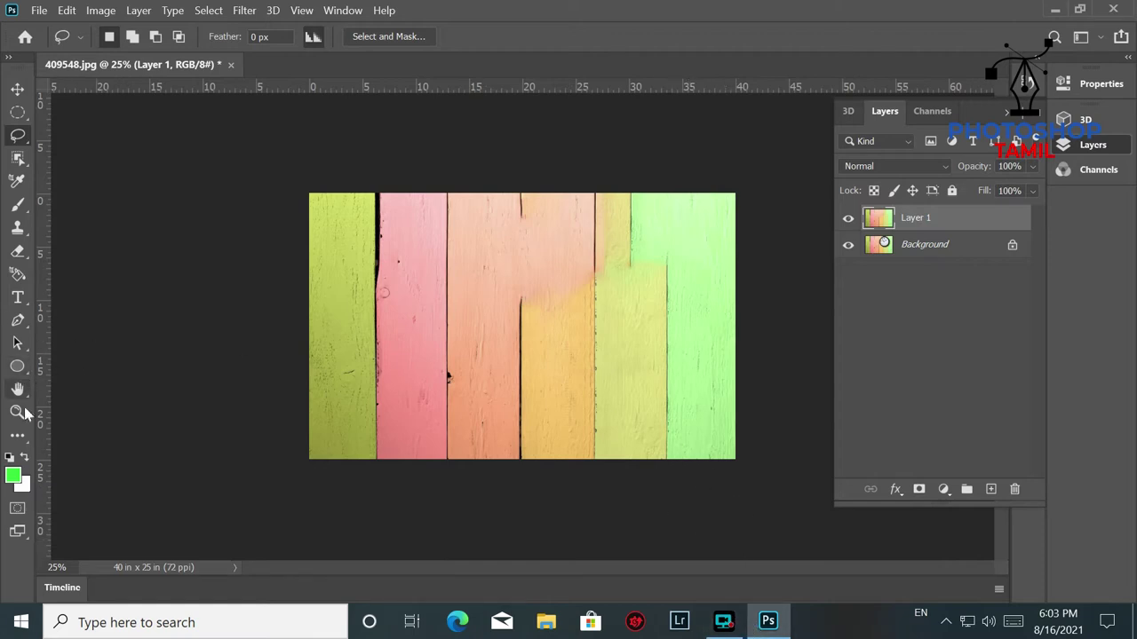
Merge Layer 1 into the Background, then draw and undo a trial pentagon.
click(16, 368)
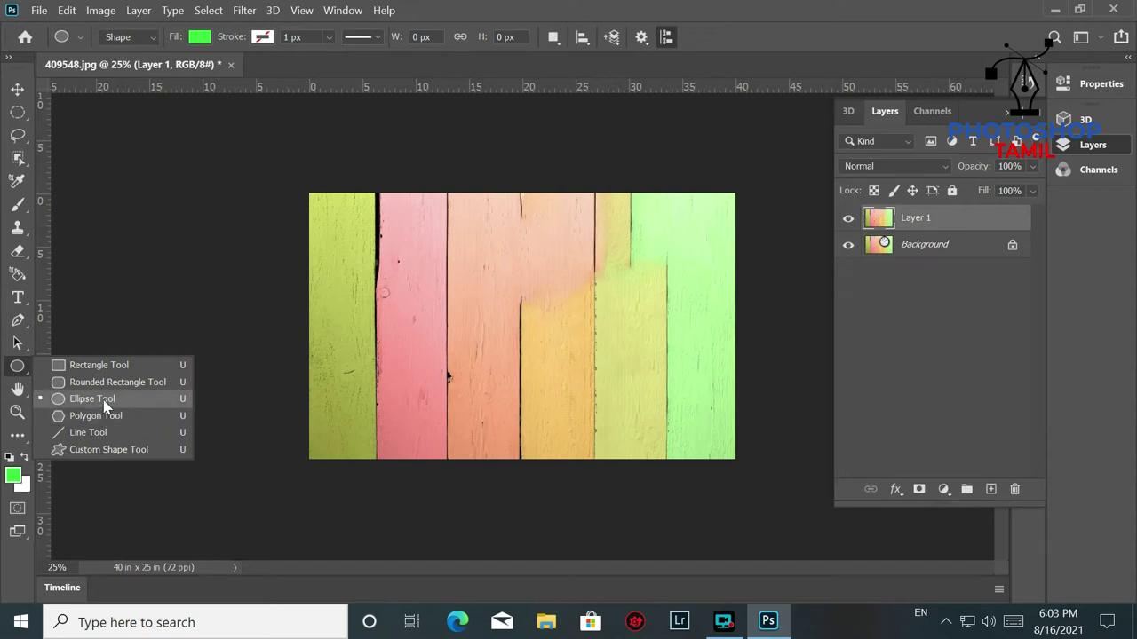
click(103, 413)
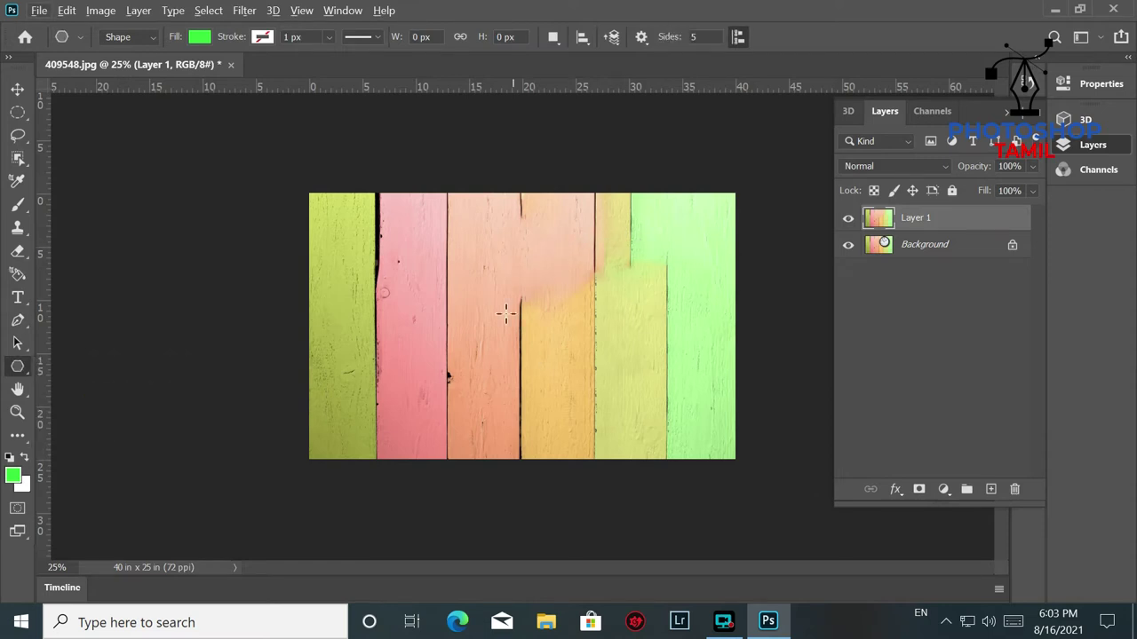
shift+click(948, 248)
key(ctrl+e)
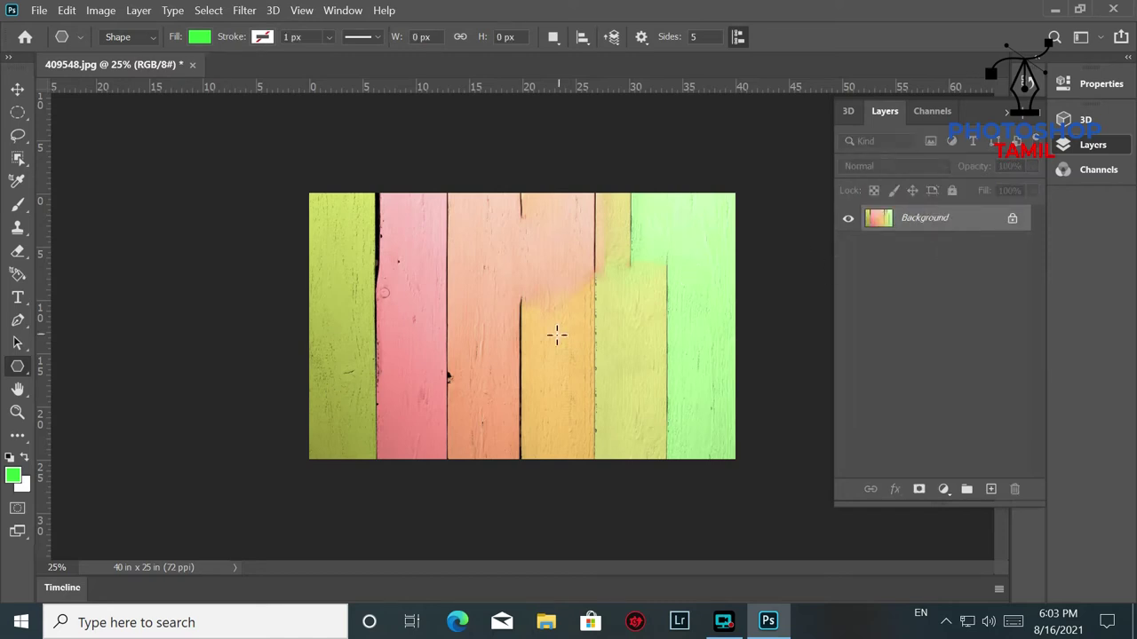
drag(534, 296, 612, 333)
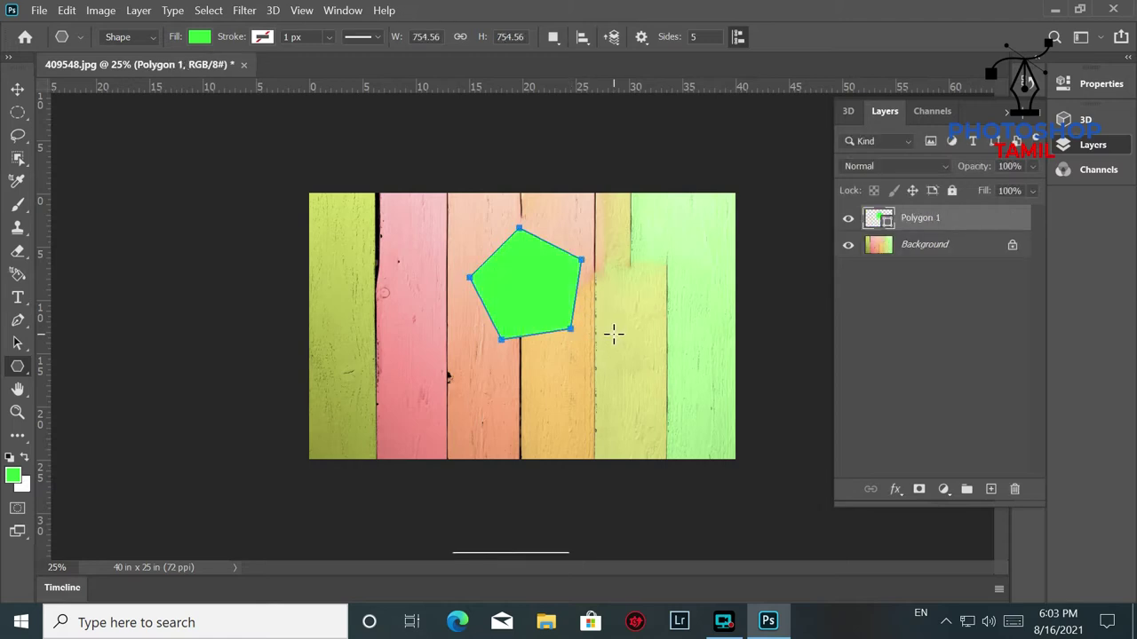
key(ctrl+z)
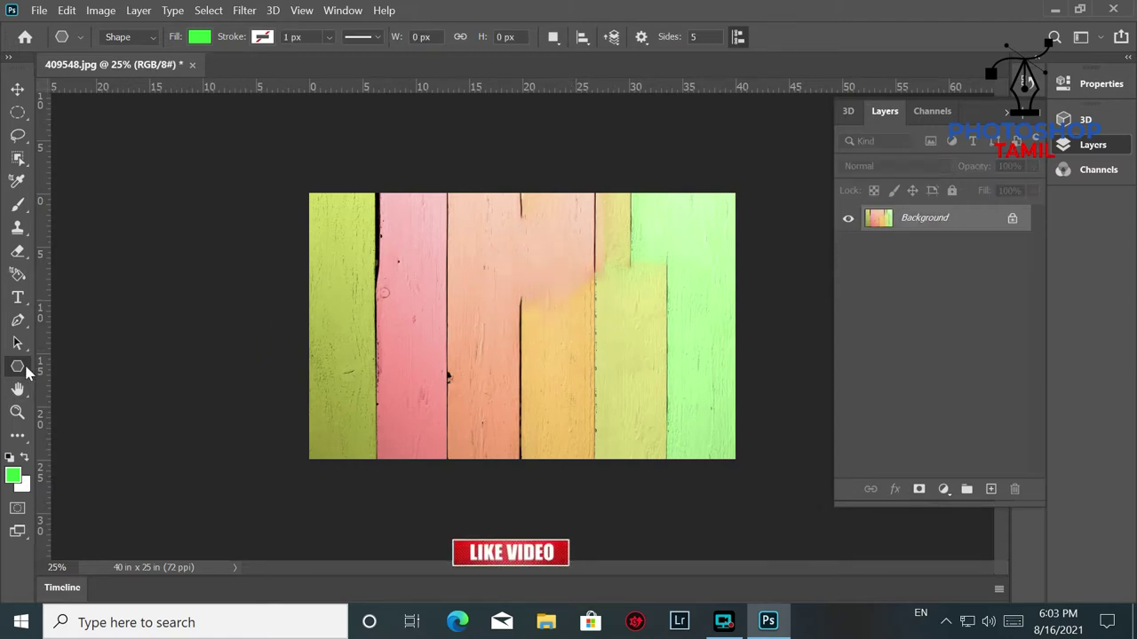
Switch to the Ellipse Tool and drag a circle across the right-centre planks.
right_click(17, 367)
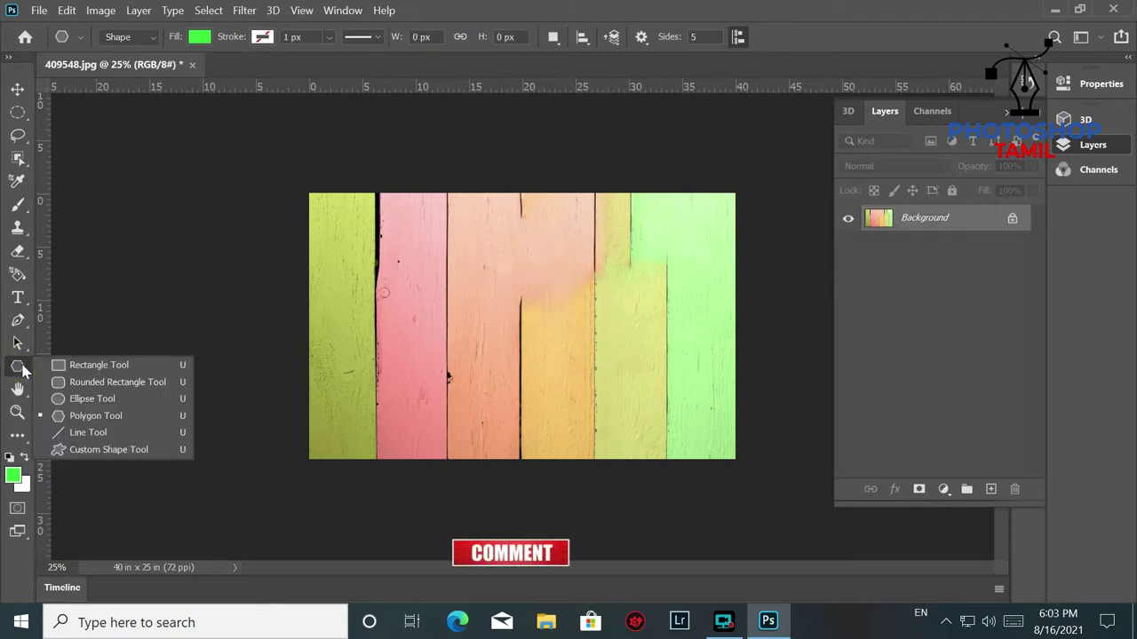
click(79, 400)
drag(530, 276, 672, 408)
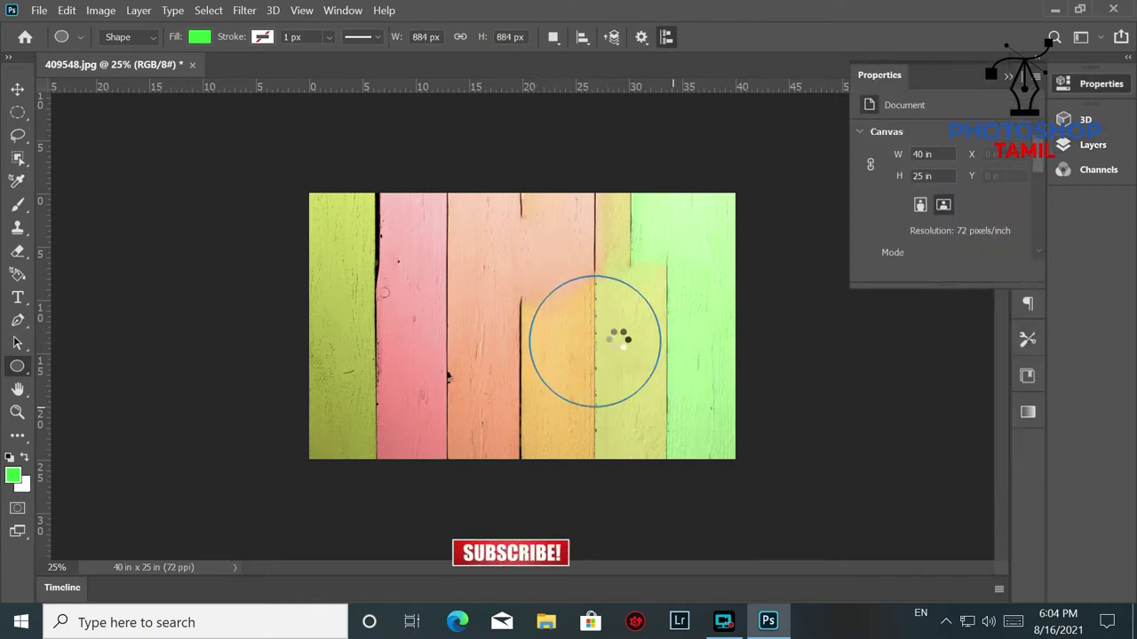
Give the circle No Color fill and a black 22.38 px stroke.
click(202, 39)
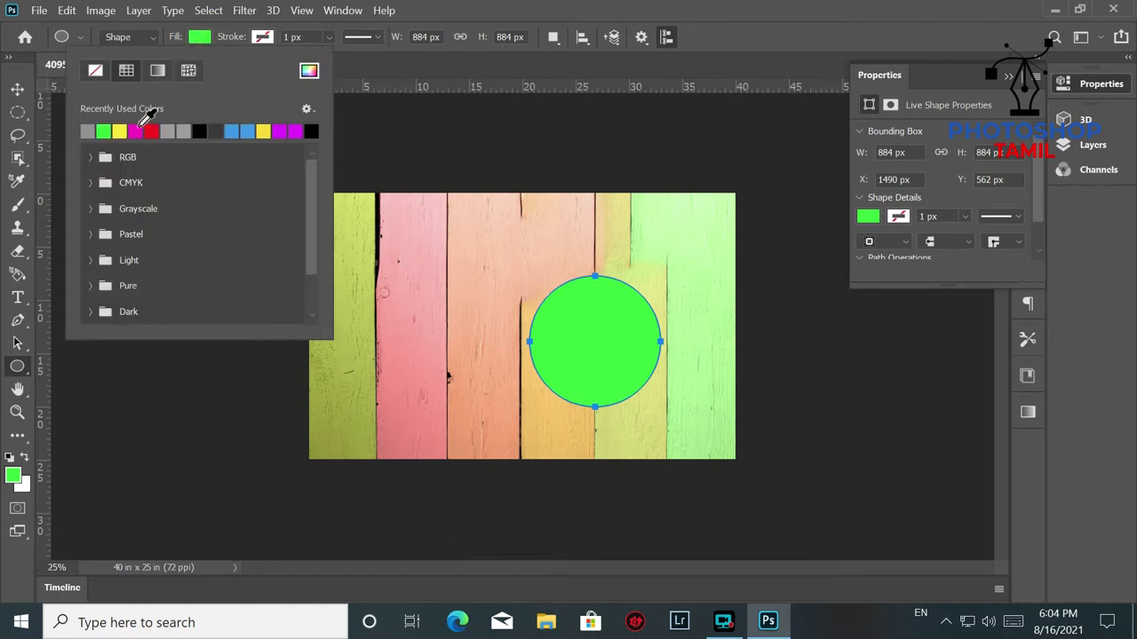
click(95, 71)
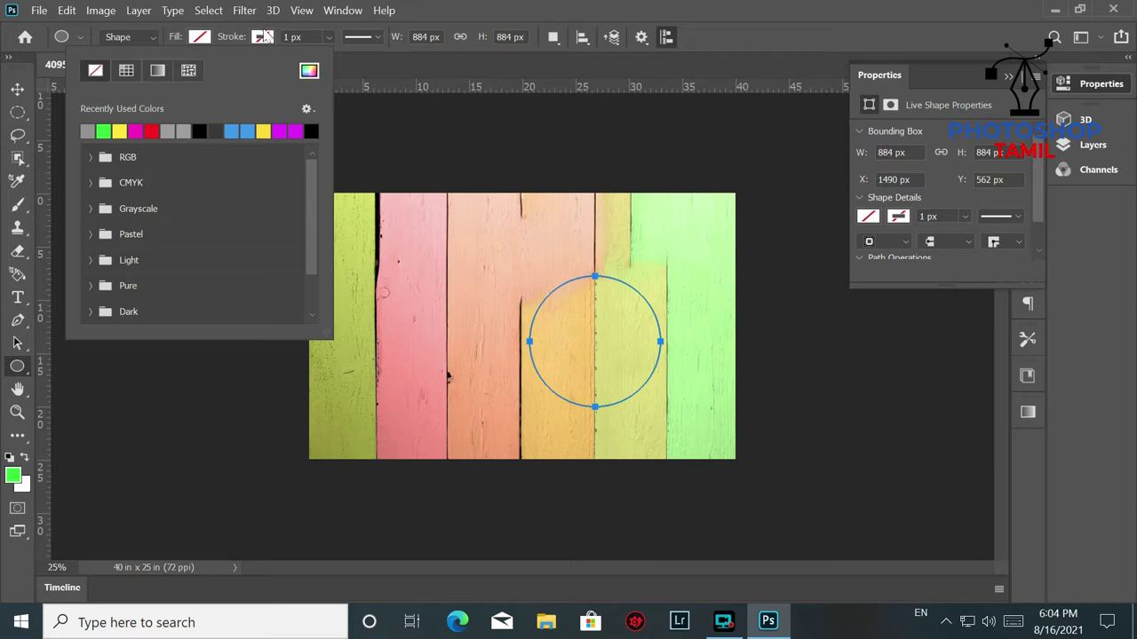
click(265, 36)
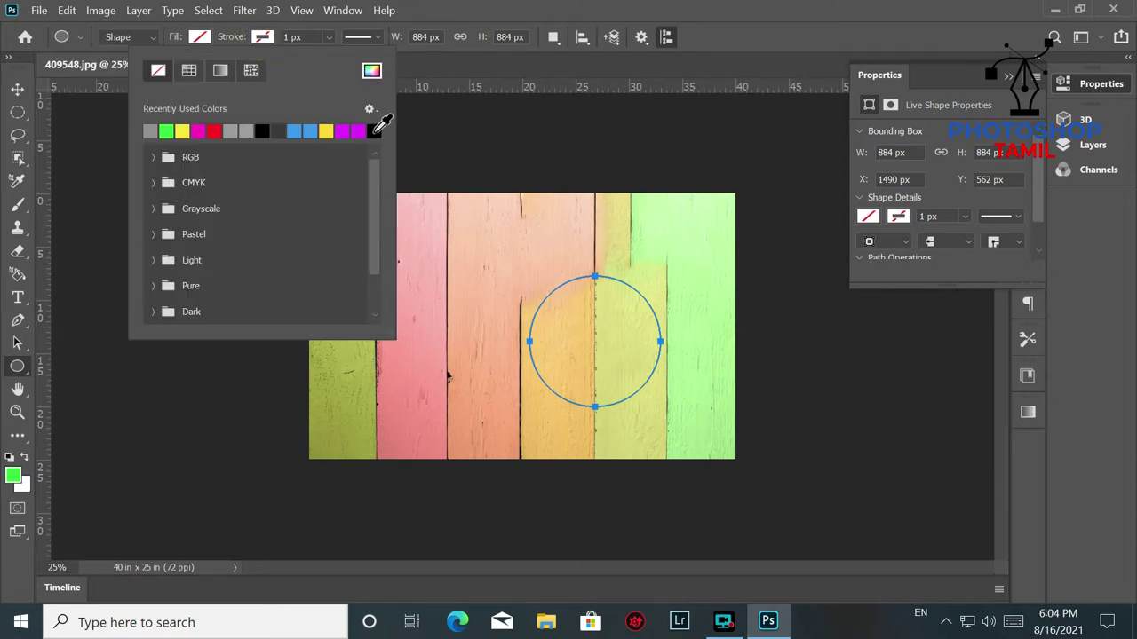
click(374, 131)
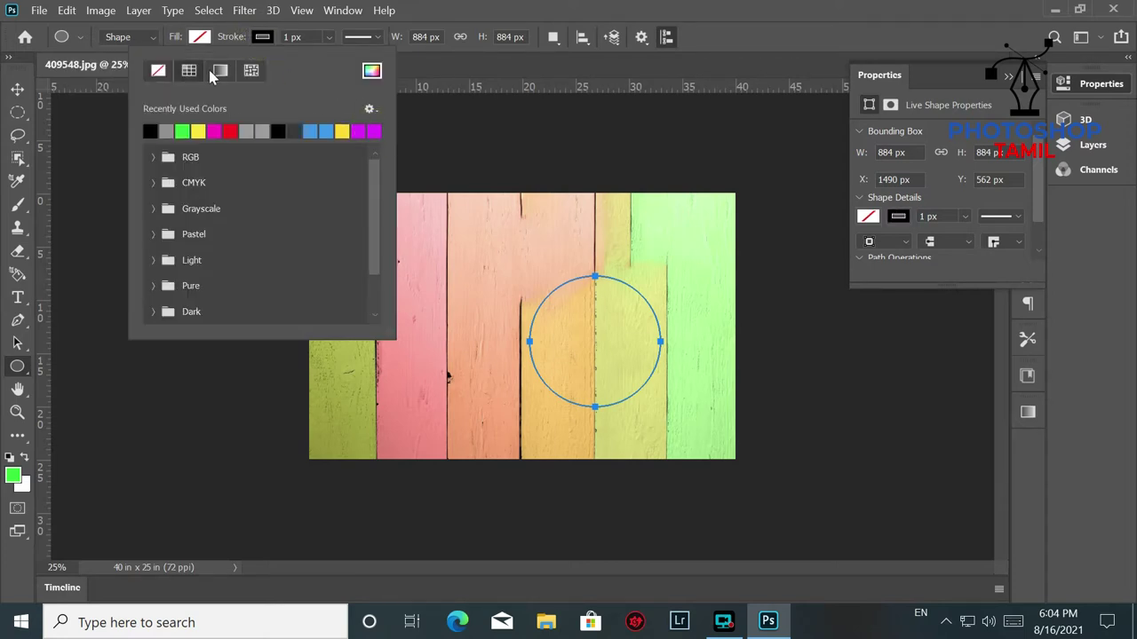
click(328, 39)
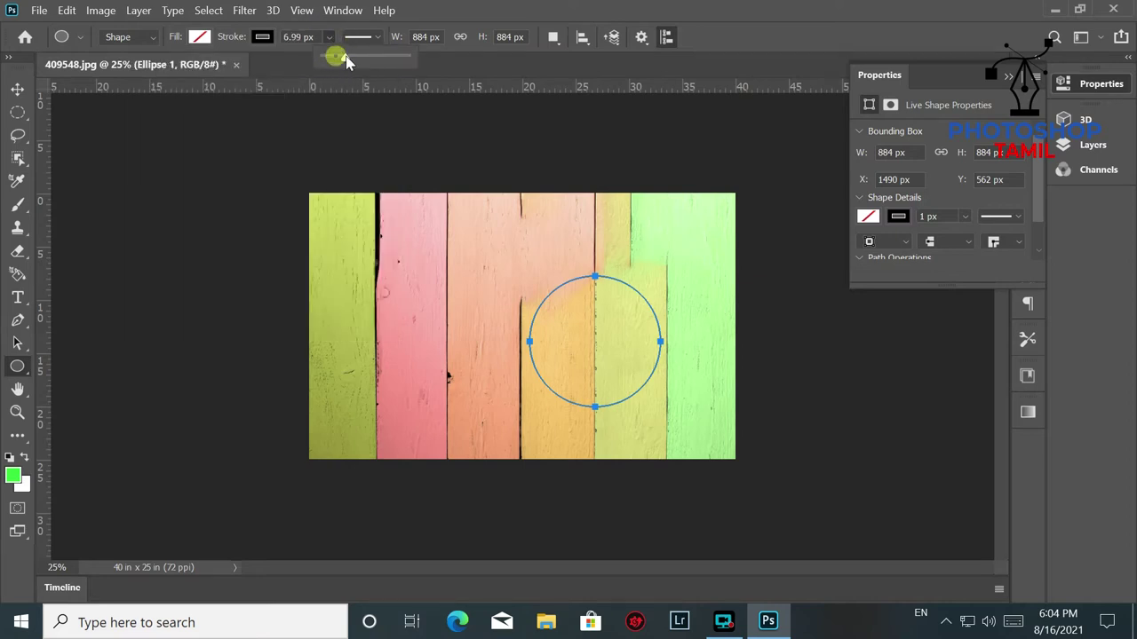
drag(337, 61, 356, 61)
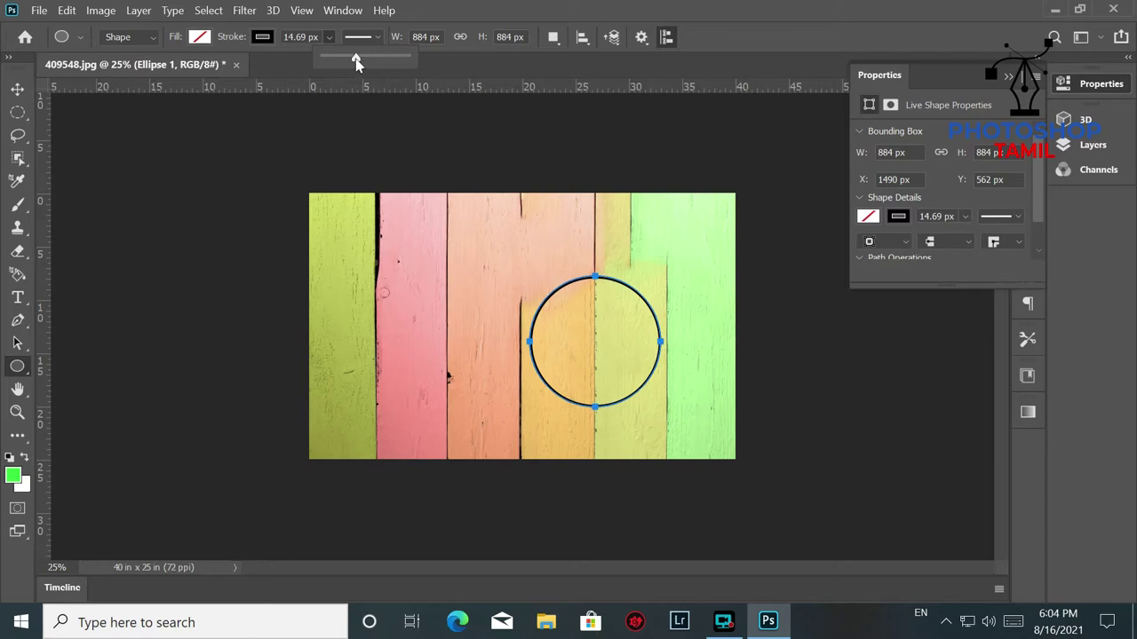
mouse_move(357, 64)
mouse_down()
mouse_move(394, 56)
mouse_move(370, 66)
mouse_up()
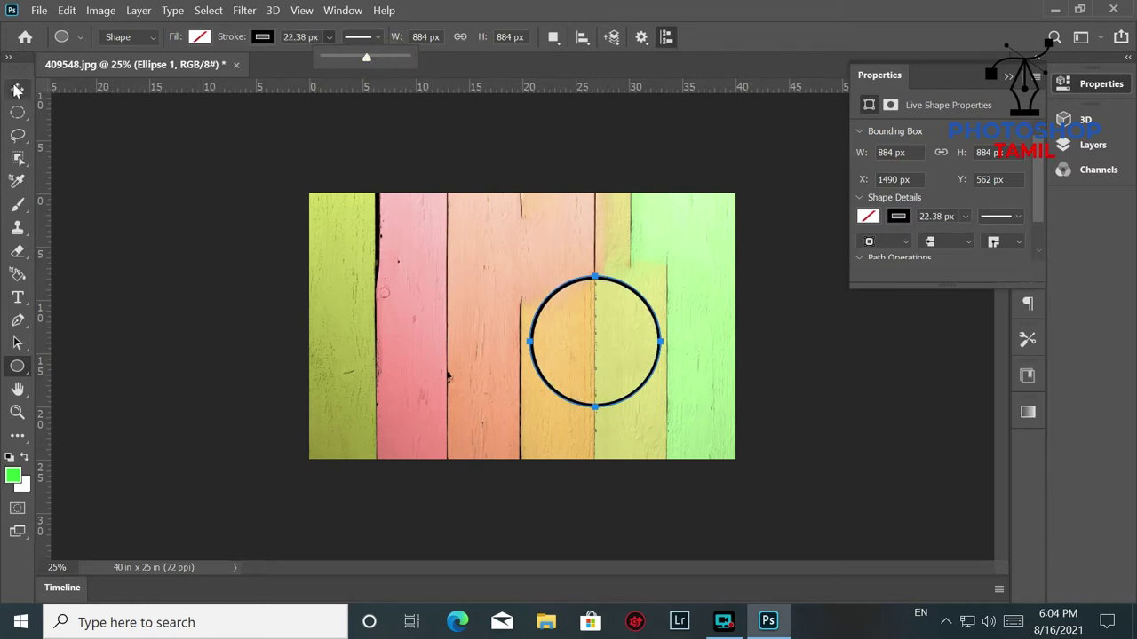
click(17, 90)
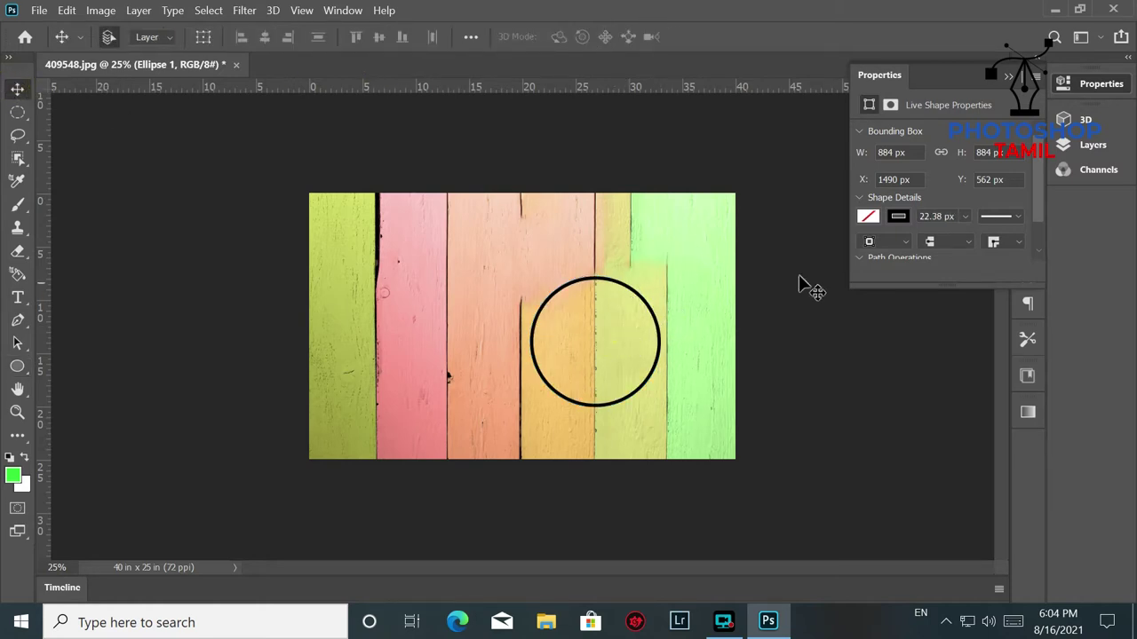
Select Ellipse 1 and move the ring up to X 1440, Y 120 px, zoomed to 50%.
right_click(658, 331)
click(666, 337)
drag(653, 344, 645, 268)
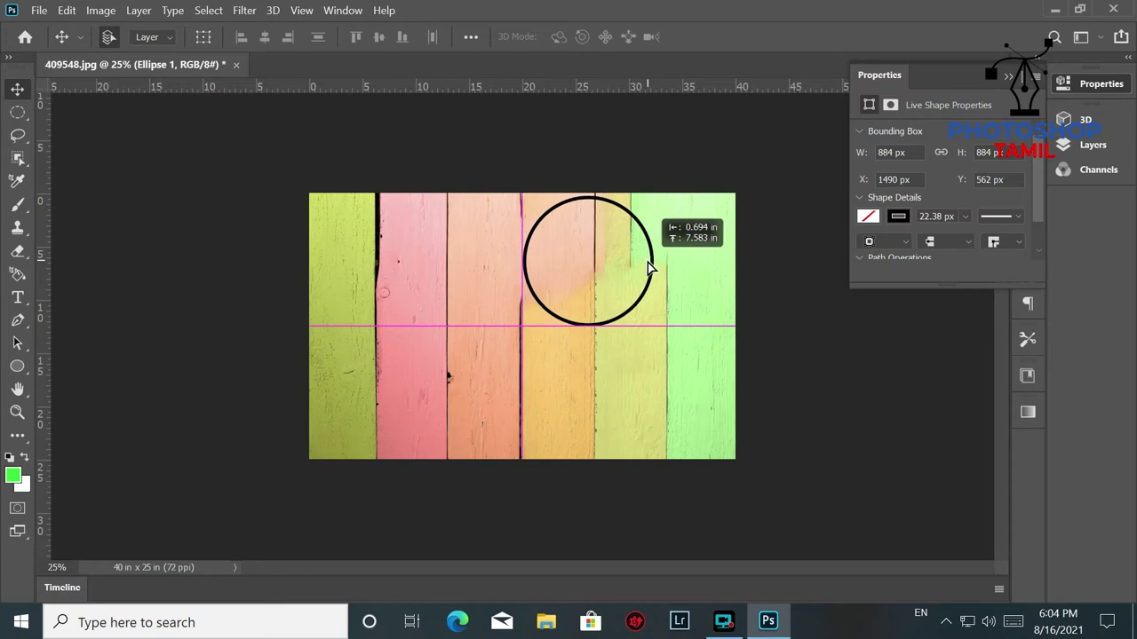
drag(646, 268, 648, 274)
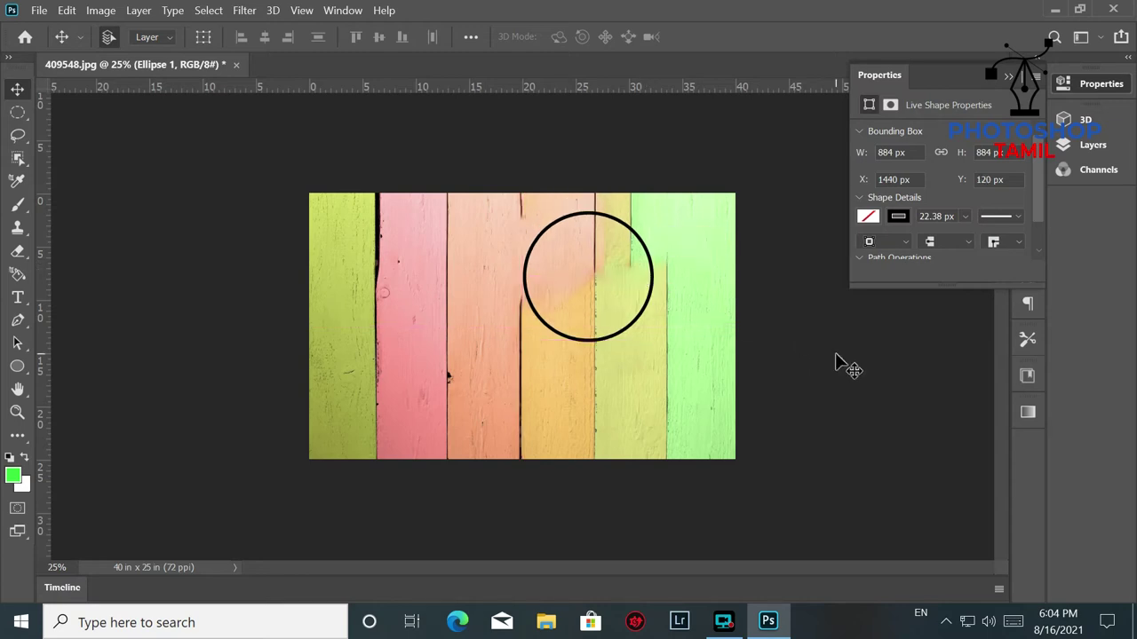
key(ctrl+plus)
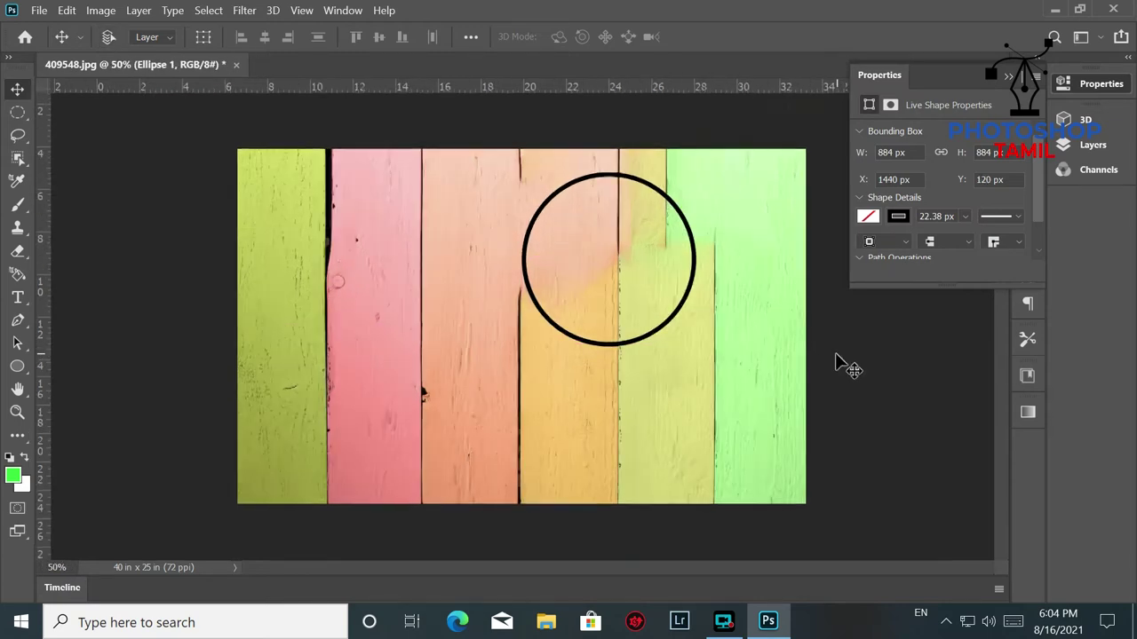
key(ctrl+plus)
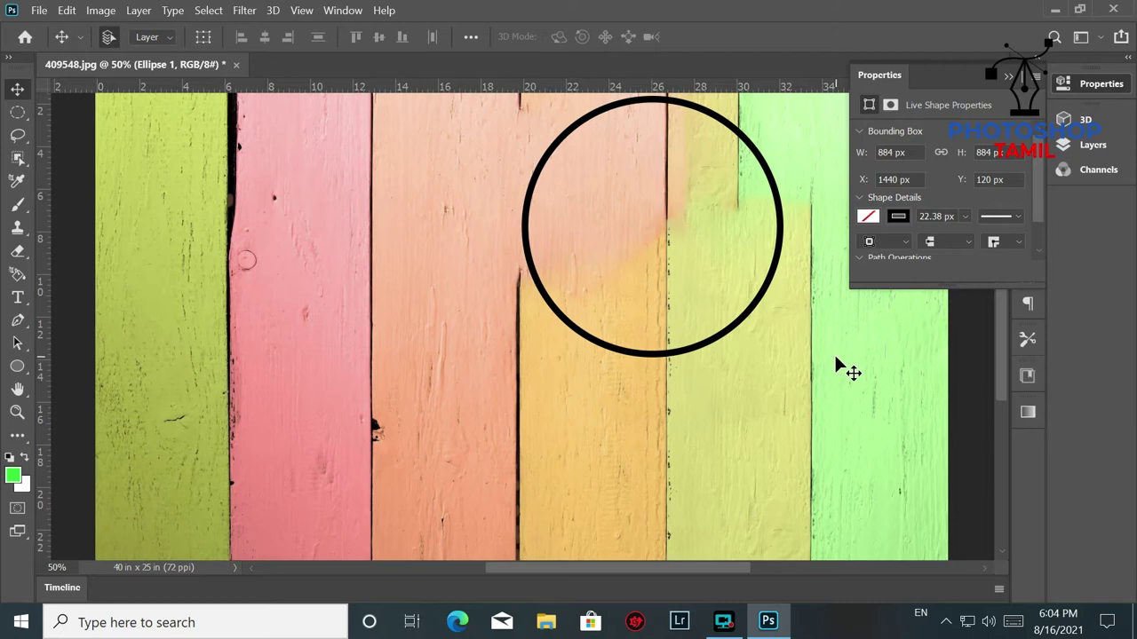
key(F7)
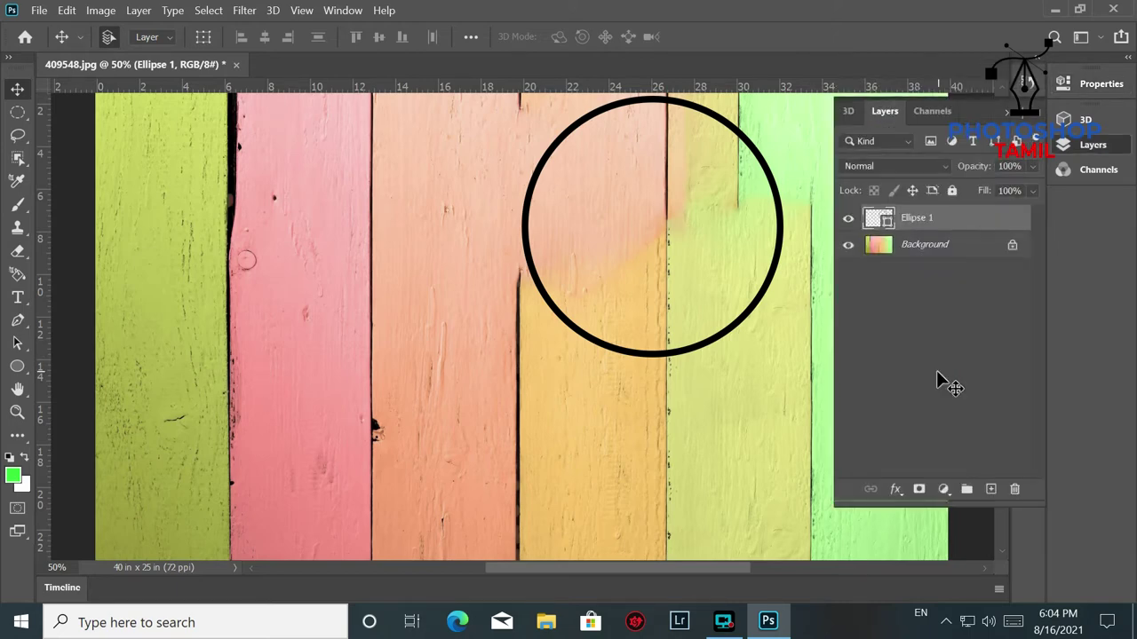
click(897, 491)
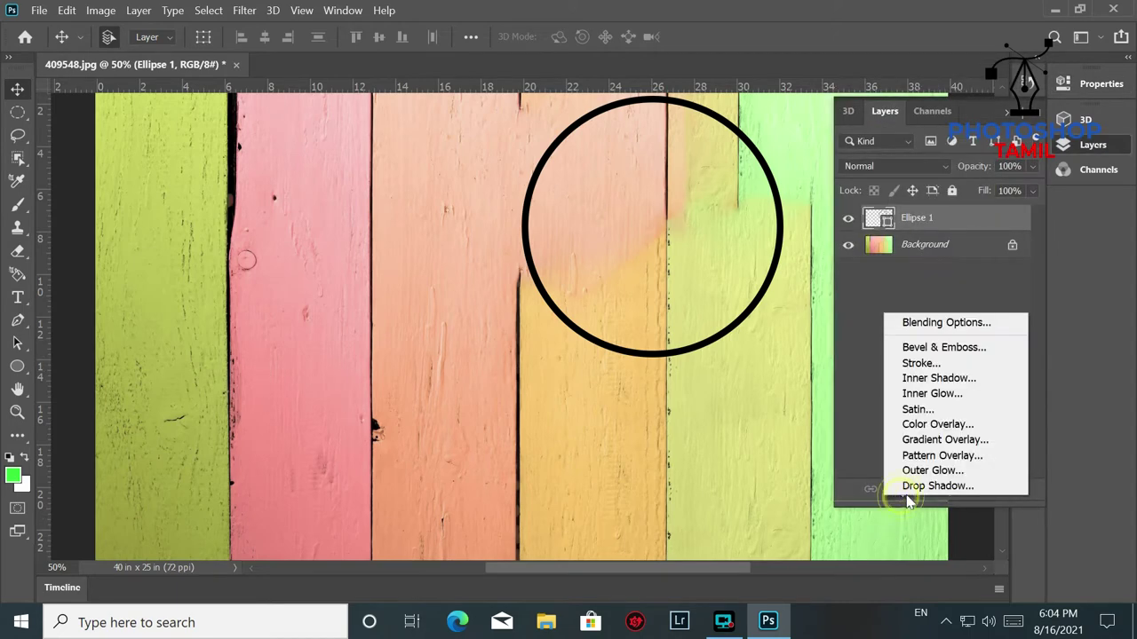
Add a black, Normal-mode Drop Shadow to the ring in Layer Style.
click(930, 485)
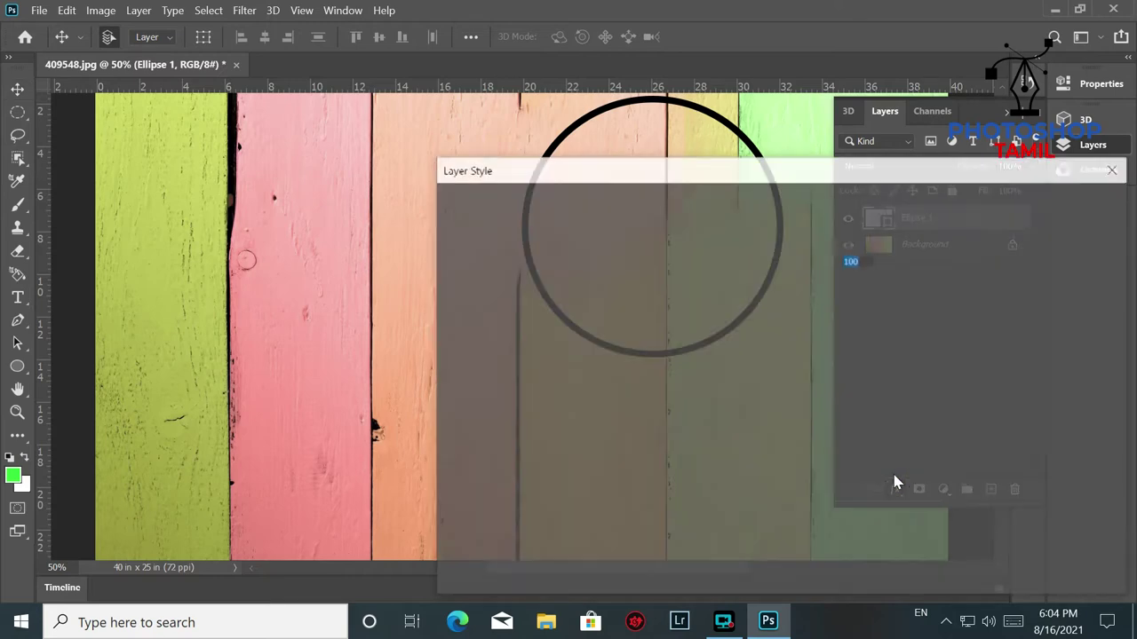
drag(793, 171, 296, 331)
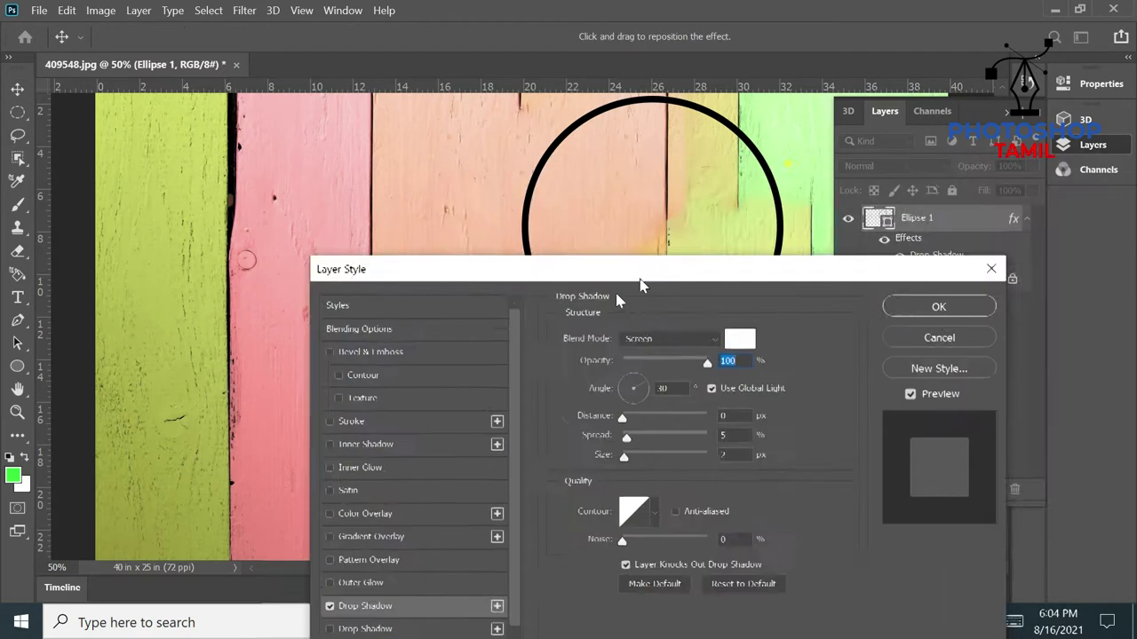
drag(253, 520, 247, 518)
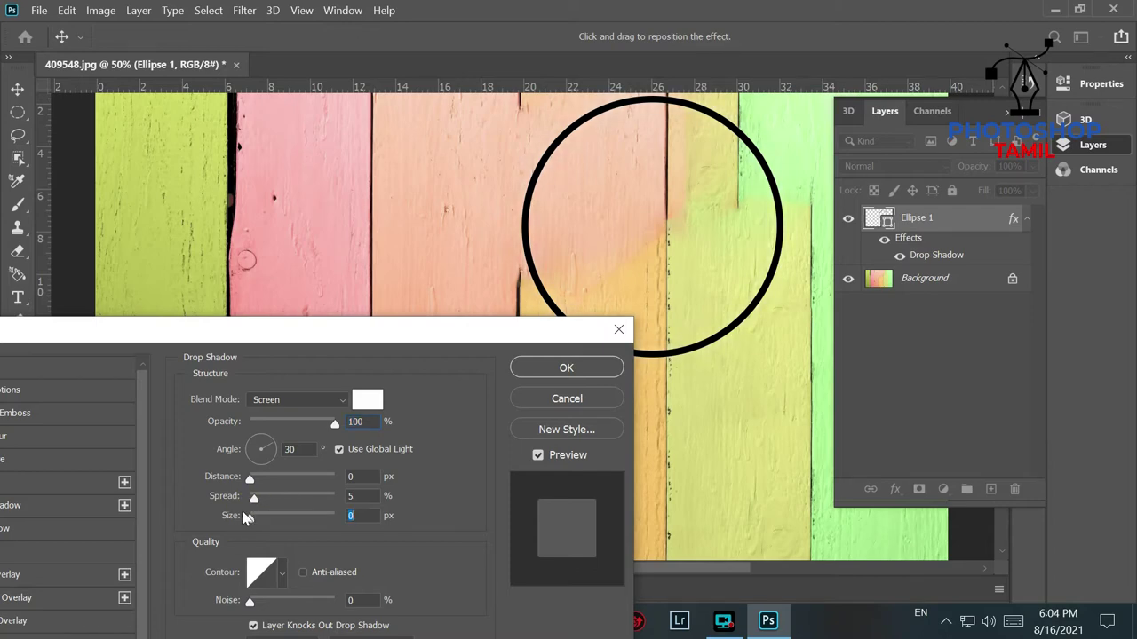
click(368, 400)
drag(679, 268, 810, 384)
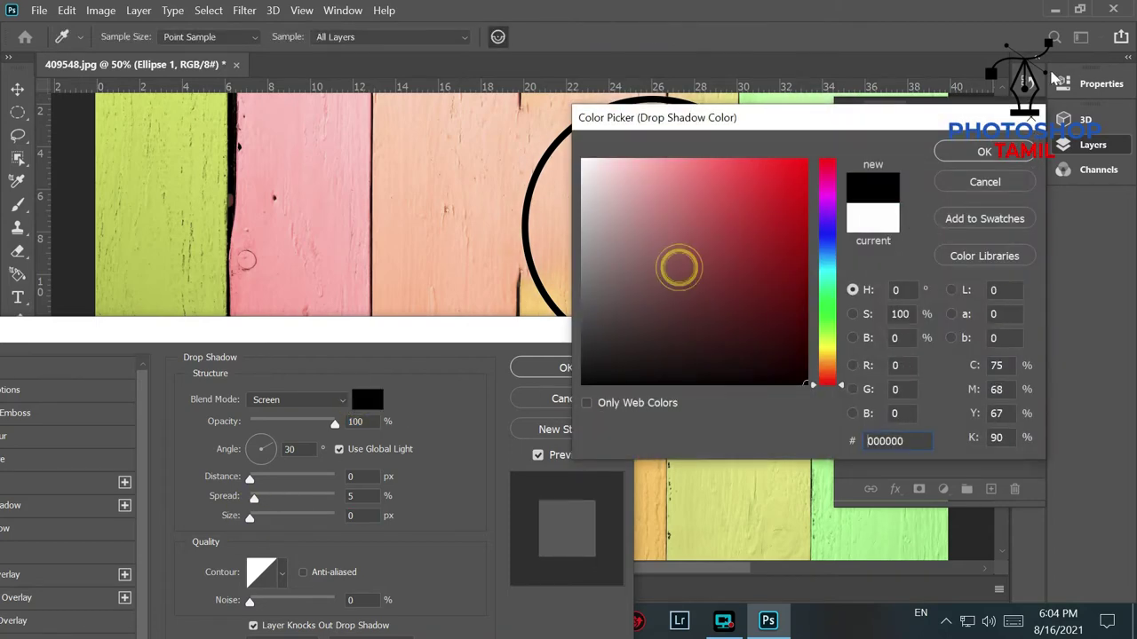
click(984, 152)
drag(254, 521, 273, 522)
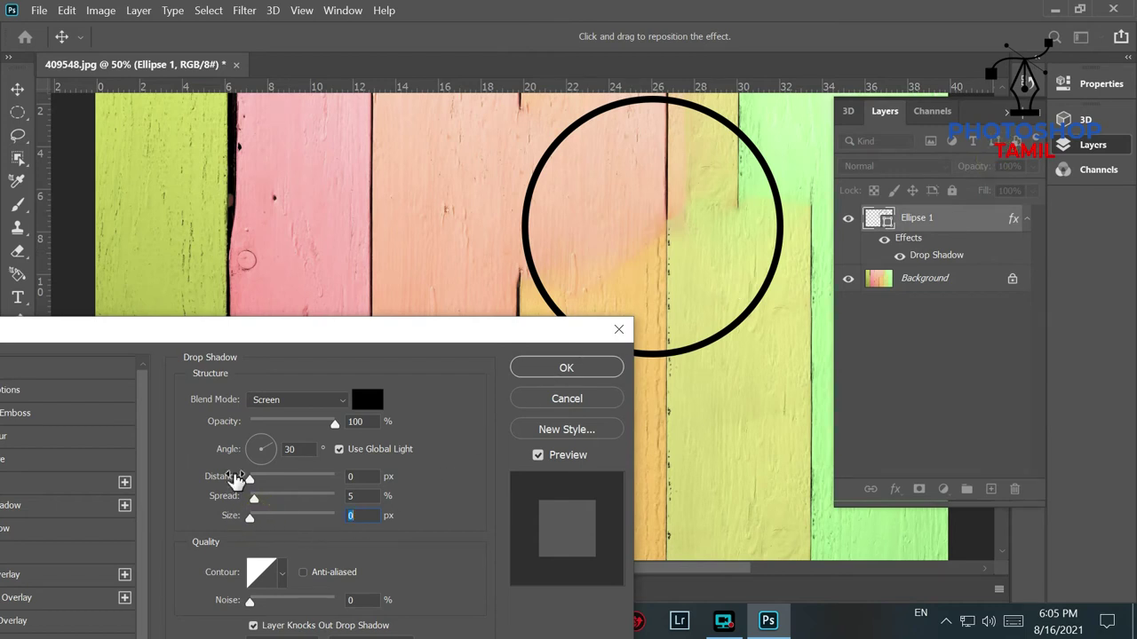
click(284, 400)
click(286, 167)
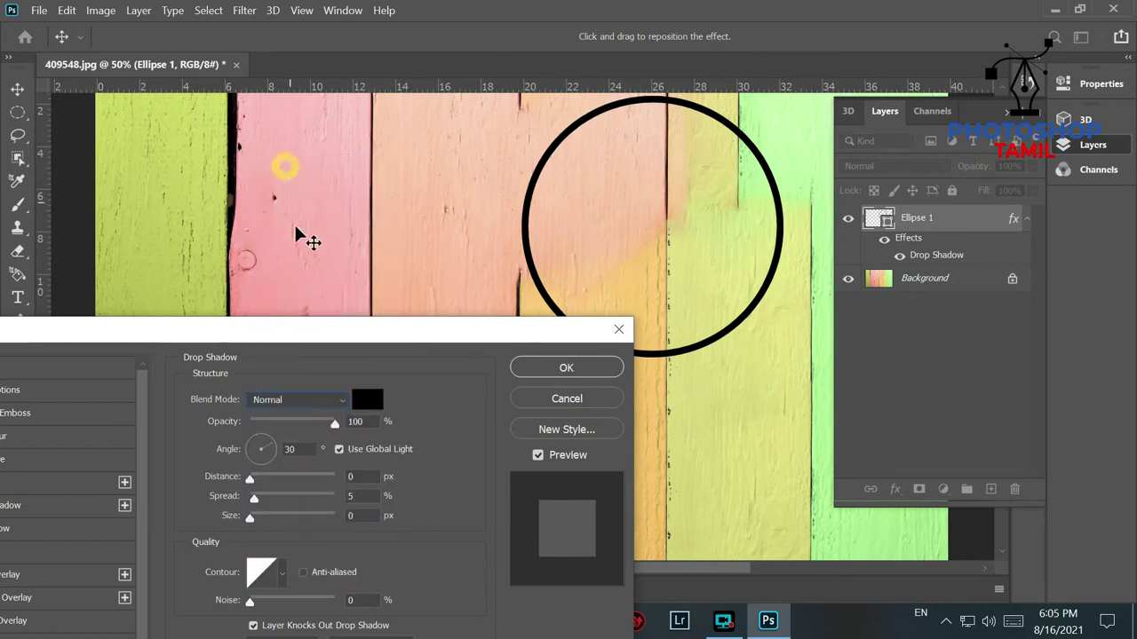
Set the shadow to 0 distance, 21% spread, 127° angle and 51 px size, and apply.
mouse_move(255, 525)
mouse_down()
mouse_move(284, 522)
mouse_move(238, 522)
mouse_move(268, 523)
mouse_up()
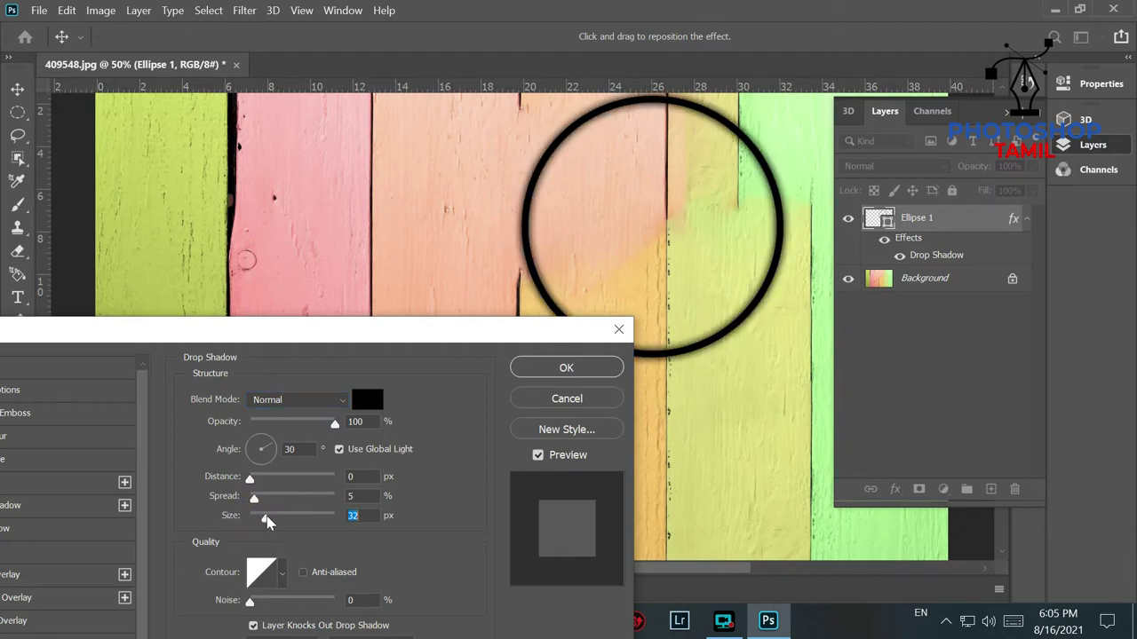
mouse_move(260, 468)
mouse_down()
mouse_move(256, 482)
mouse_move(290, 482)
mouse_move(230, 477)
mouse_up()
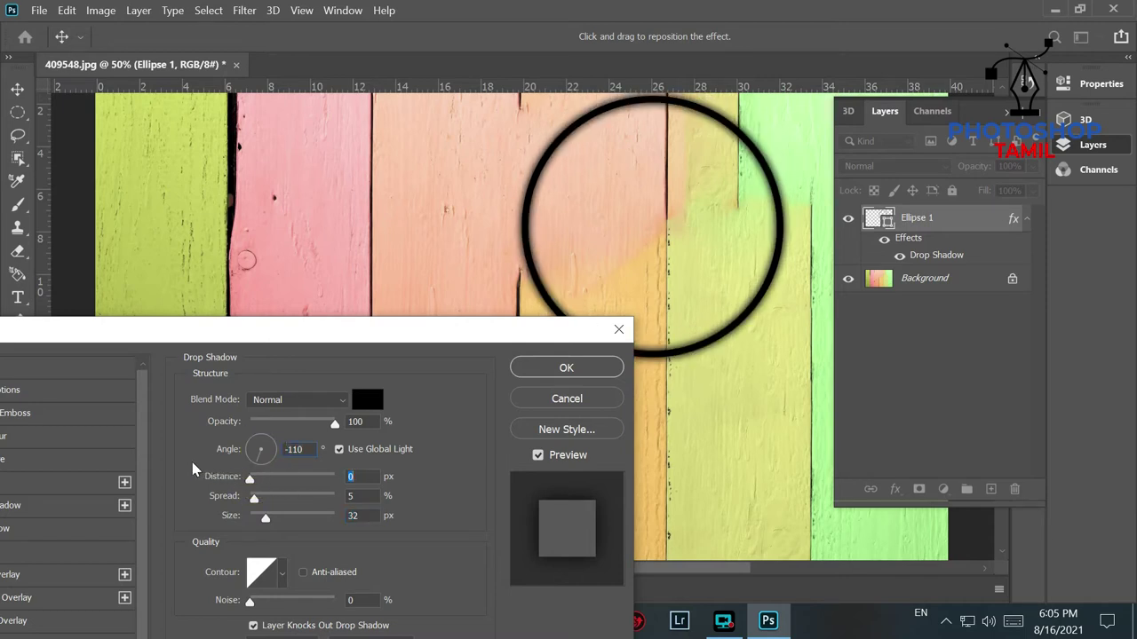
click(250, 480)
mouse_move(253, 502)
mouse_down()
mouse_move(290, 501)
mouse_move(268, 504)
mouse_move(286, 524)
mouse_move(265, 521)
mouse_up()
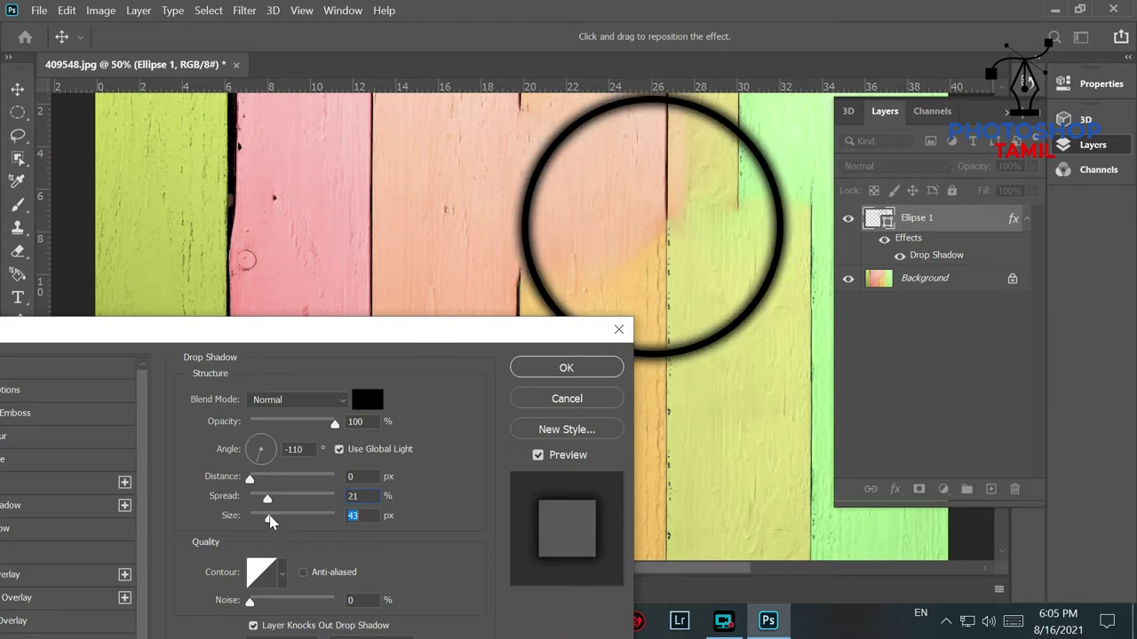
drag(260, 456, 250, 437)
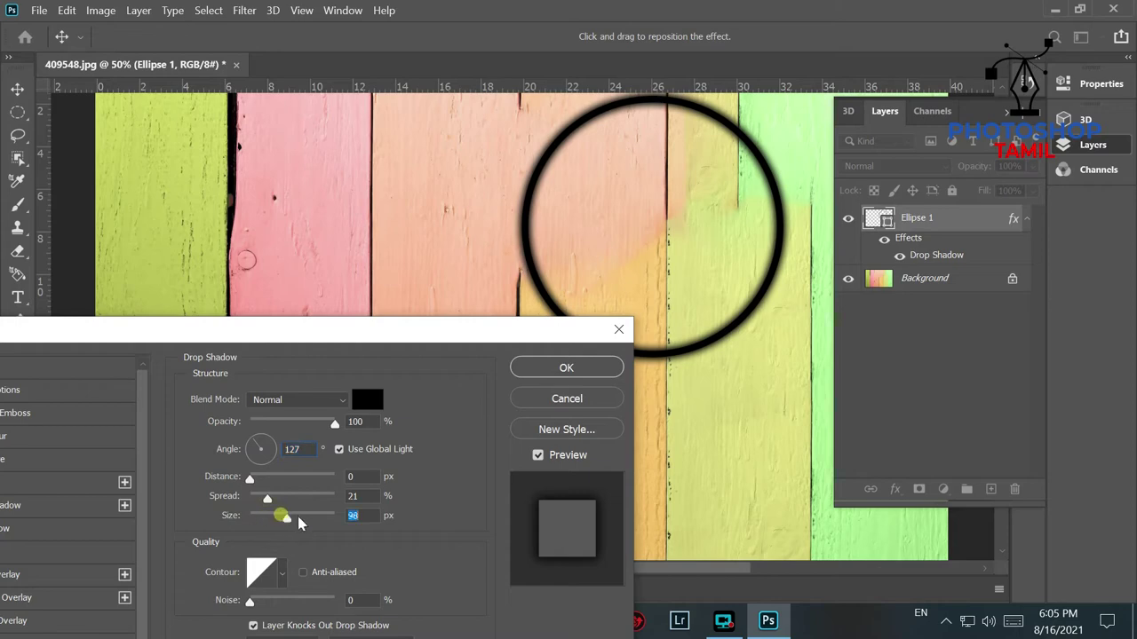
drag(297, 522, 263, 521)
click(573, 368)
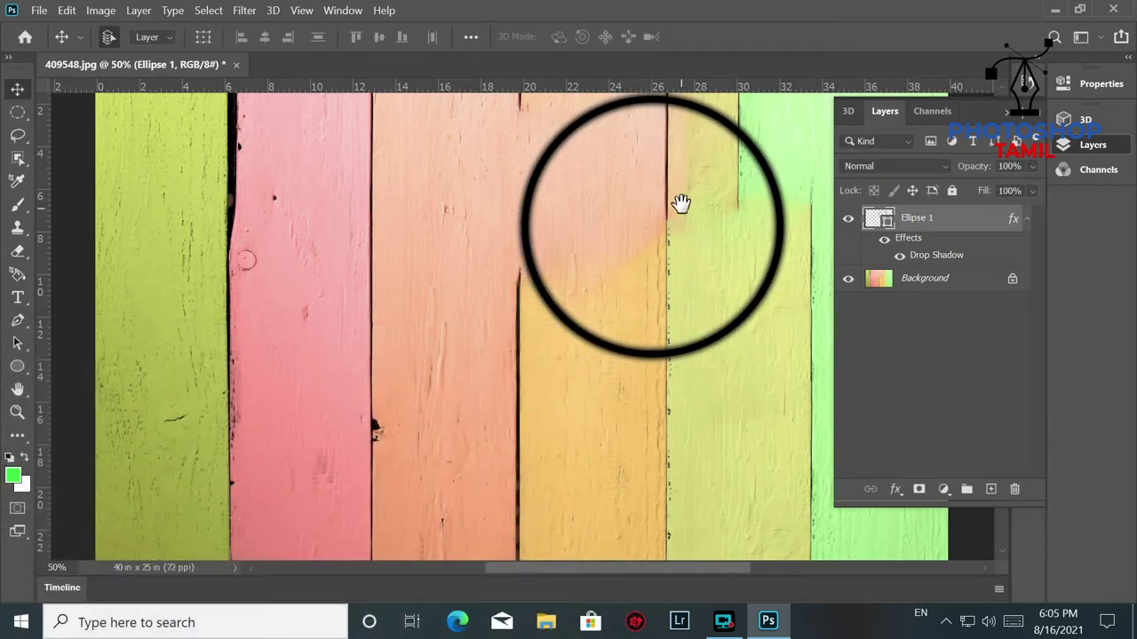
scroll(660, 299, up, 2)
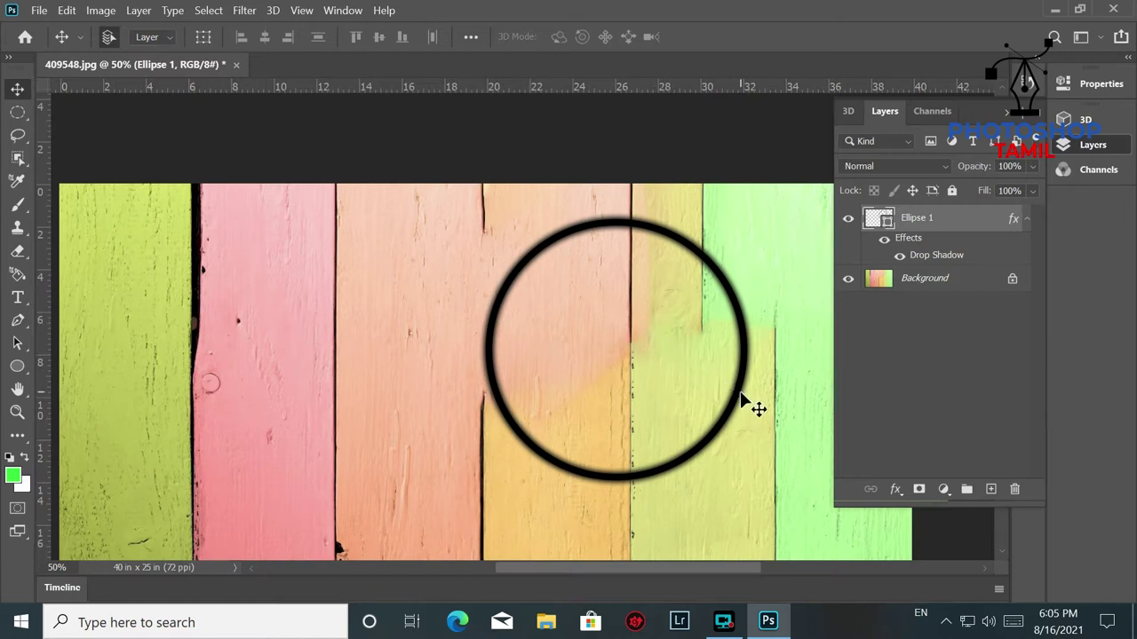
click(897, 492)
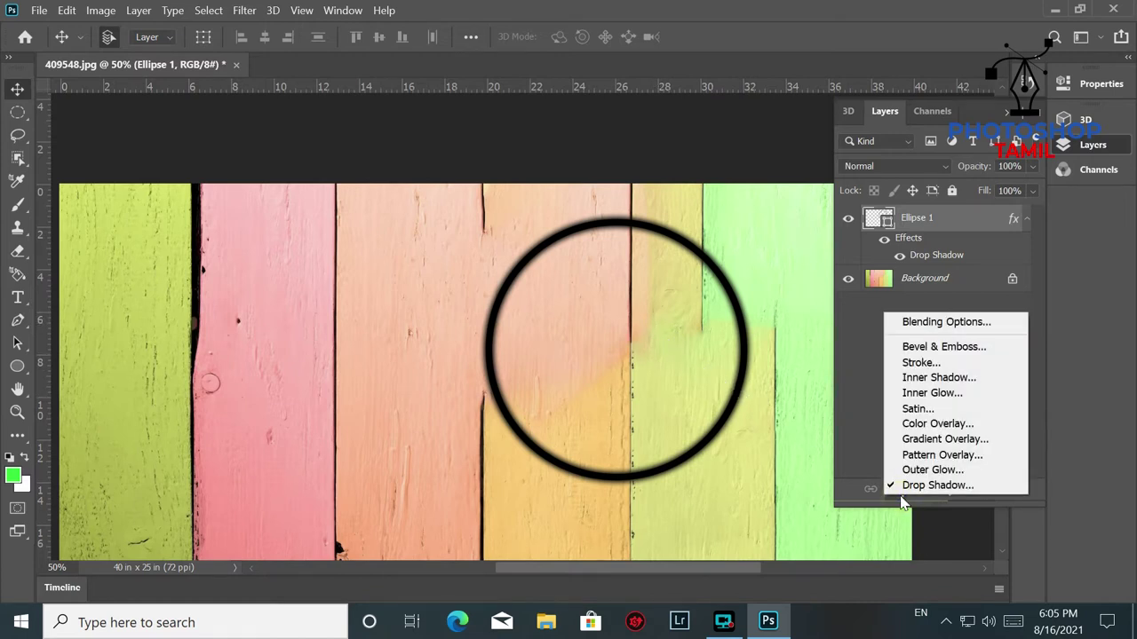
click(751, 531)
mouse_move(752, 531)
mouse_down()
mouse_move(688, 426)
mouse_move(596, 320)
mouse_move(598, 414)
mouse_up()
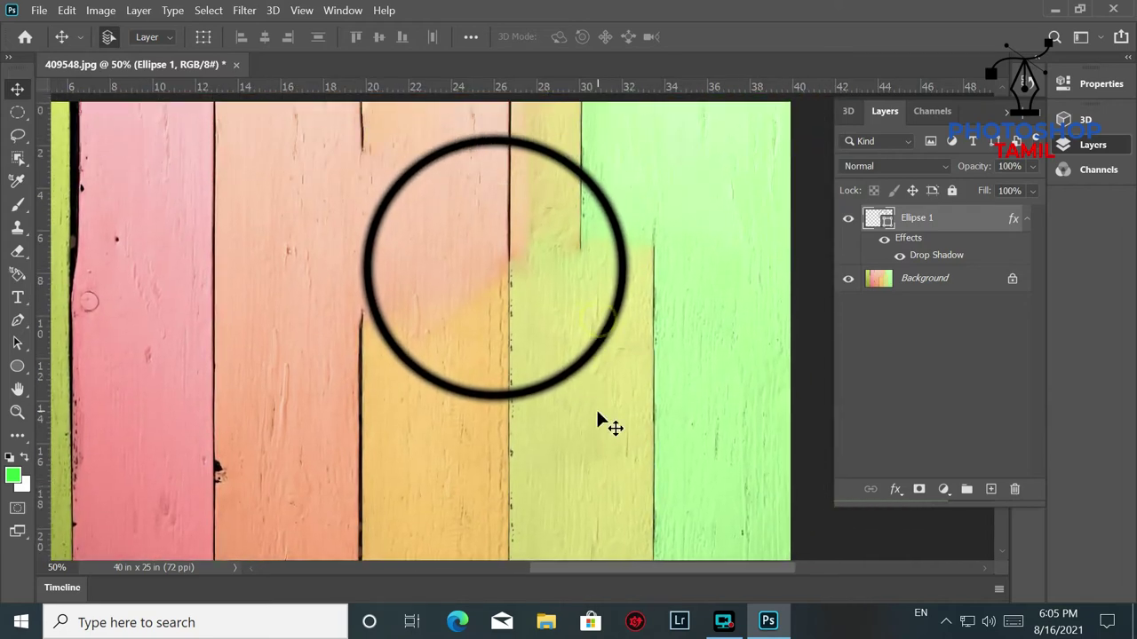
drag(924, 265, 885, 224)
ctrl+click(882, 220)
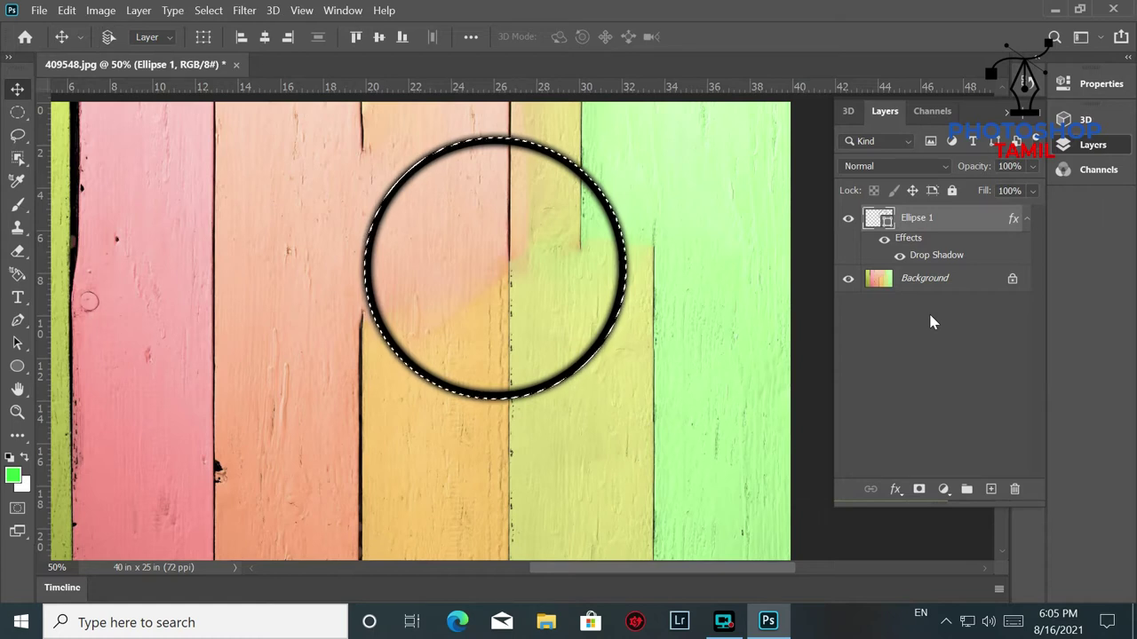
click(590, 471)
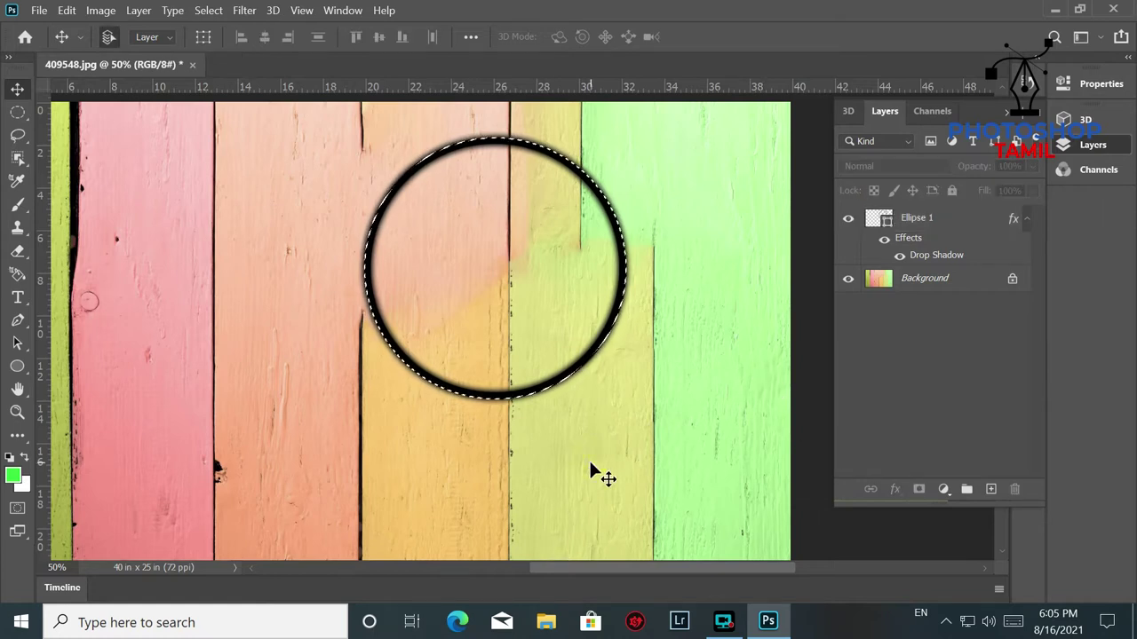
key(ctrl+d)
mouse_move(353, 352)
mouse_down()
mouse_move(601, 358)
mouse_move(728, 269)
mouse_move(388, 374)
mouse_up()
drag(355, 313, 395, 185)
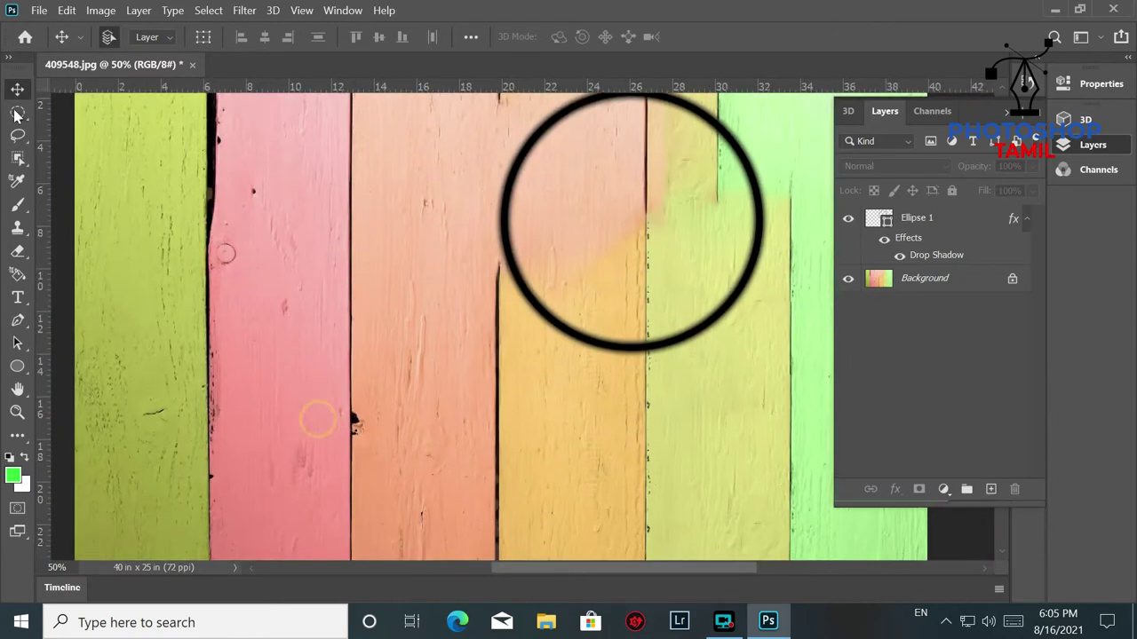
key(m)
mouse_move(256, 260)
mouse_down()
mouse_move(424, 393)
mouse_move(383, 373)
mouse_up()
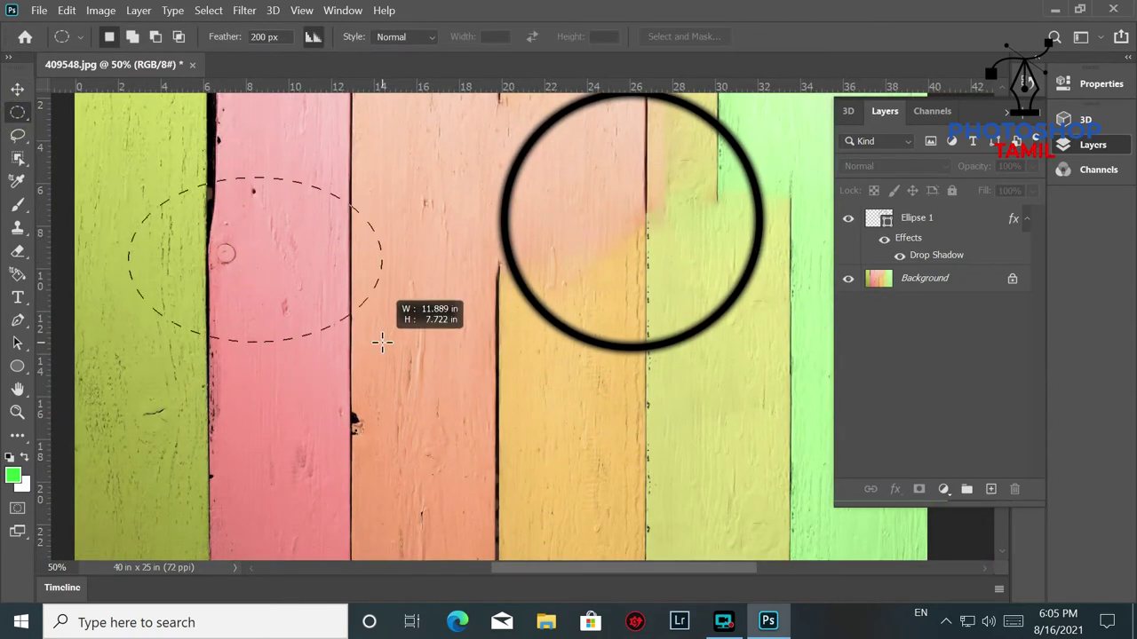
click(383, 373)
mouse_move(244, 273)
mouse_down()
mouse_move(364, 371)
mouse_move(408, 437)
mouse_up()
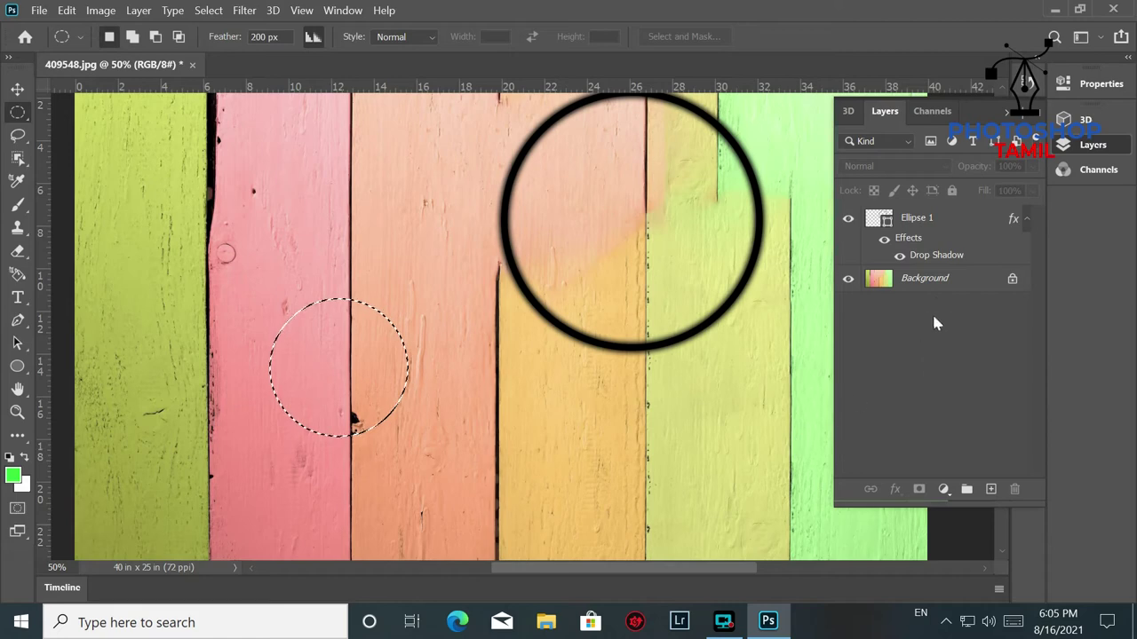
click(937, 284)
key(ctrl+d)
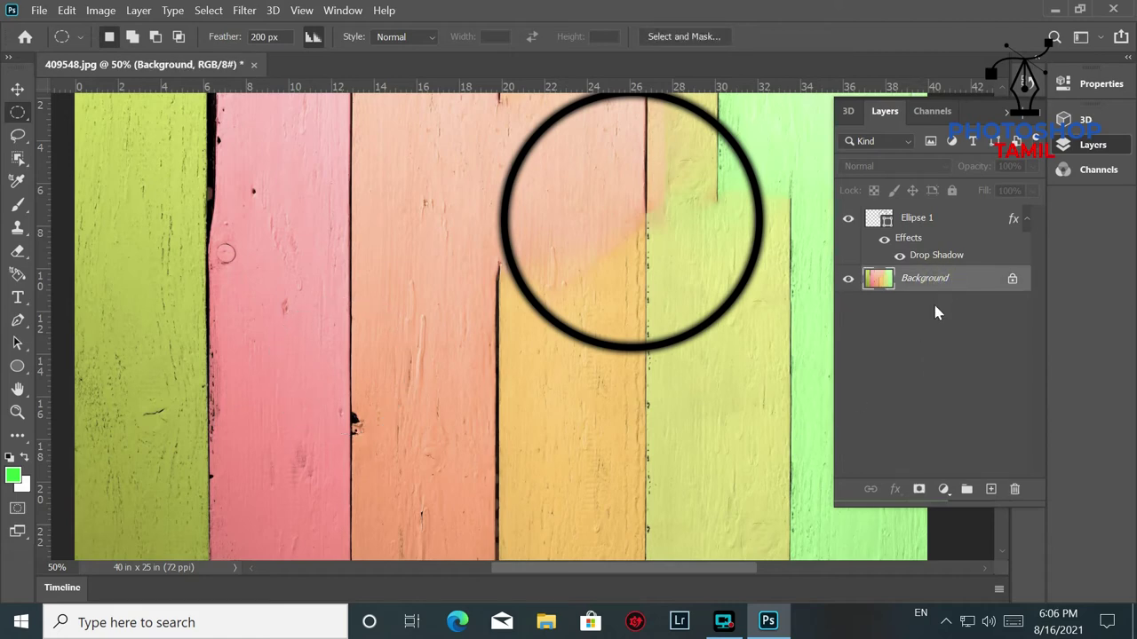
key(ctrl+shift+d)
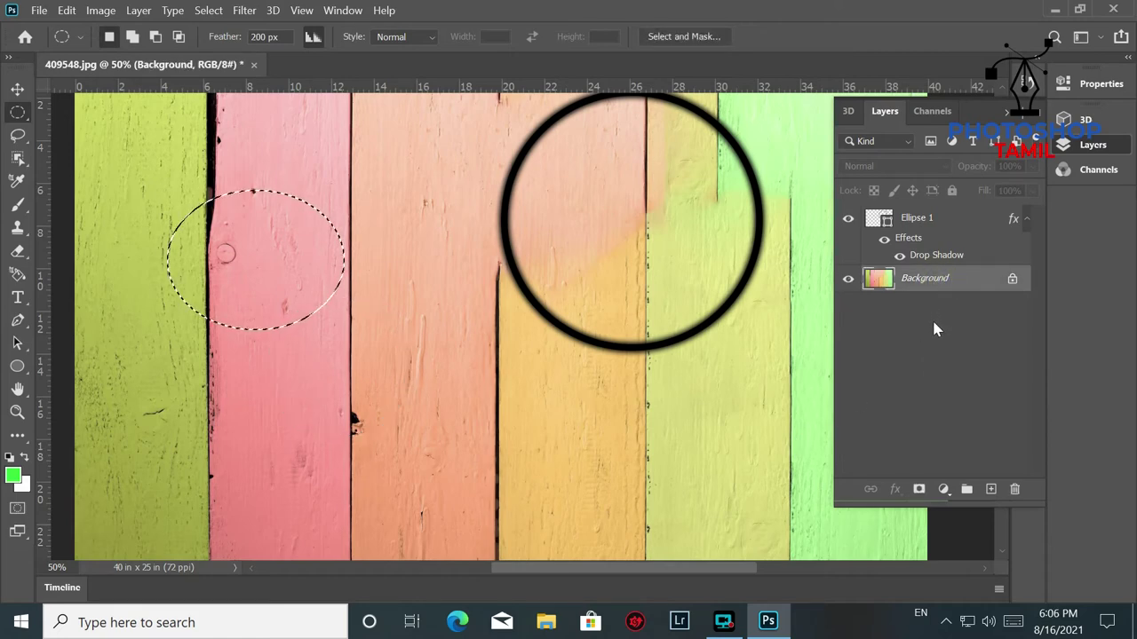
key(ctrl+d)
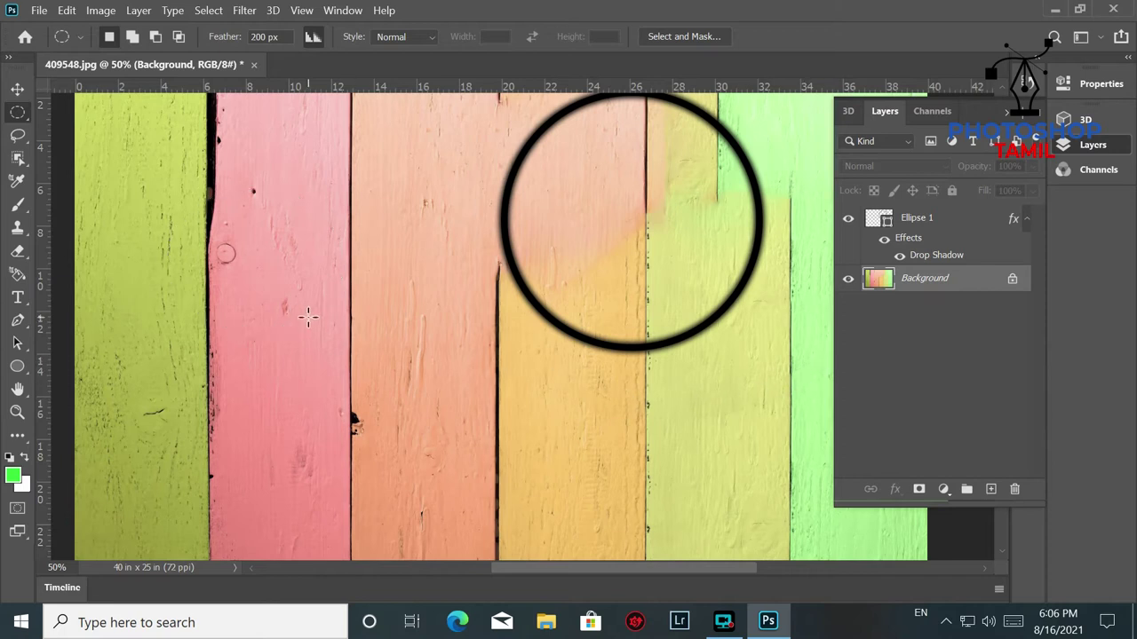
drag(230, 274, 414, 458)
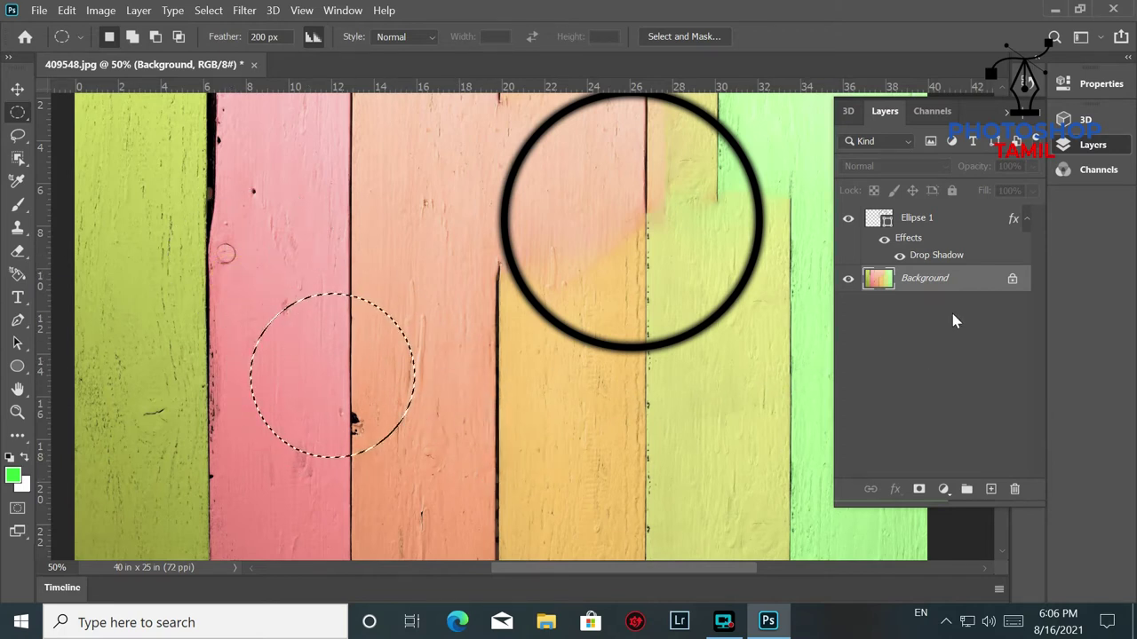
key(ctrl+j)
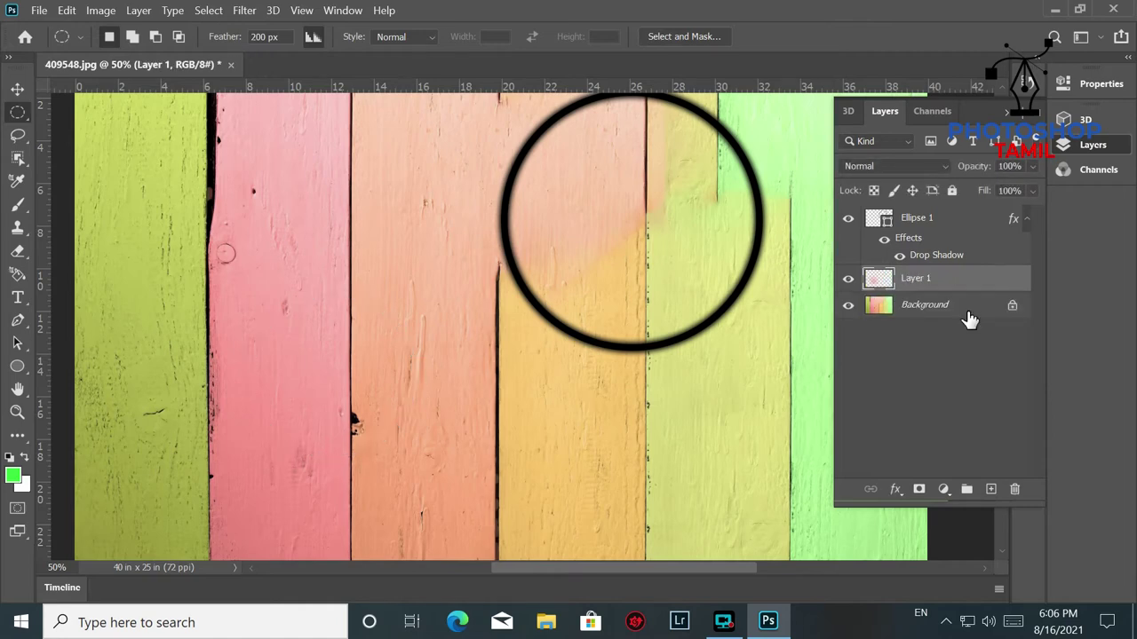
click(895, 489)
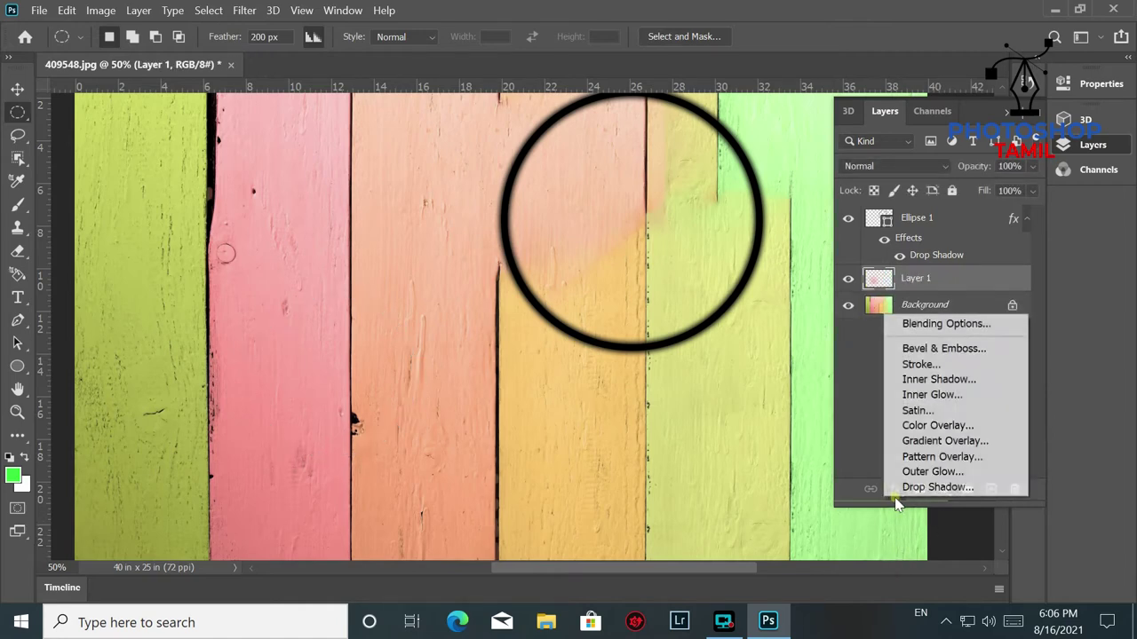
click(945, 428)
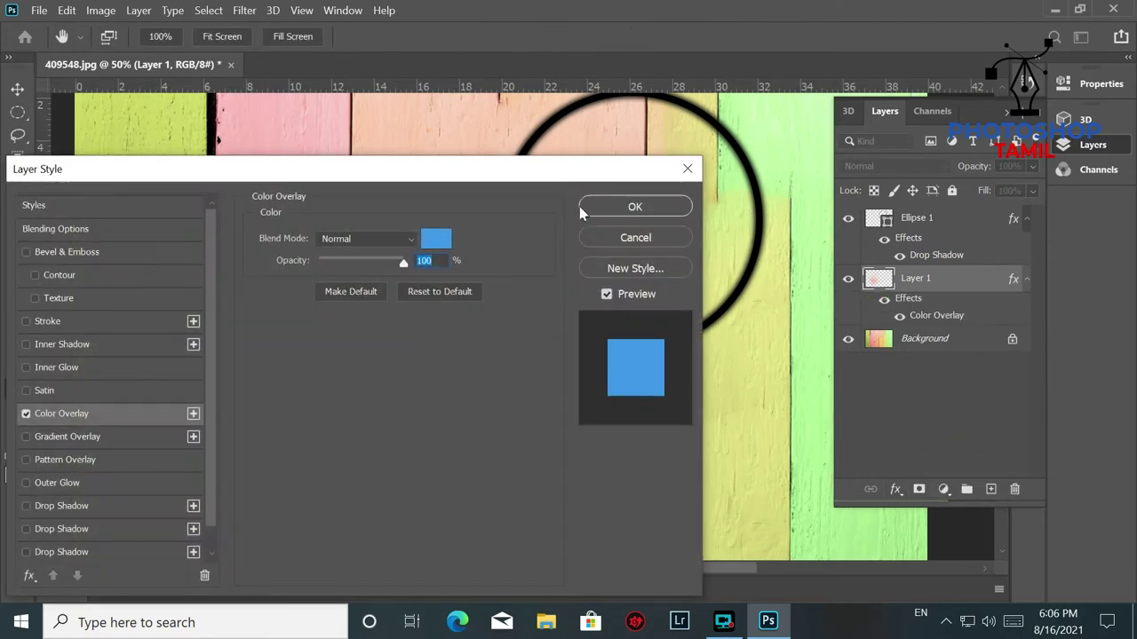
mouse_move(573, 177)
mouse_down()
mouse_move(845, 431)
mouse_move(879, 449)
mouse_up()
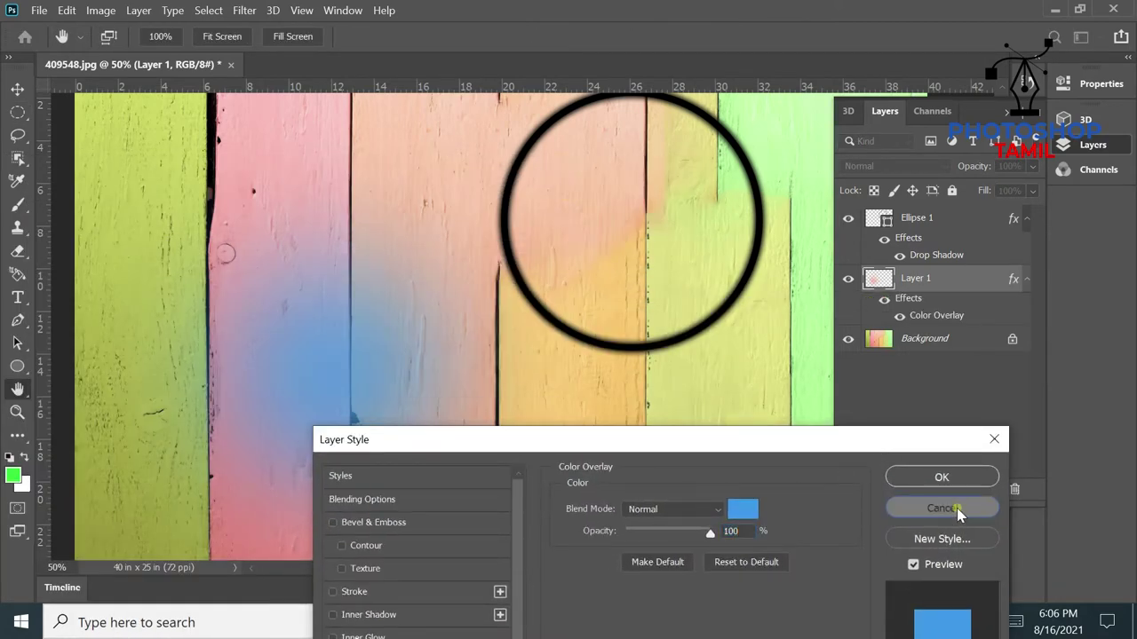
click(969, 512)
key(ctrl+z)
key(ctrl+z)
key(ctrl+d)
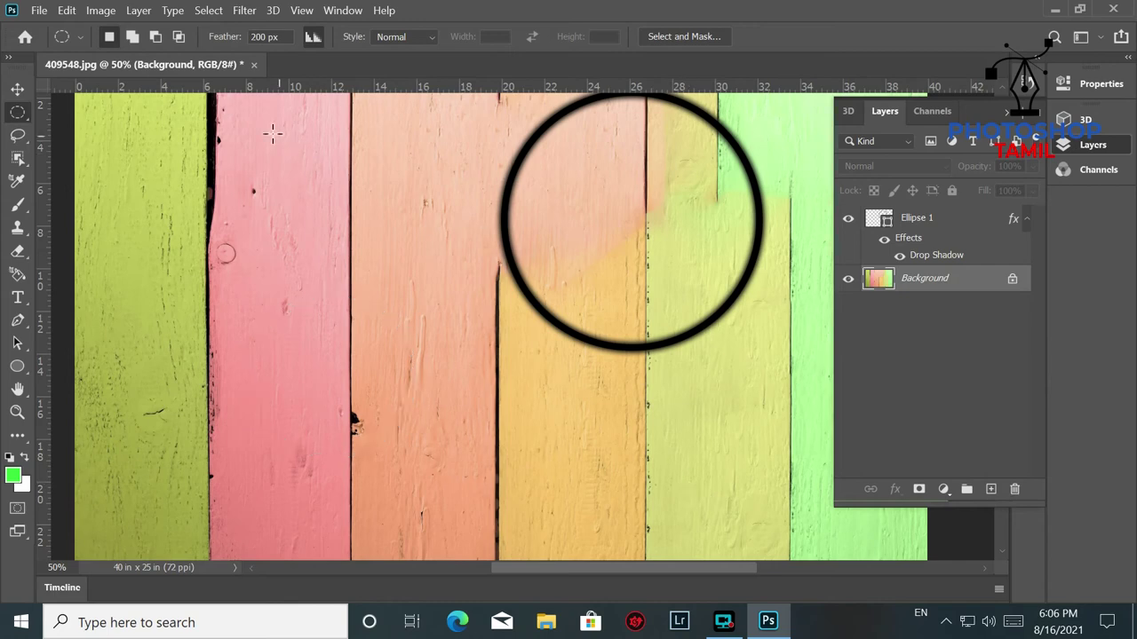
click(266, 37)
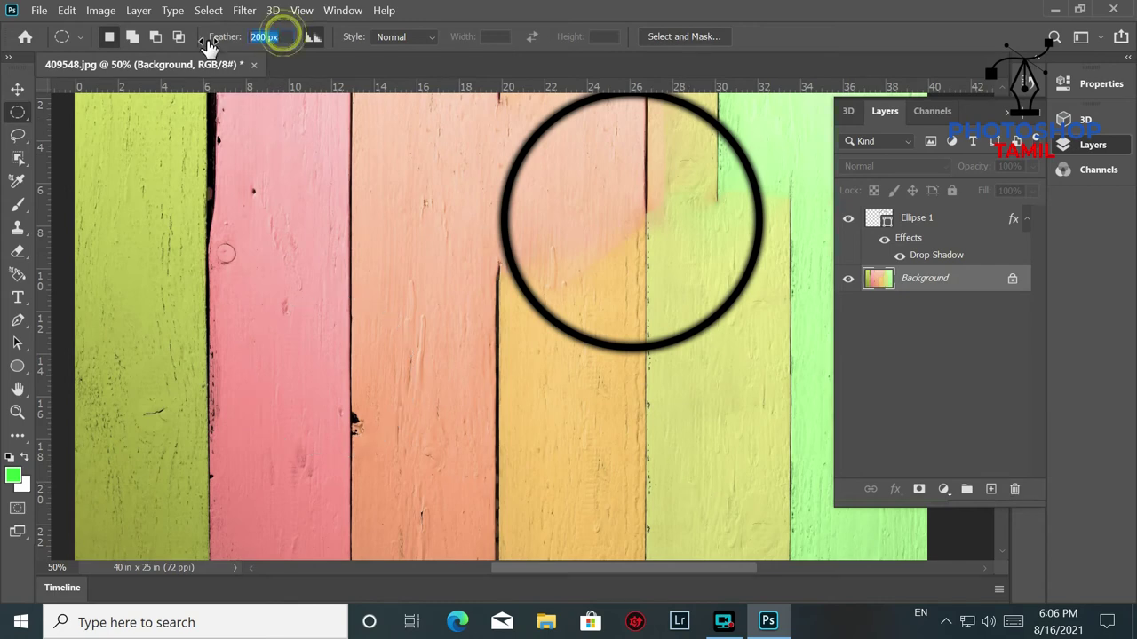
Set Feather to 0 px and copy a hard-edged circle selection onto new Layer 1.
text(0)
key(Return)
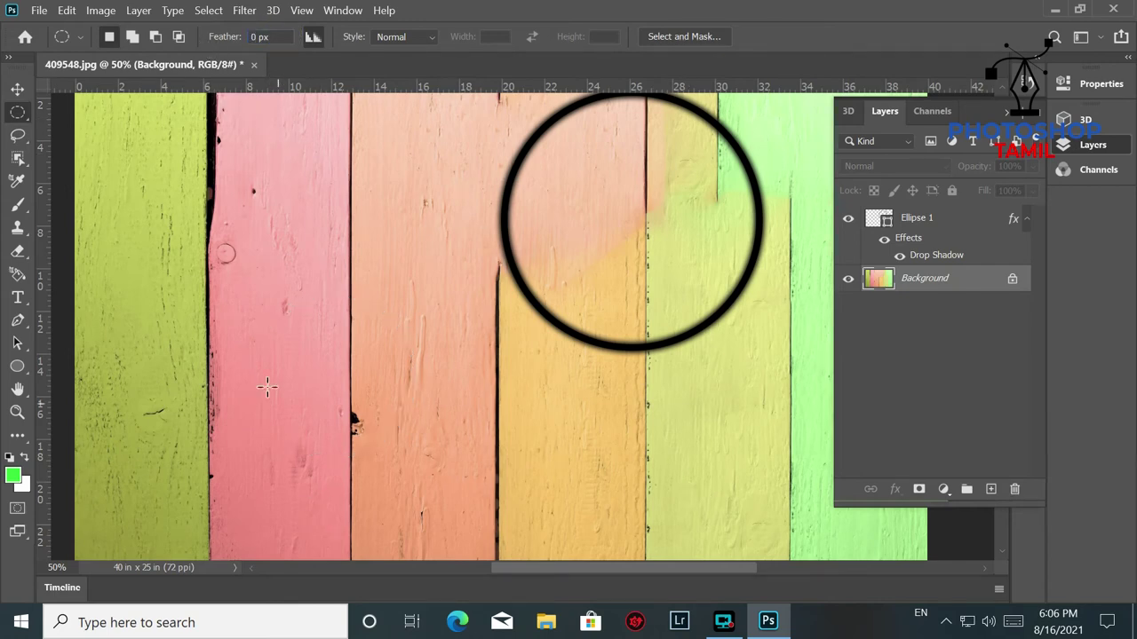
drag(229, 308, 421, 499)
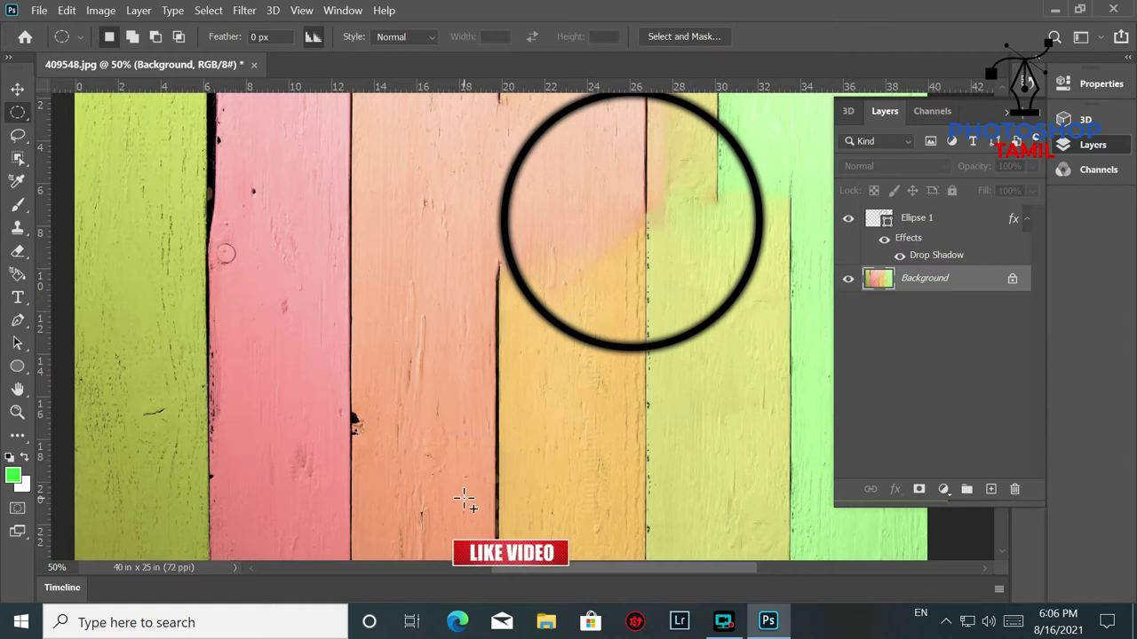
key(ctrl+j)
Give Layer 1 a white #ffffff Color Overlay and move the disc into the black ring.
click(893, 489)
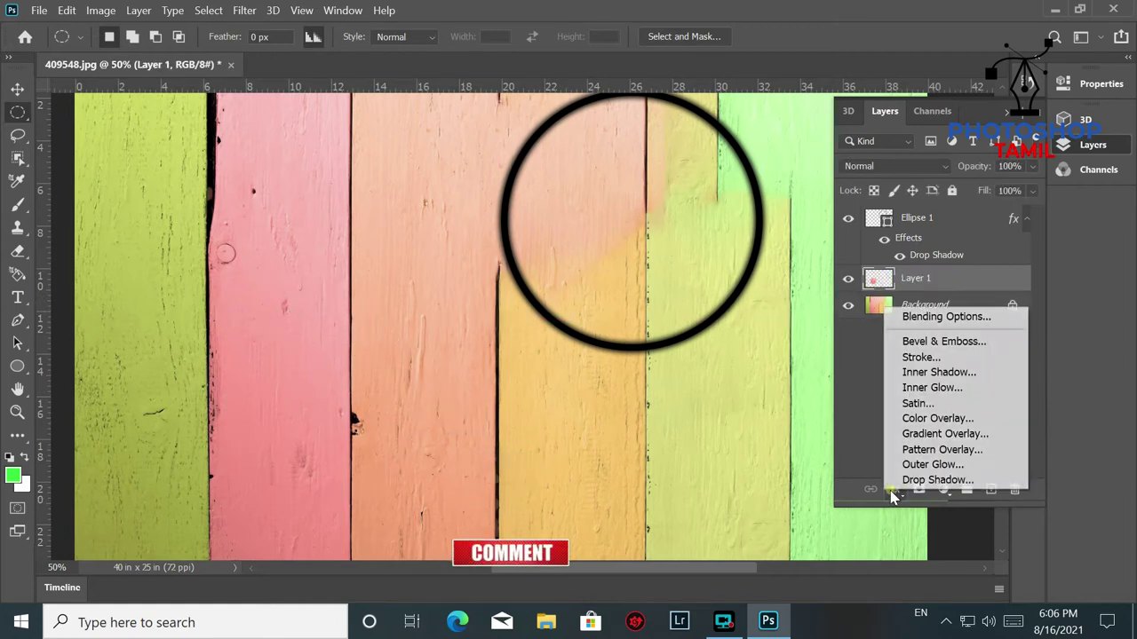
click(931, 419)
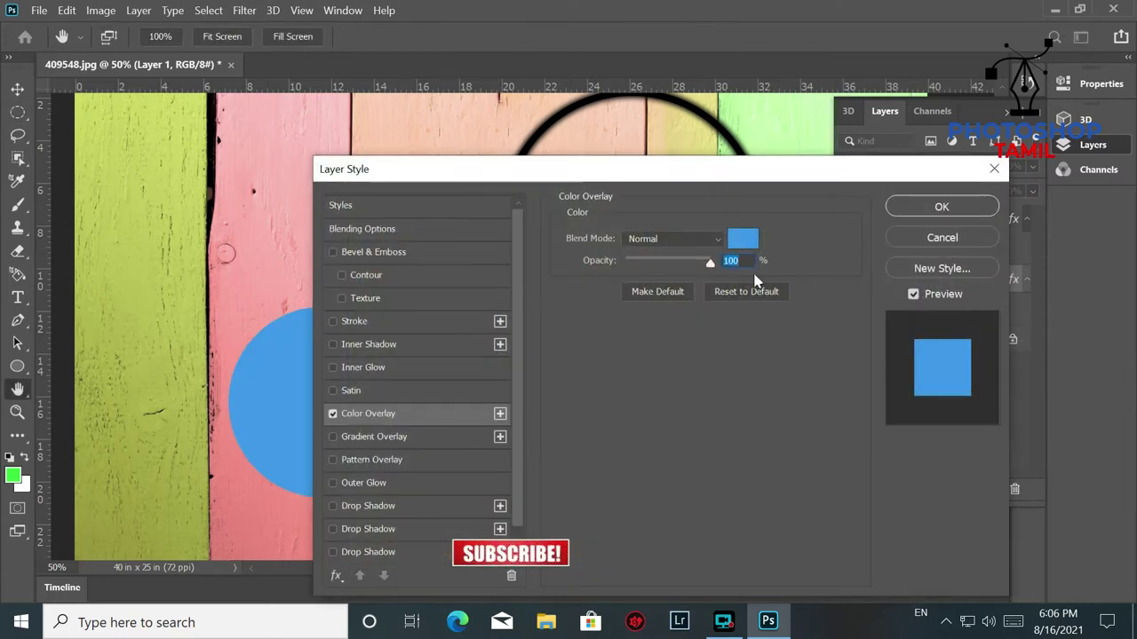
click(738, 242)
text(ffffff)
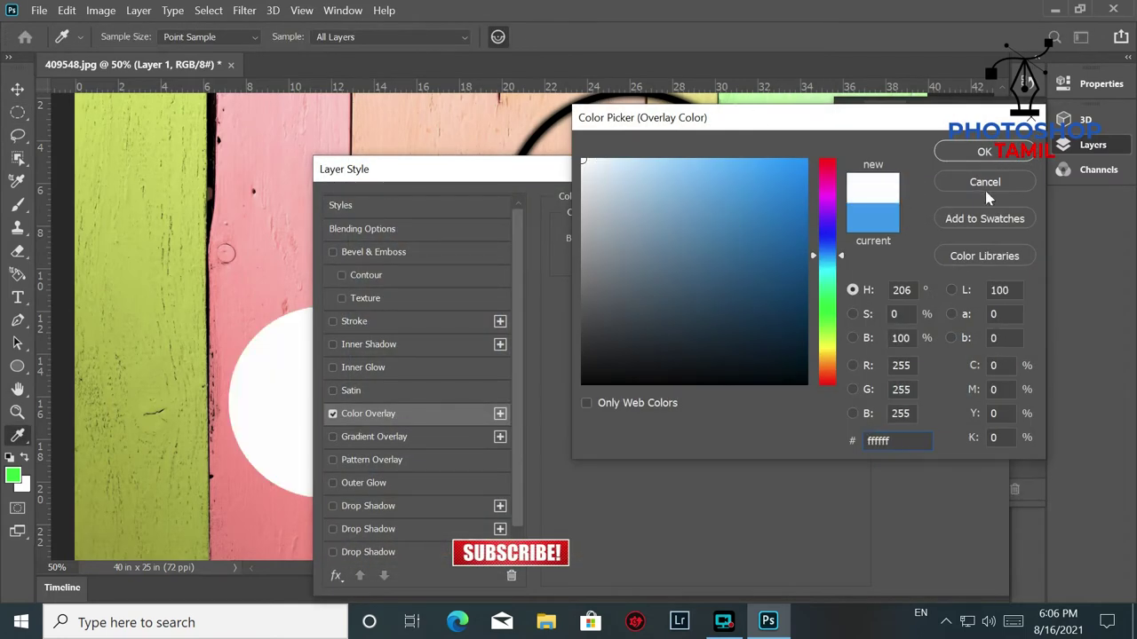
click(1013, 152)
click(964, 208)
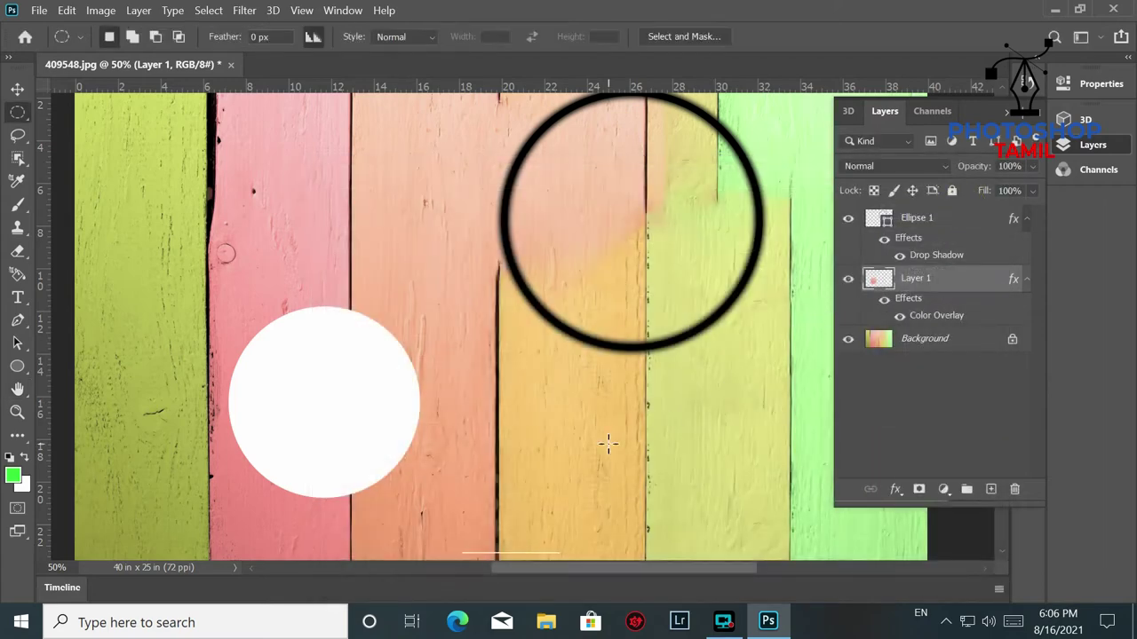
drag(338, 478, 675, 217)
Scale the white disc up past 136% so it fills the black ring.
drag(635, 246, 634, 254)
key(ctrl+minus)
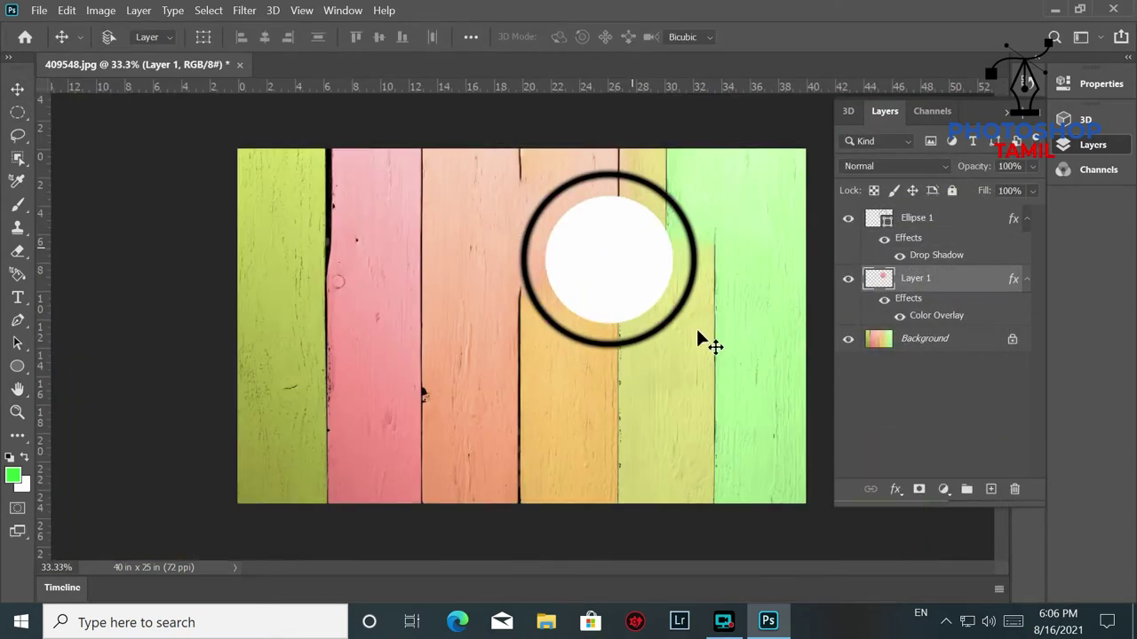
key(ctrl+t)
drag(672, 323, 695, 346)
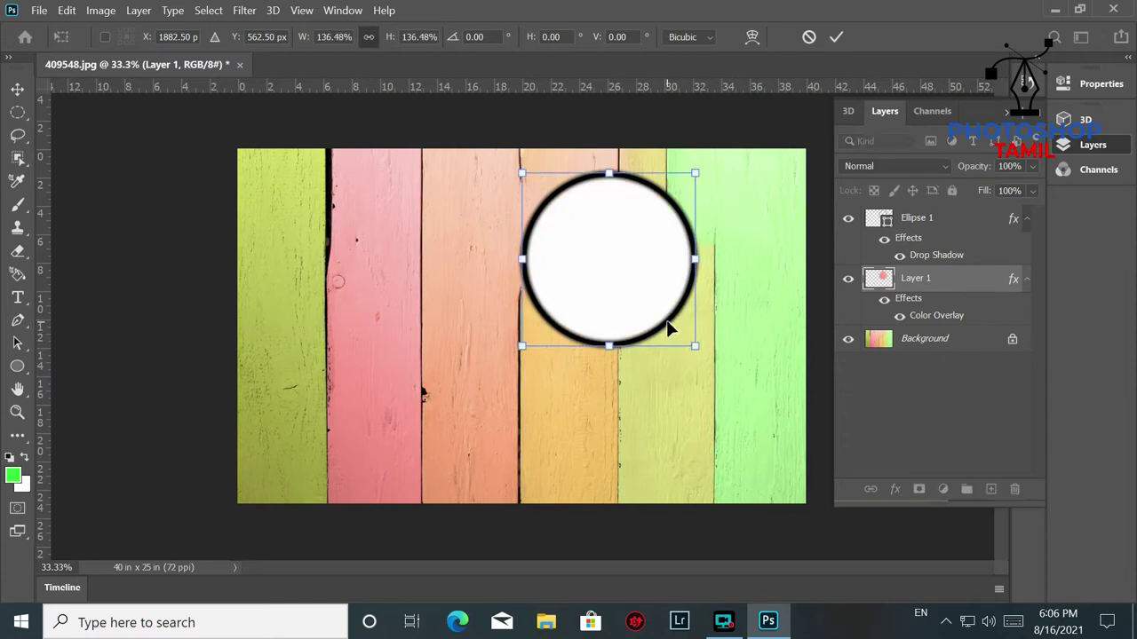
drag(700, 353, 707, 357)
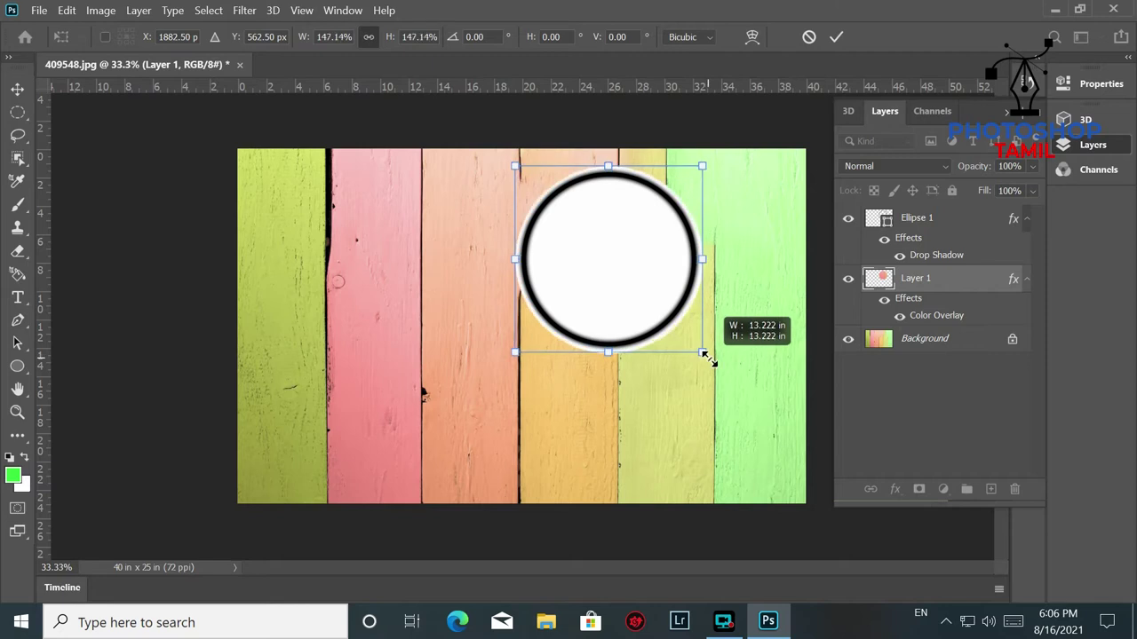
key(Return)
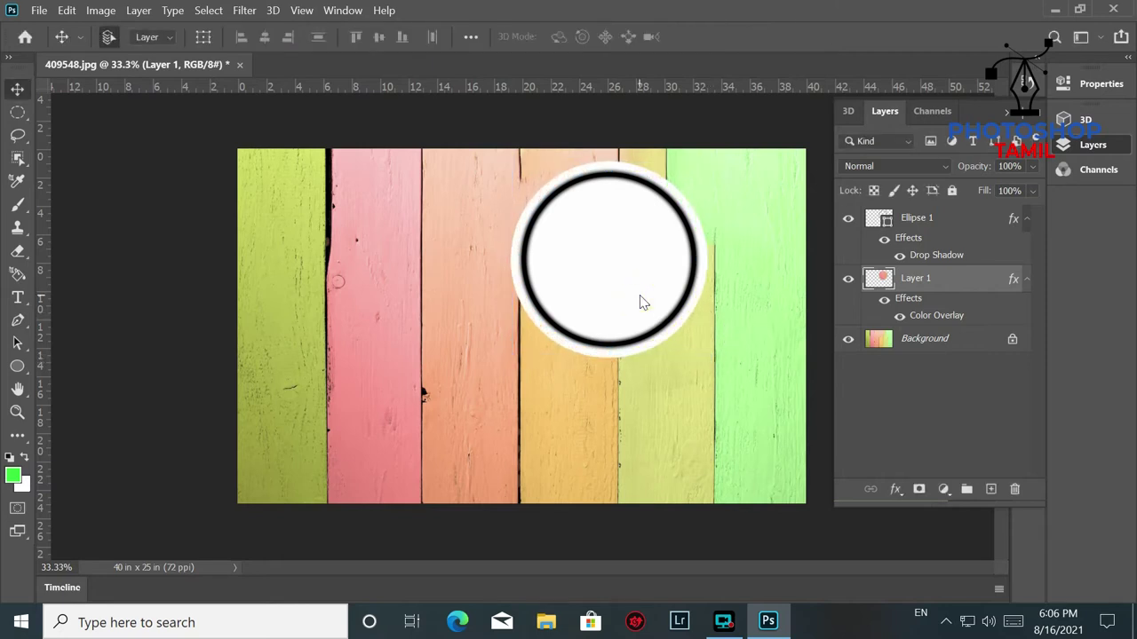
Delete Layer 1's white outside Ellipse 1's outline and zoom in on the clock.
ctrl+click(879, 221)
ctrl+click(879, 278)
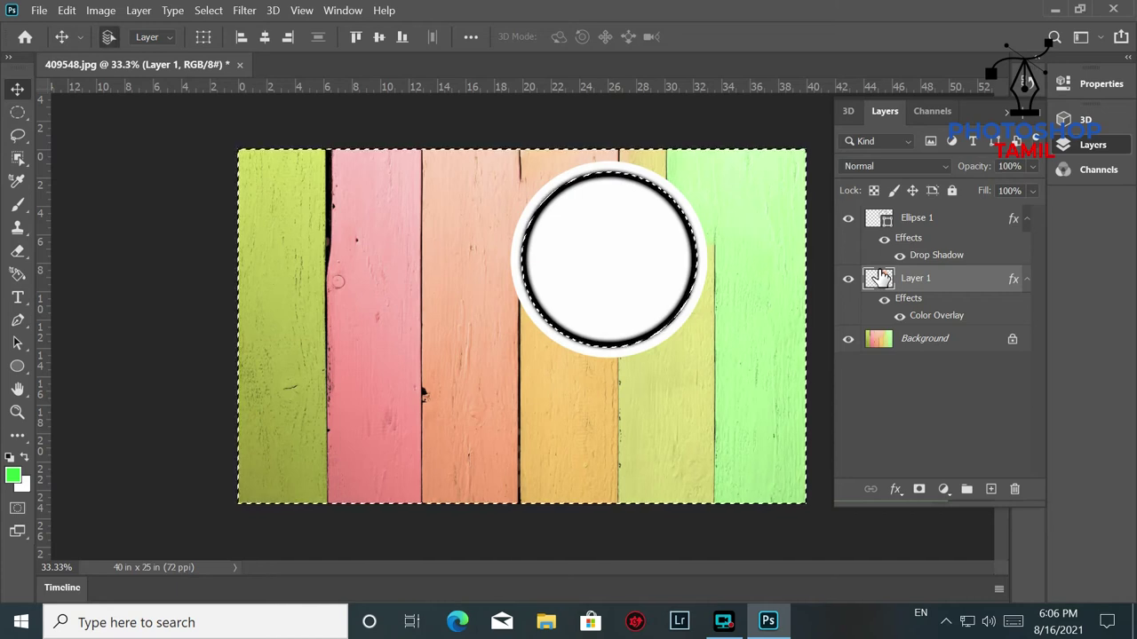
key(Delete)
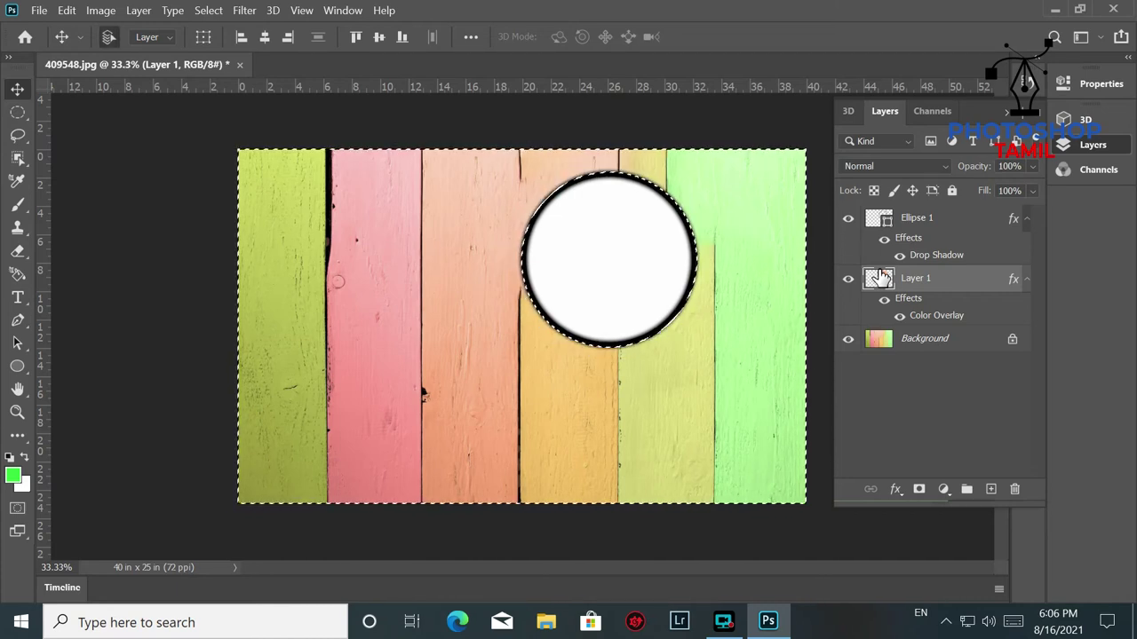
key(ctrl+d)
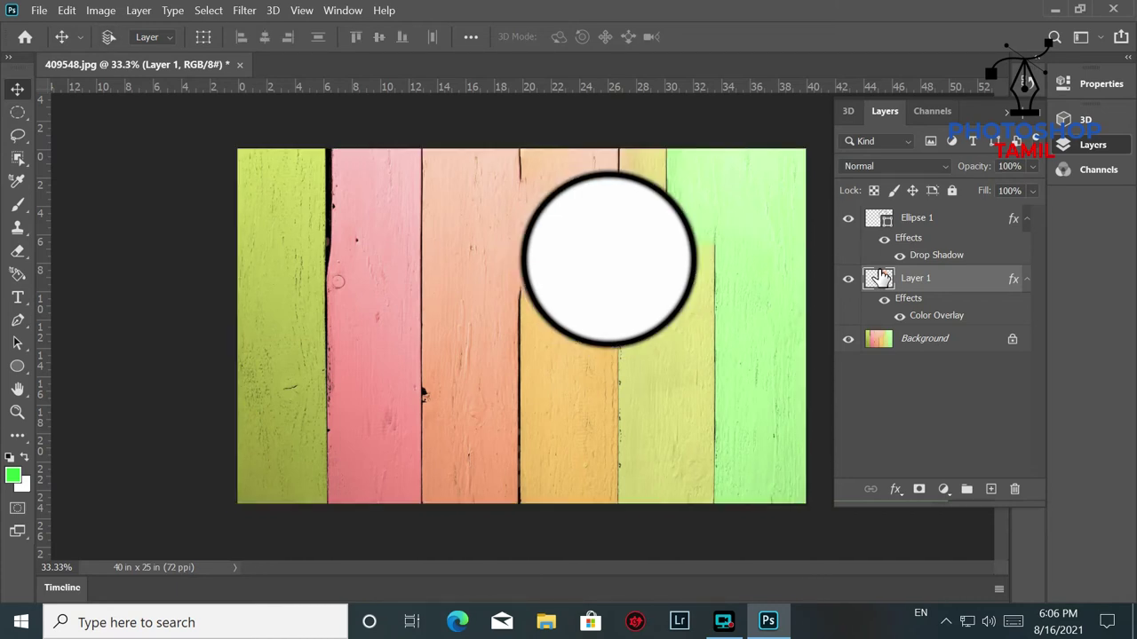
key(ctrl+plus)
key(ctrl+plus)
drag(574, 206, 458, 409)
mouse_move(590, 406)
mouse_down()
mouse_move(556, 292)
mouse_move(528, 287)
mouse_move(513, 311)
mouse_up()
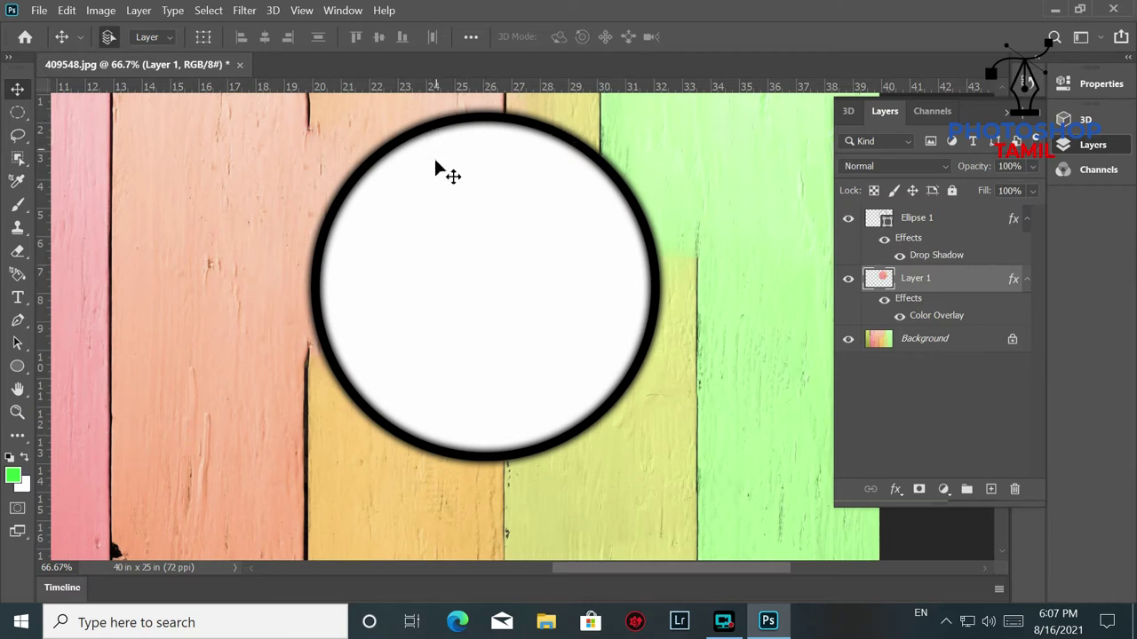
click(17, 297)
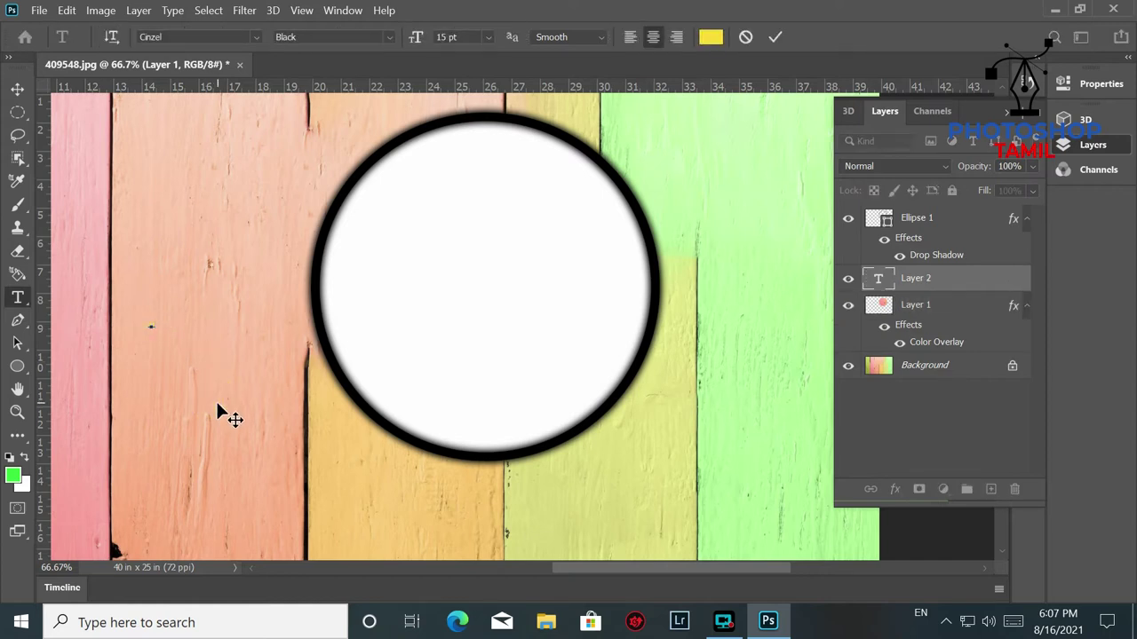
Type a 12, enlarge it about tenfold, place it at the top and duplicate it to the bottom.
text(12)
key(ctrl+Return)
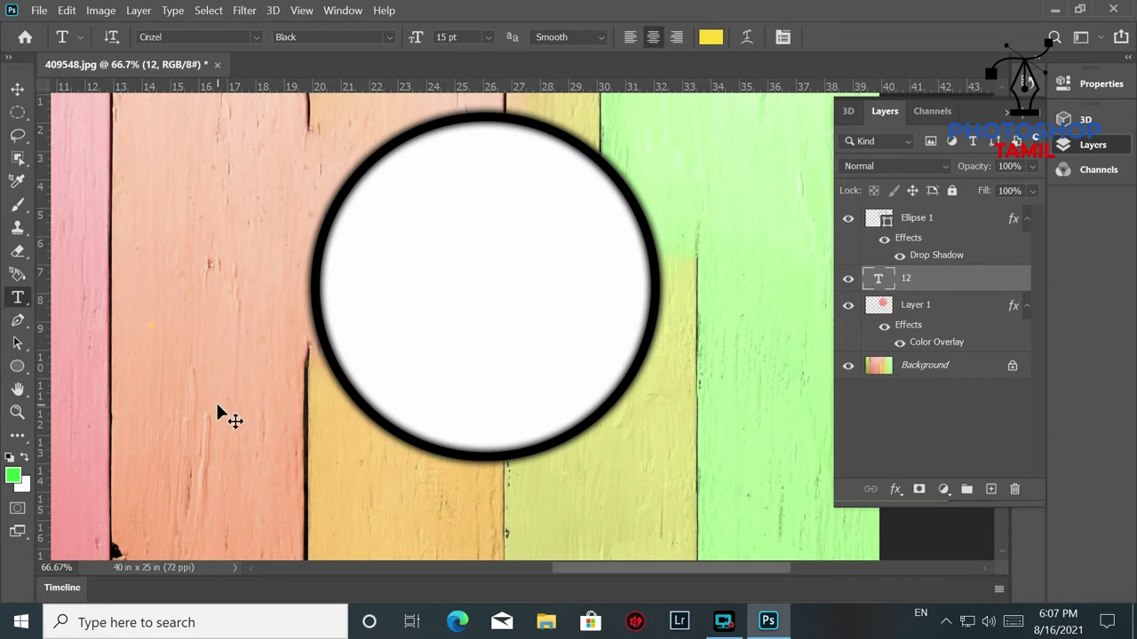
key(ctrl+t)
drag(151, 327, 213, 377)
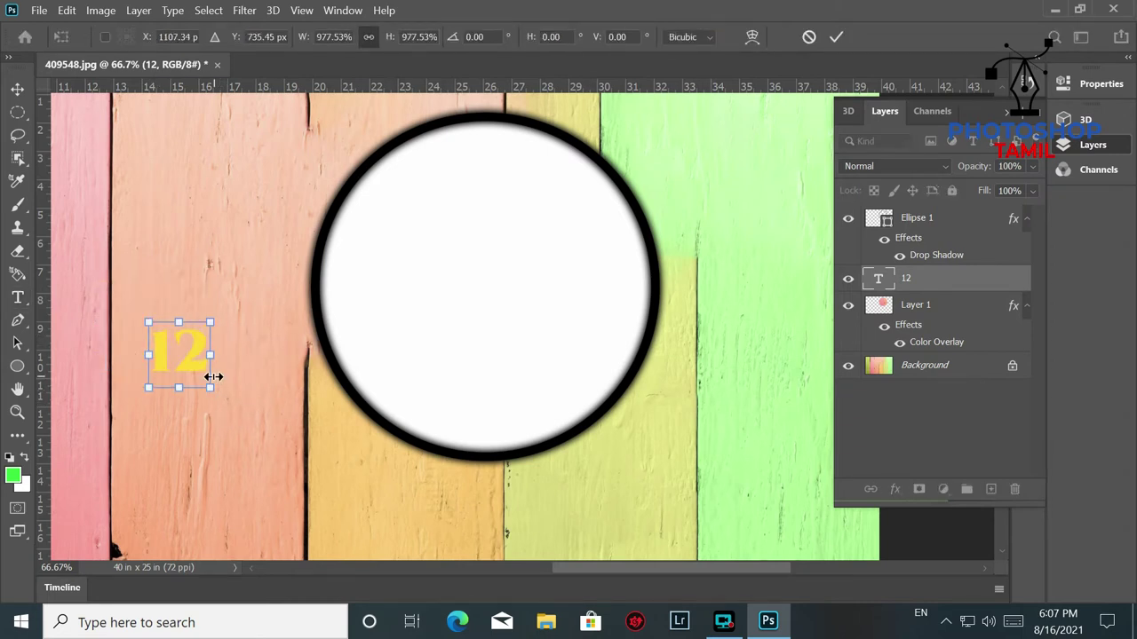
key(Return)
key(v)
mouse_move(190, 354)
mouse_down()
mouse_move(447, 220)
mouse_move(498, 171)
mouse_up()
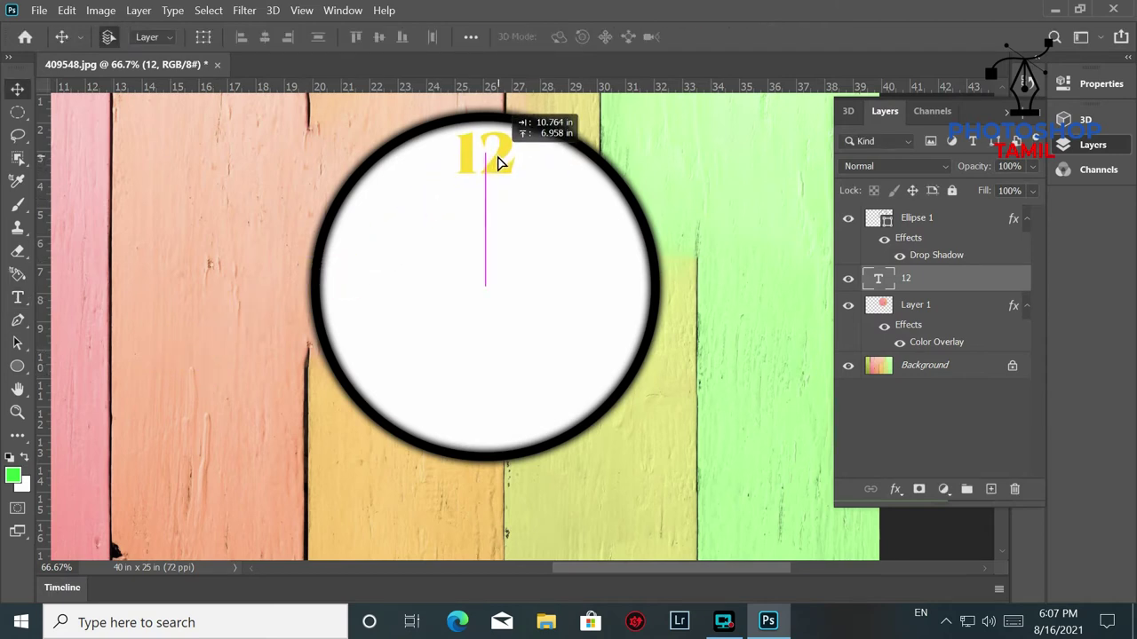
drag(495, 166, 505, 433)
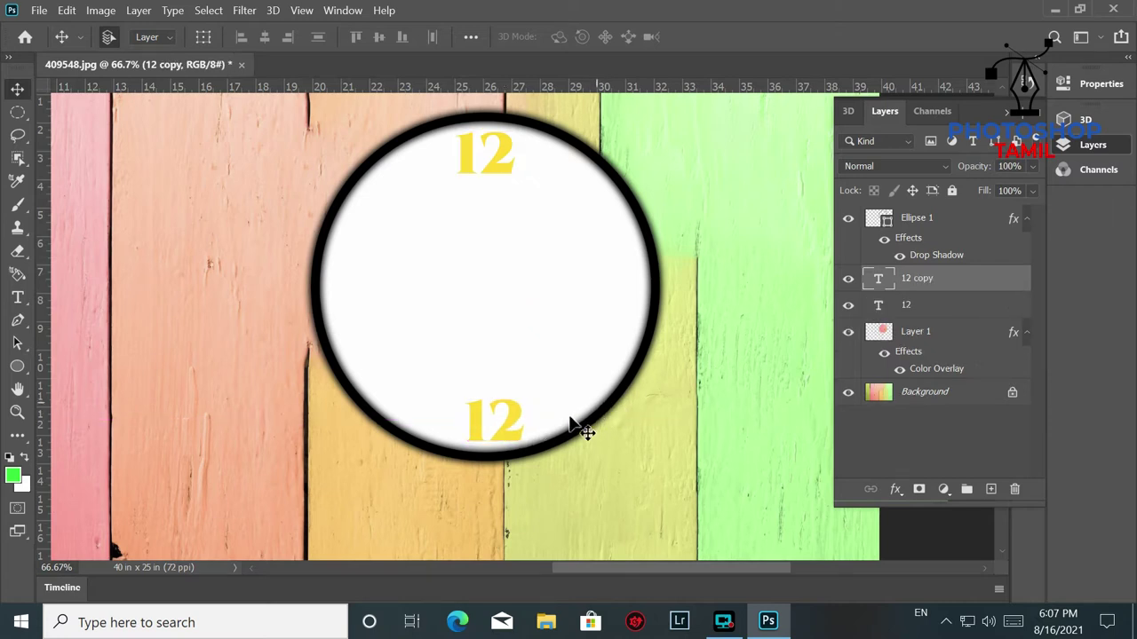
Change the bottom 12 copy to 6 and Alt-drag a copy to the clock's side.
key(t)
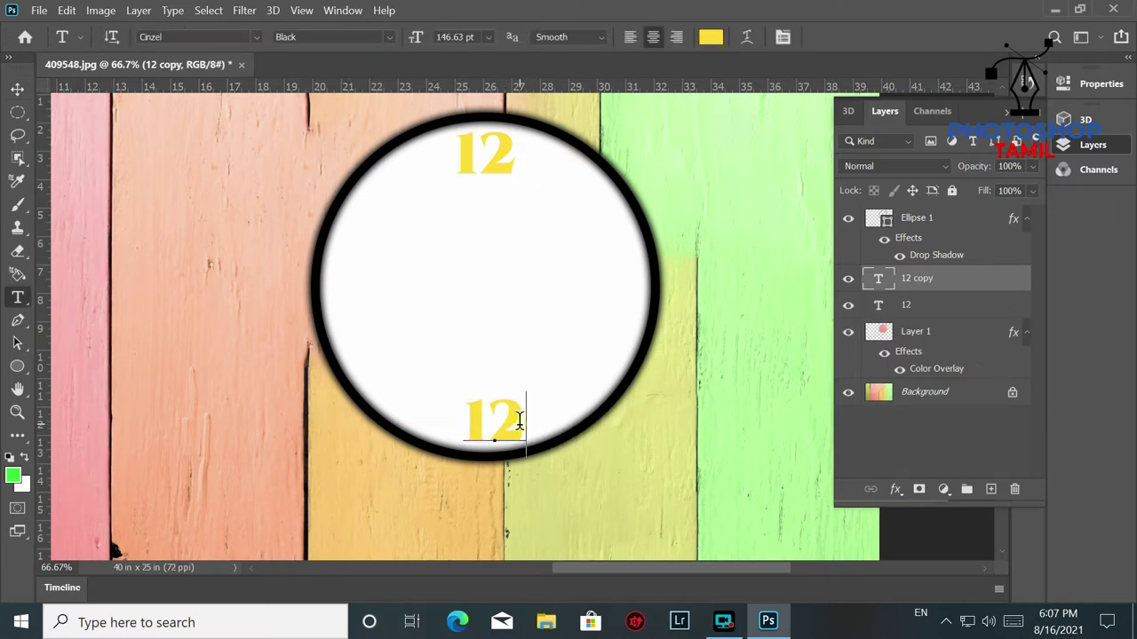
click(519, 421)
key(BackSpace)
key(BackSpace)
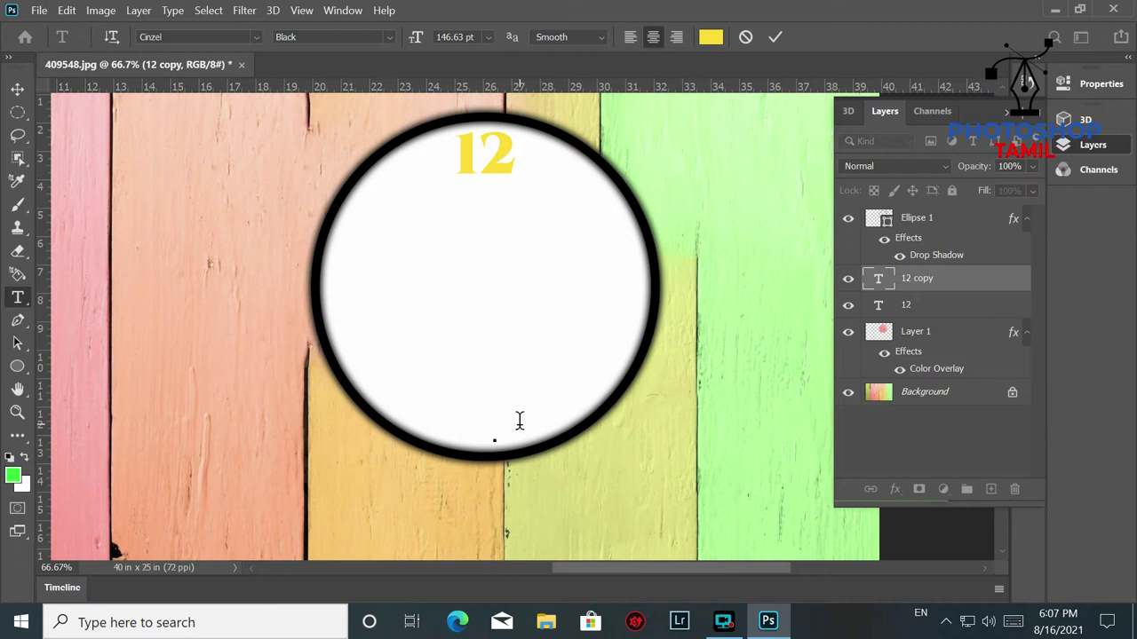
text(6)
key(ctrl+Return)
key(v)
mouse_move(494, 431)
mouse_down()
mouse_move(587, 291)
mouse_move(617, 281)
mouse_move(348, 283)
mouse_up()
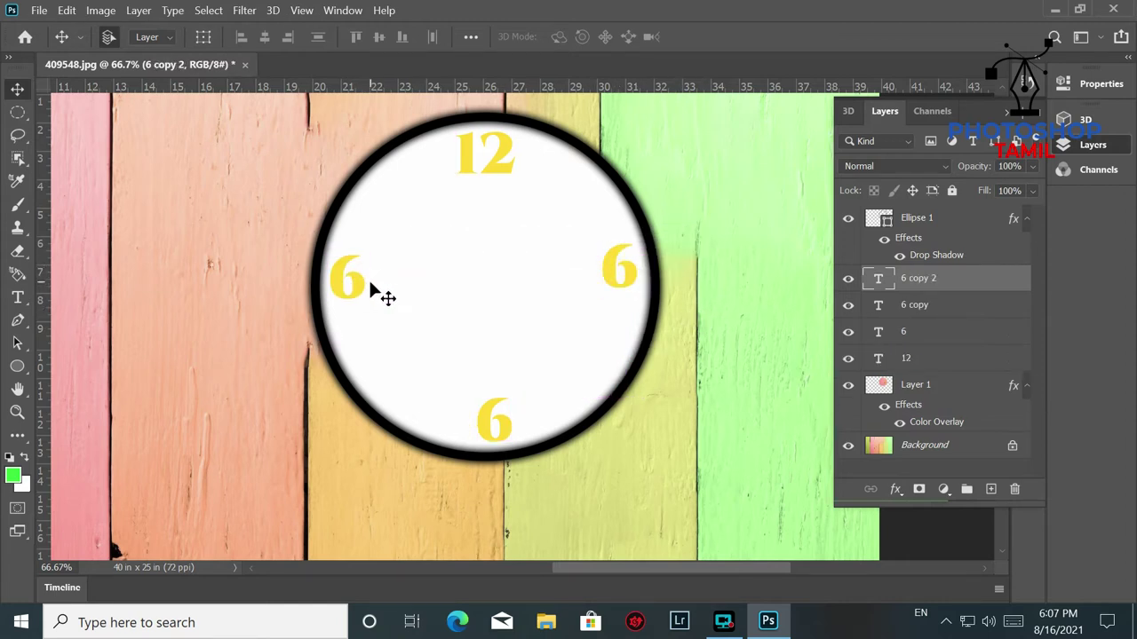
Retype the left-hand copy as 9 and the right-hand copy as 3.
key(t)
click(364, 281)
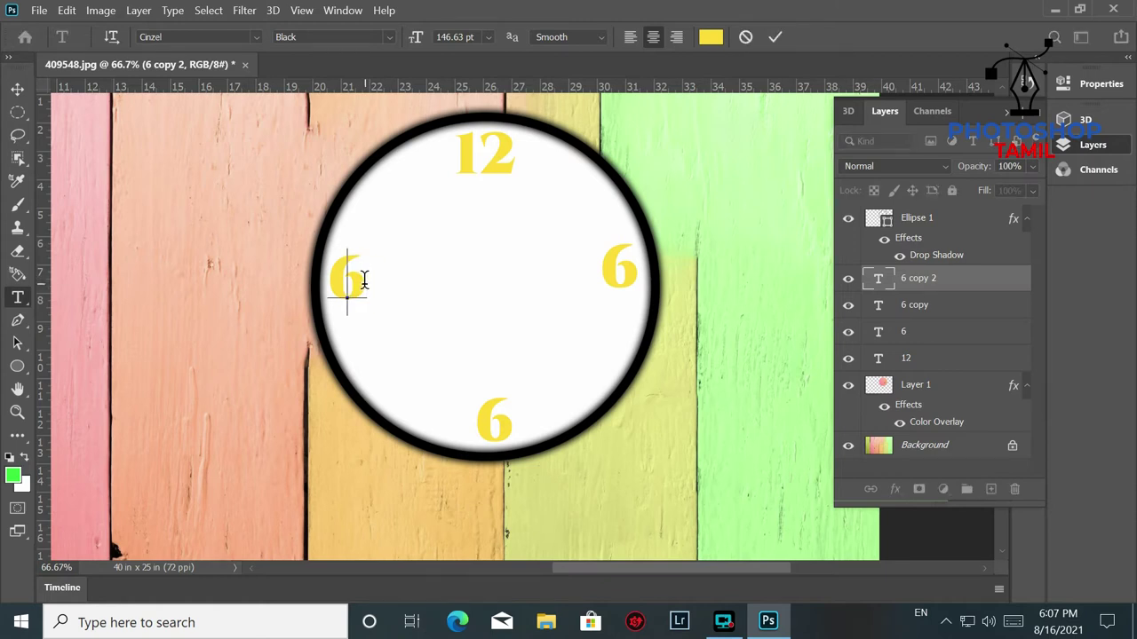
key(BackSpace)
text(9)
click(604, 281)
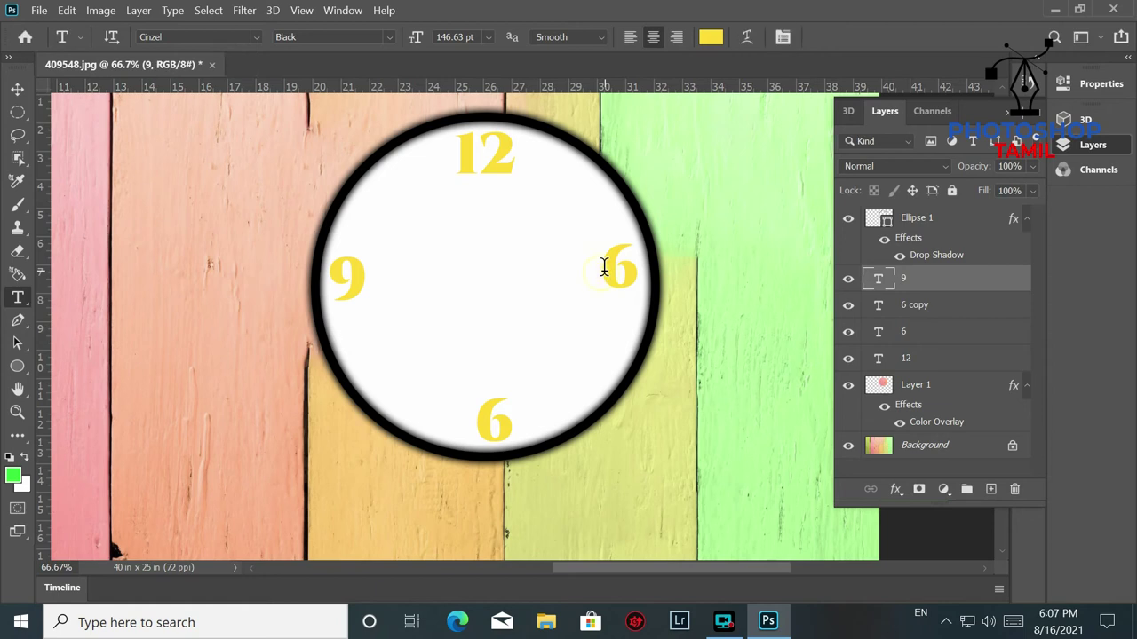
drag(602, 267, 636, 275)
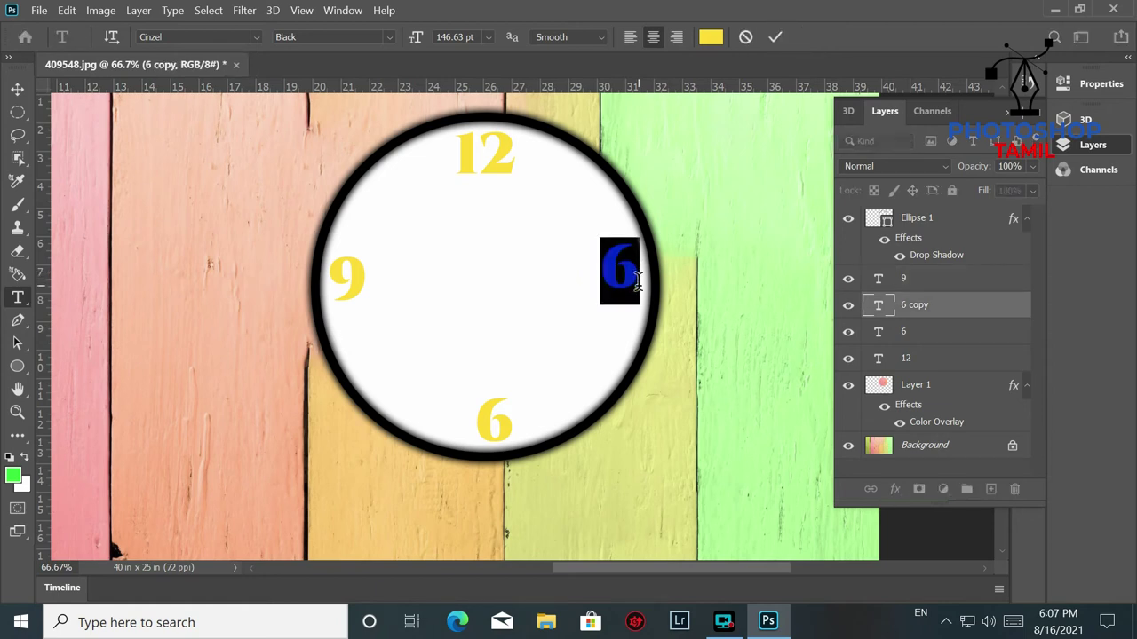
text(3)
key(ctrl+Return)
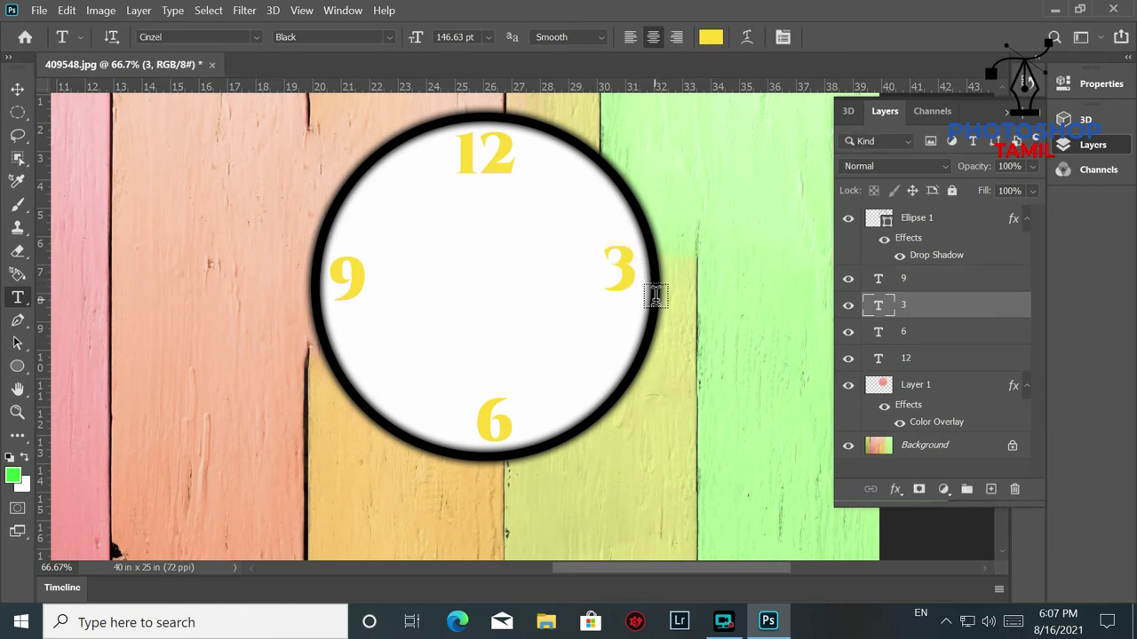
Select the 12 numeral's layer from the canvas.
key(v)
right_click(508, 164)
click(511, 166)
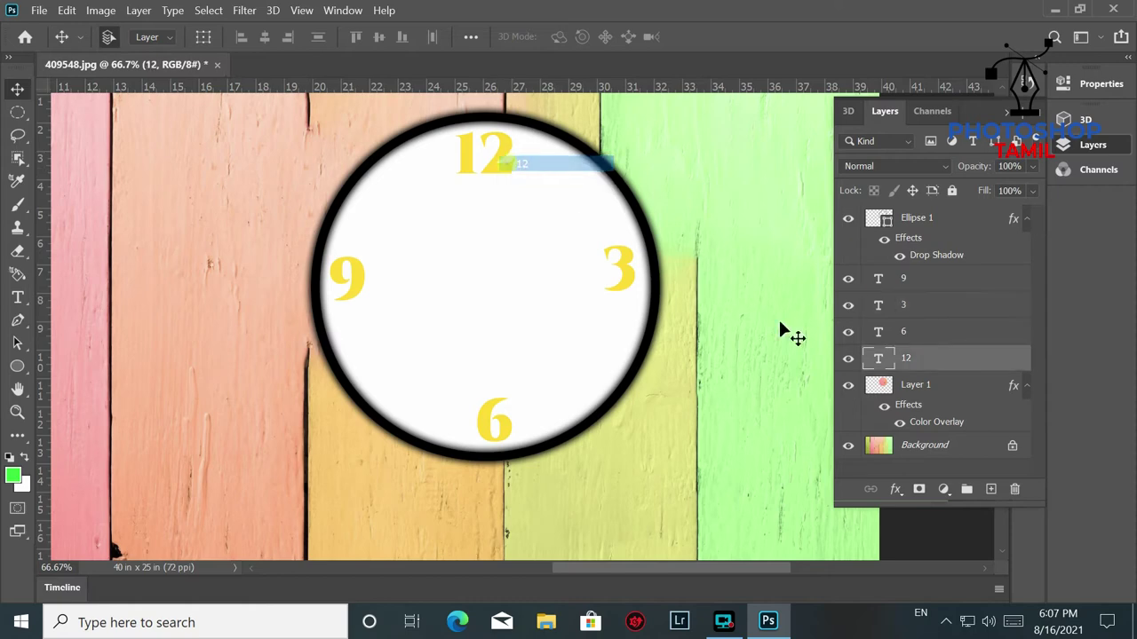
Give the 12 a black #000000 Color Overlay plus a Drop Shadow.
click(897, 489)
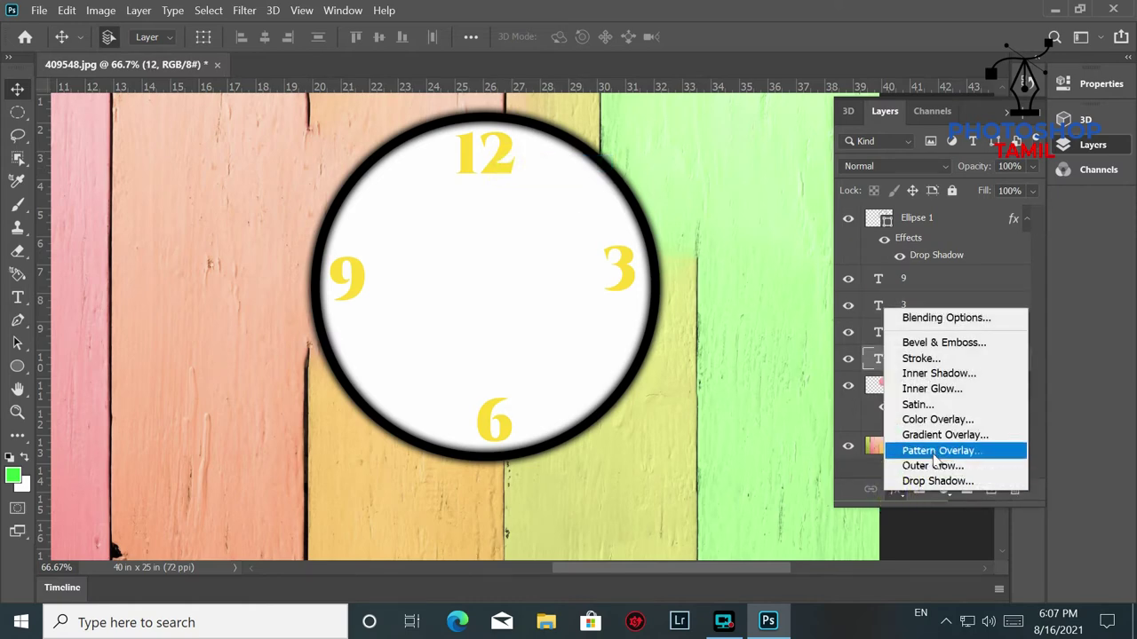
click(928, 423)
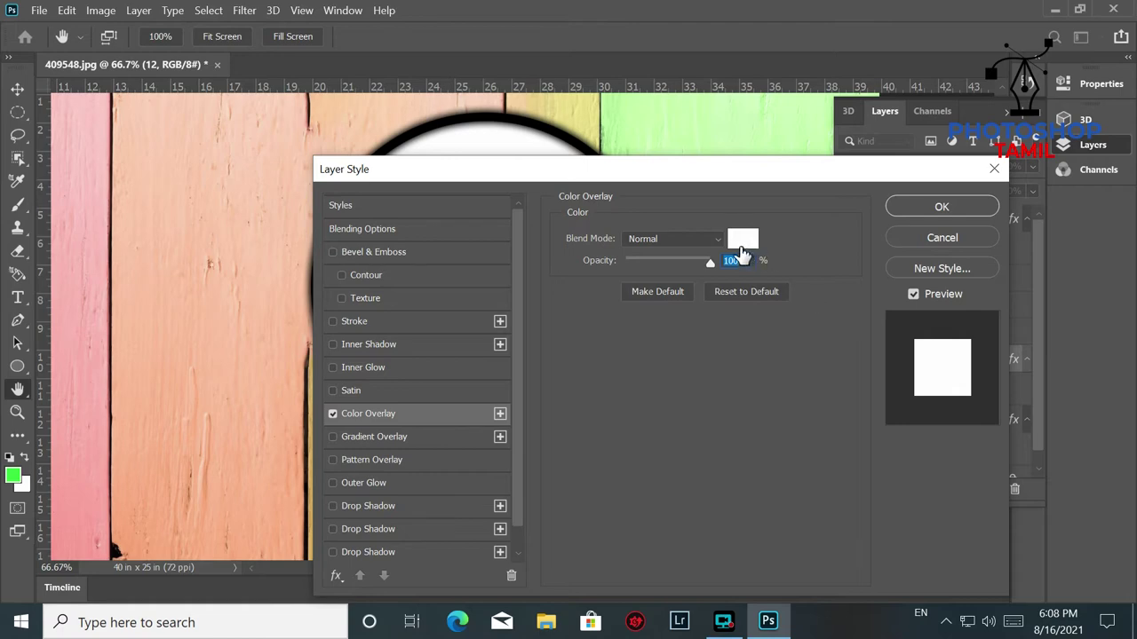
click(742, 240)
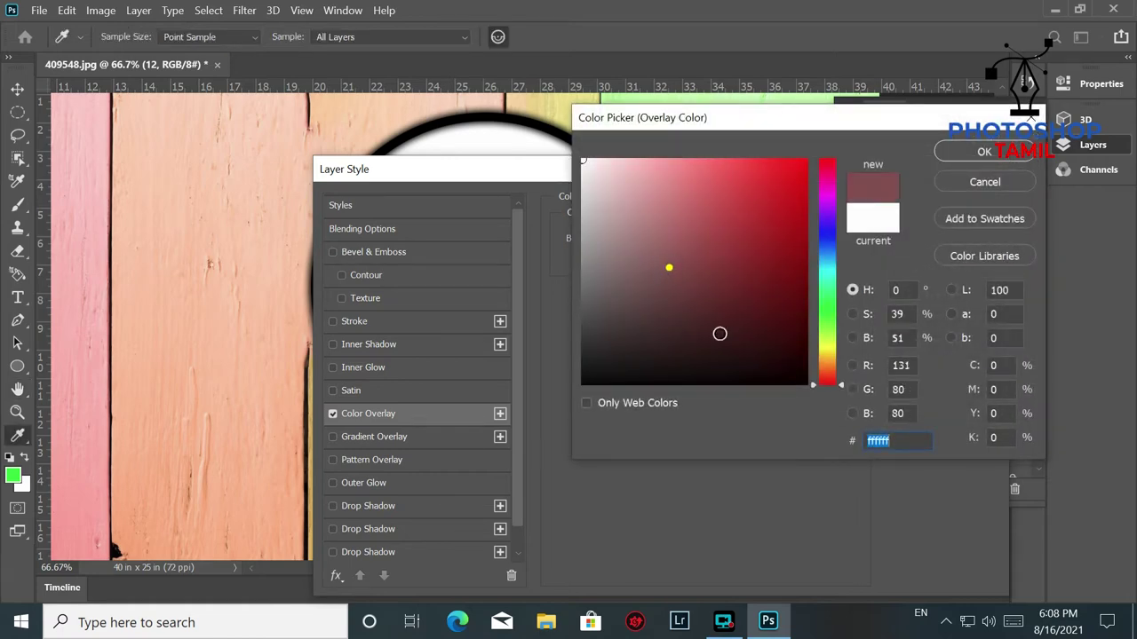
text(000000)
click(984, 151)
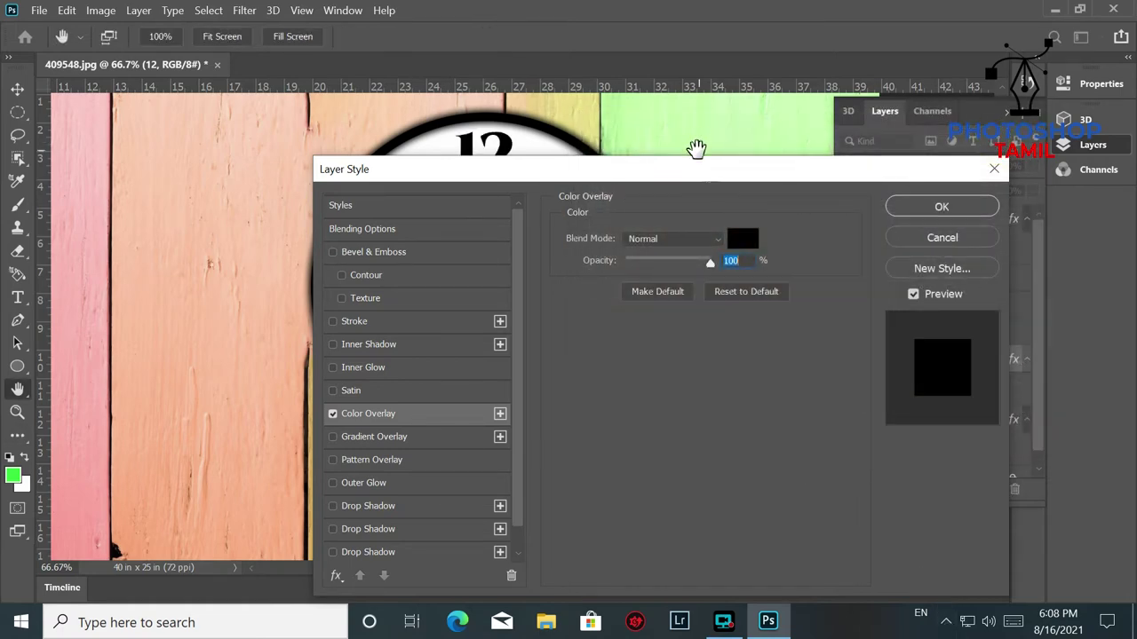
drag(702, 169, 1091, 86)
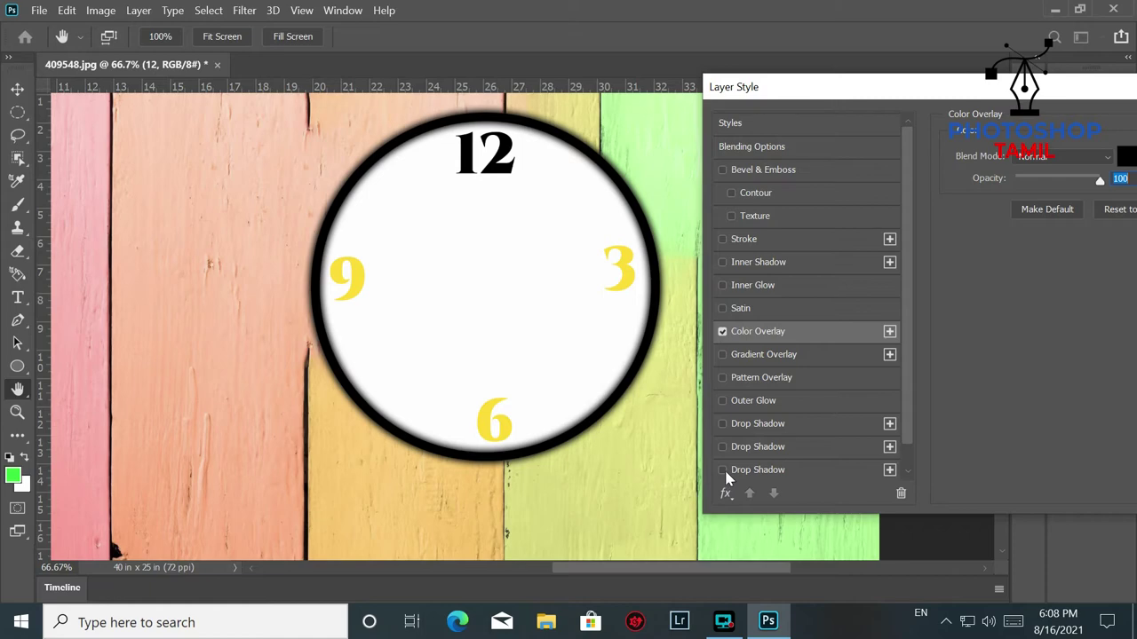
click(723, 472)
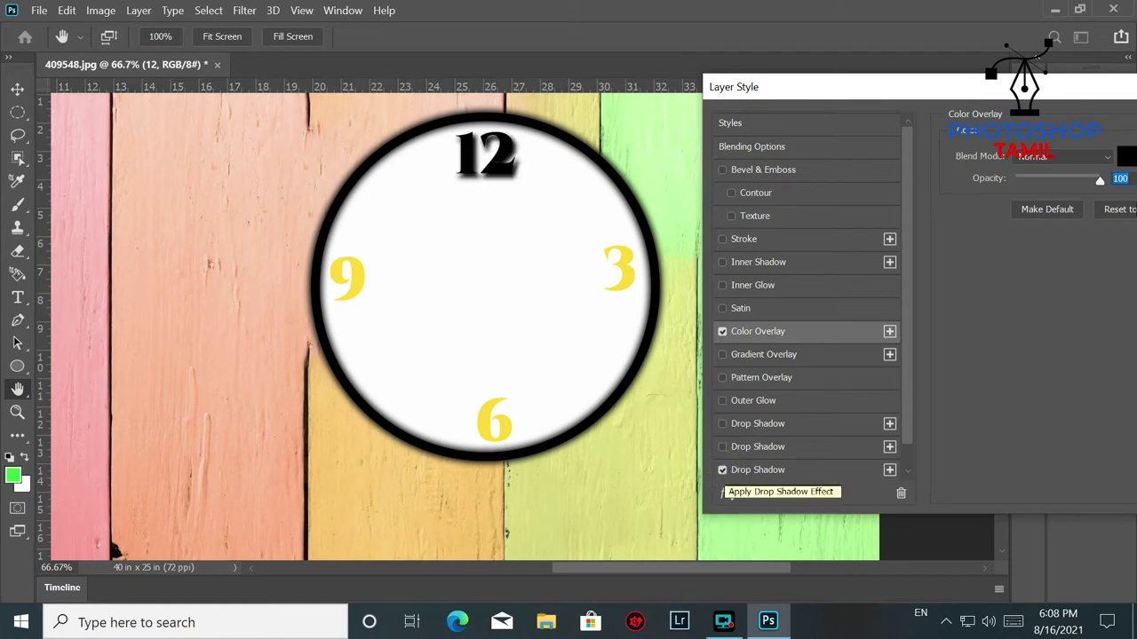
drag(1087, 89, 1048, 221)
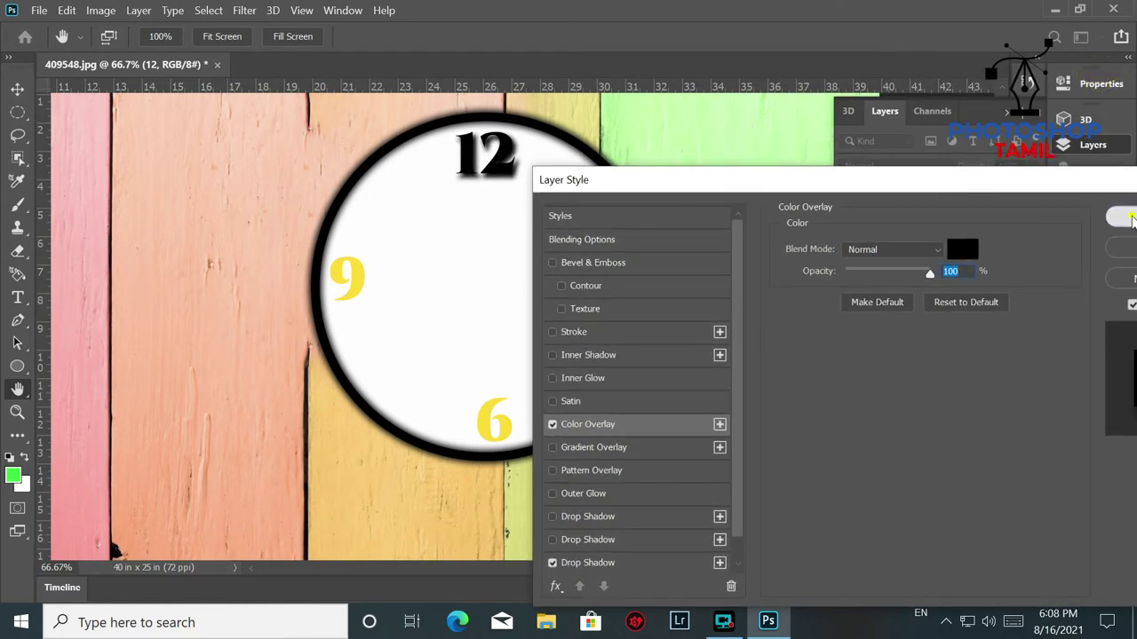
click(1112, 218)
click(923, 313)
click(929, 229)
Paste the 12's black shadowed layer style onto the 9 numeral layer.
right_click(930, 229)
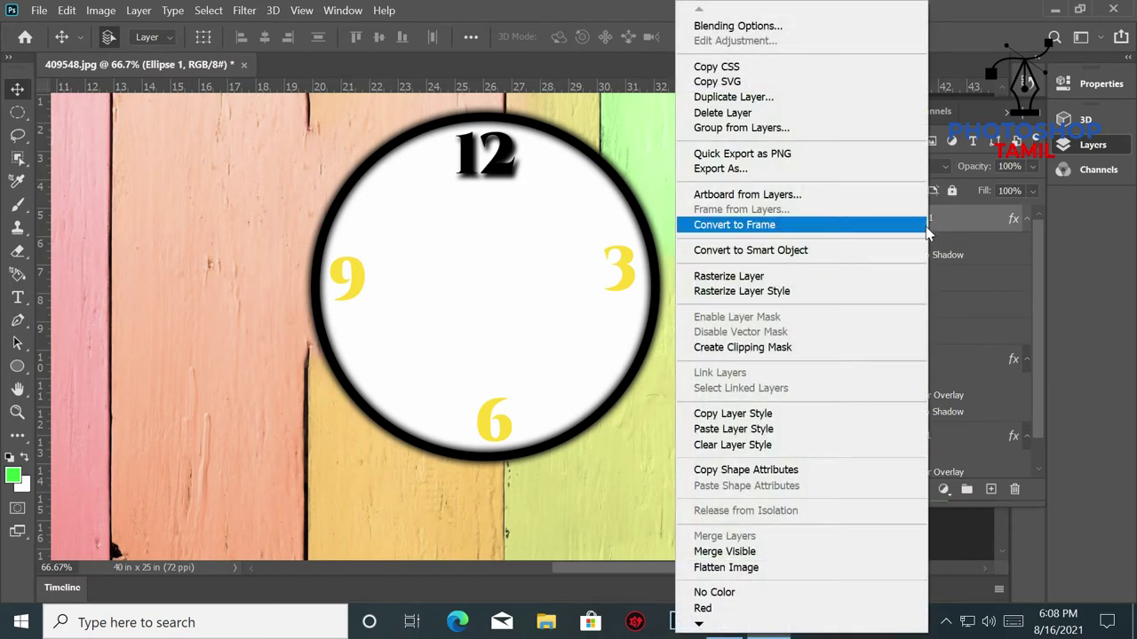
click(947, 270)
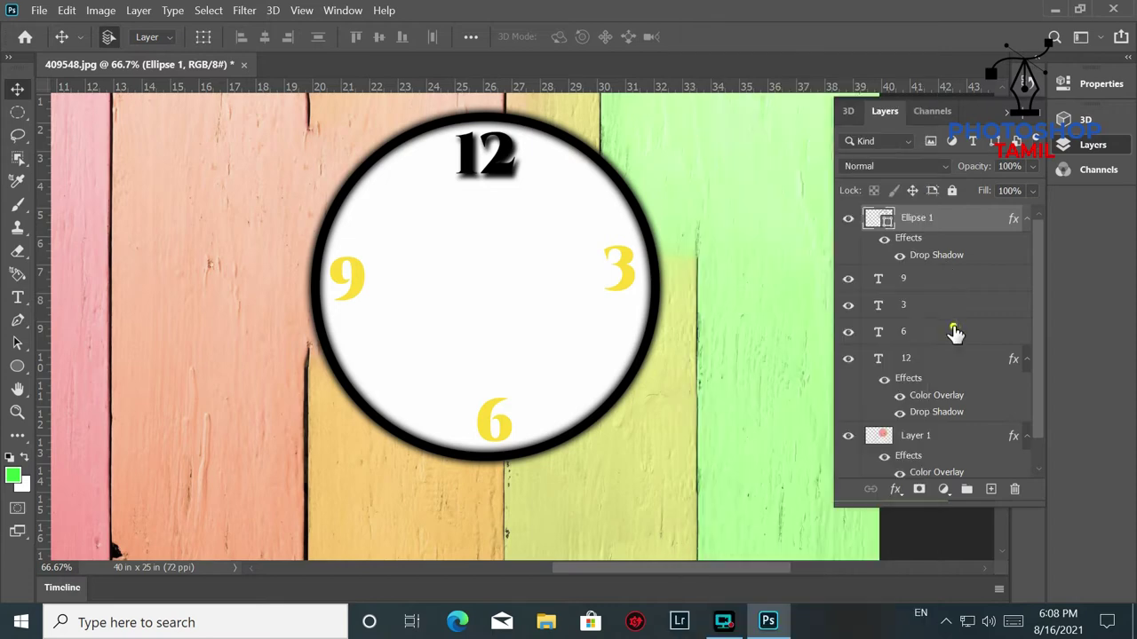
right_click(920, 282)
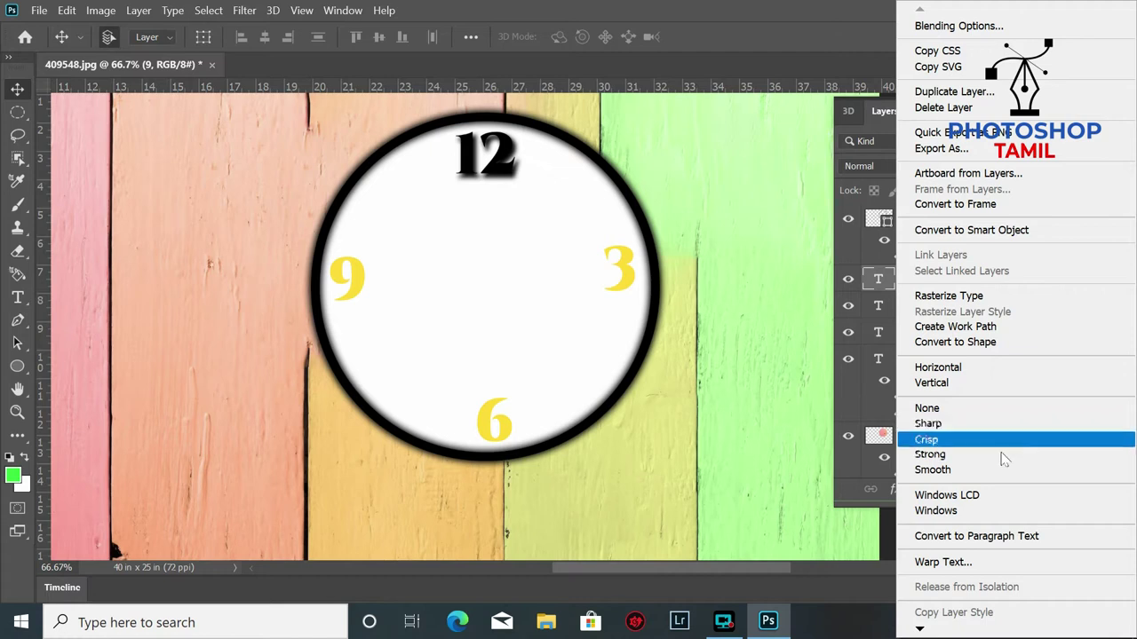
click(943, 613)
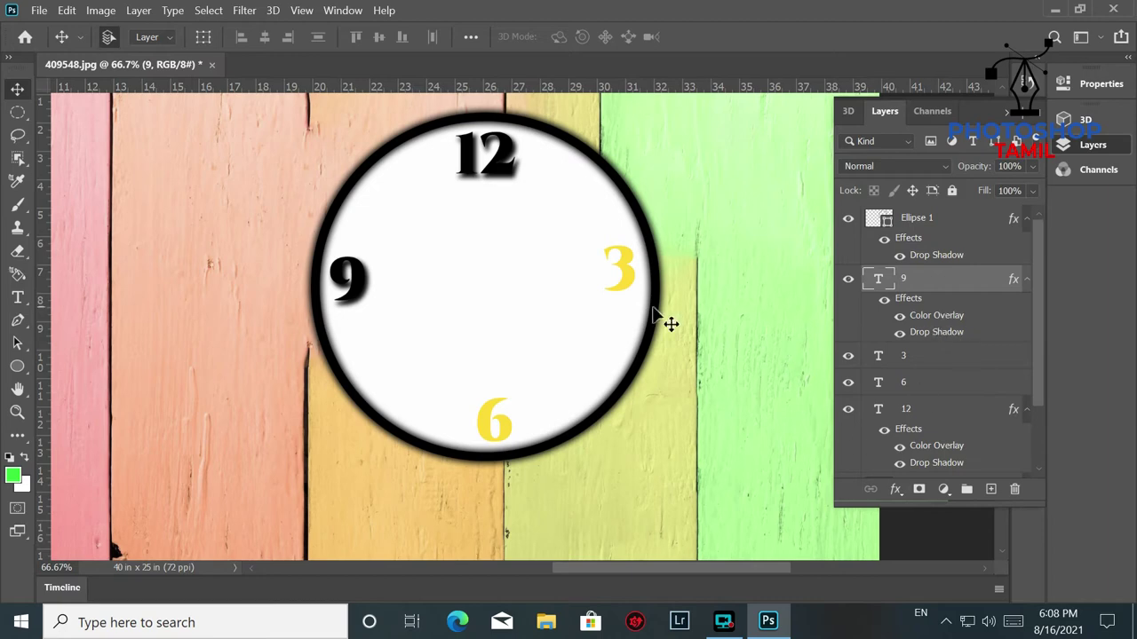
Paste the same layer style onto the 3 and 6 numeral layers.
right_click(624, 258)
click(640, 269)
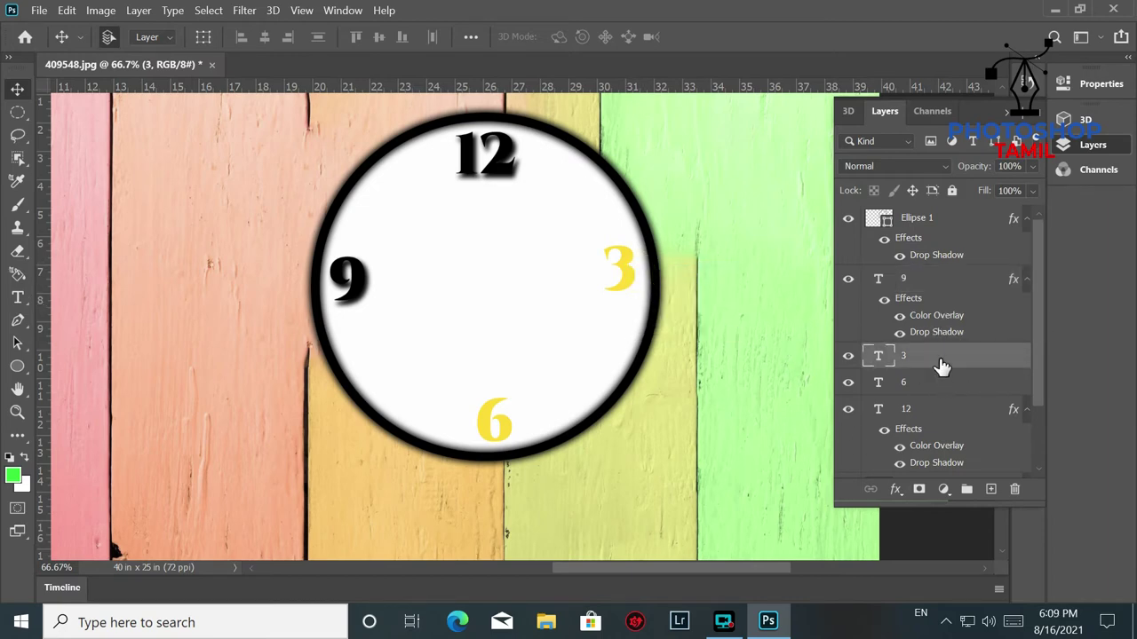
right_click(939, 359)
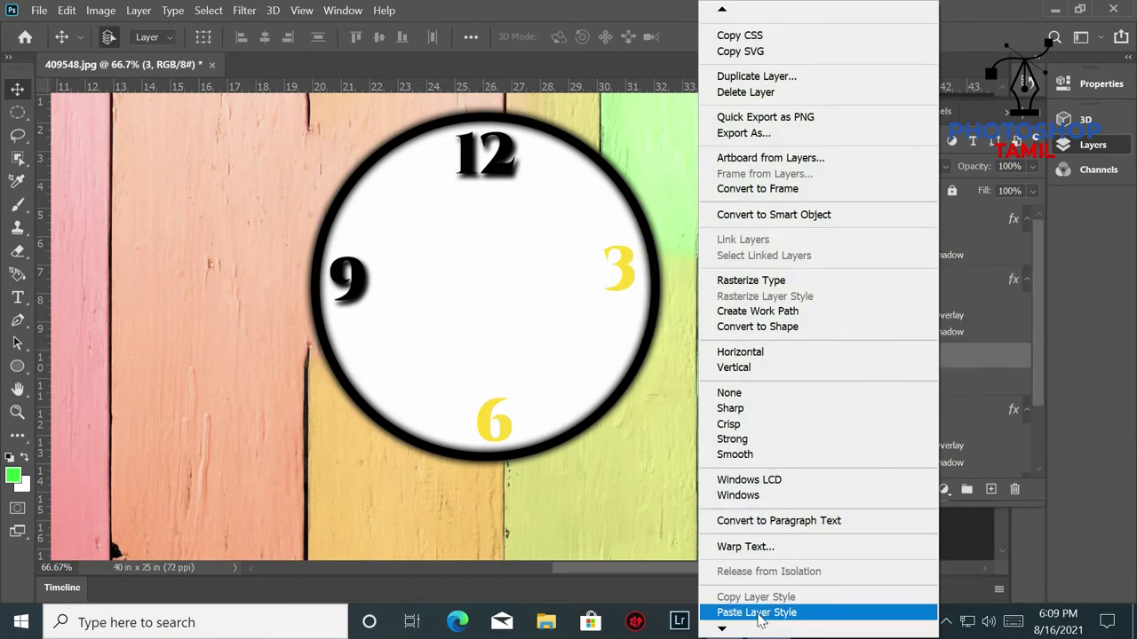
click(756, 612)
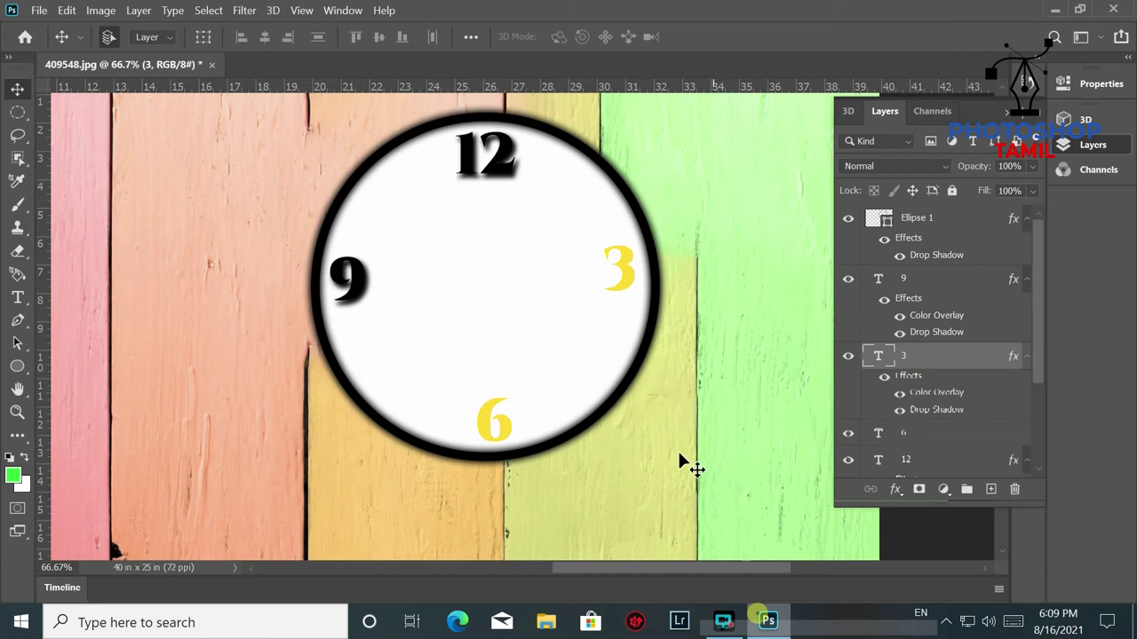
right_click(498, 421)
click(510, 423)
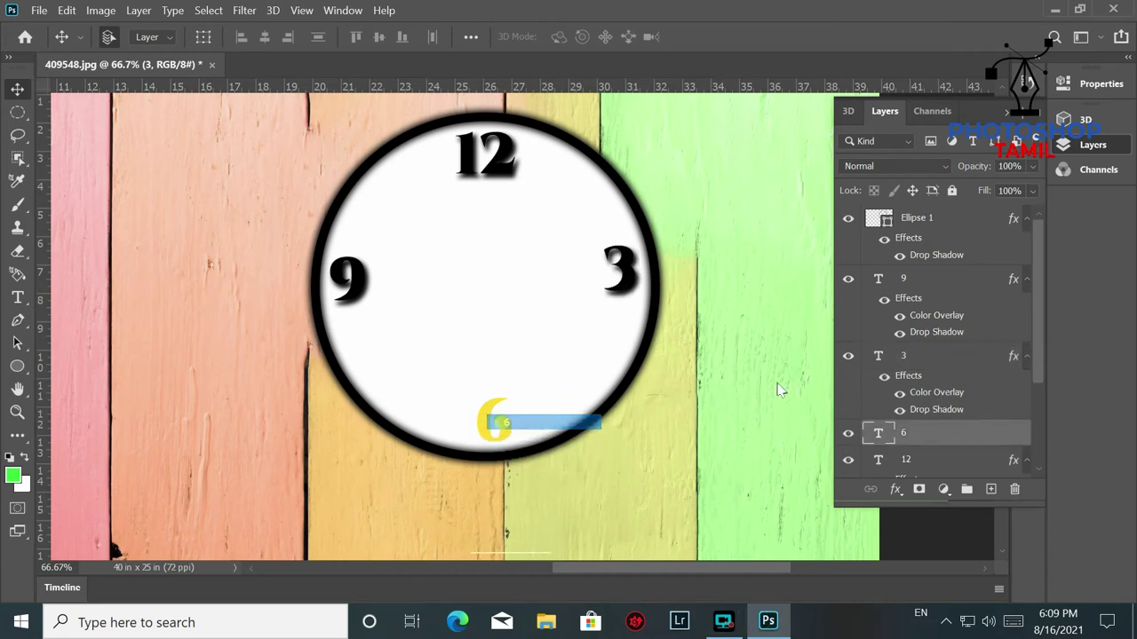
right_click(954, 432)
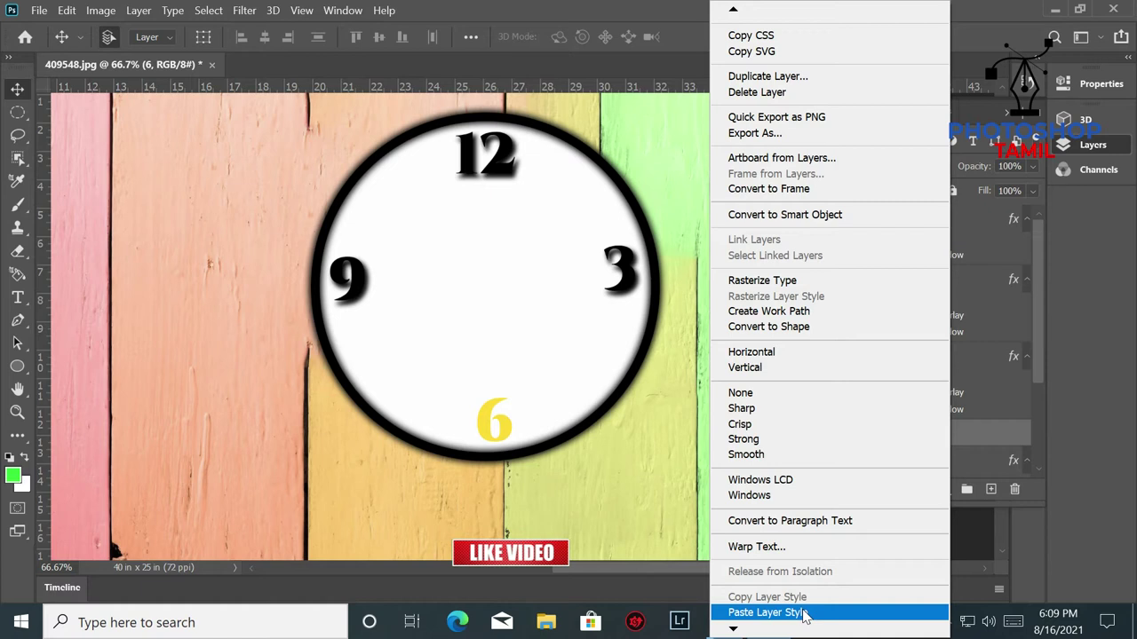
click(804, 612)
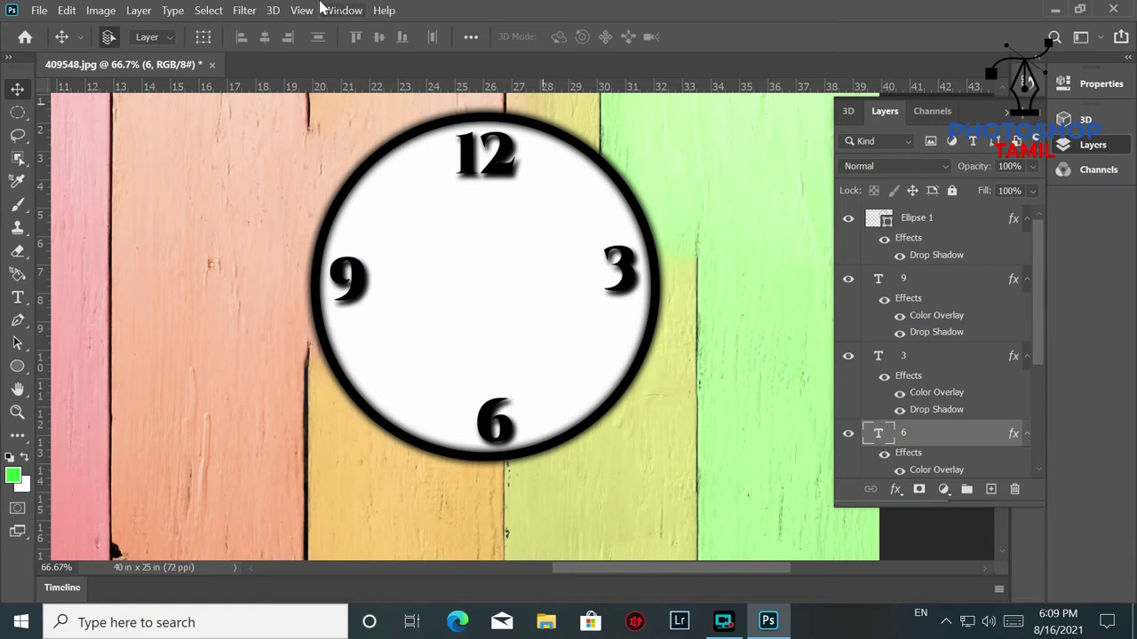
click(18, 366)
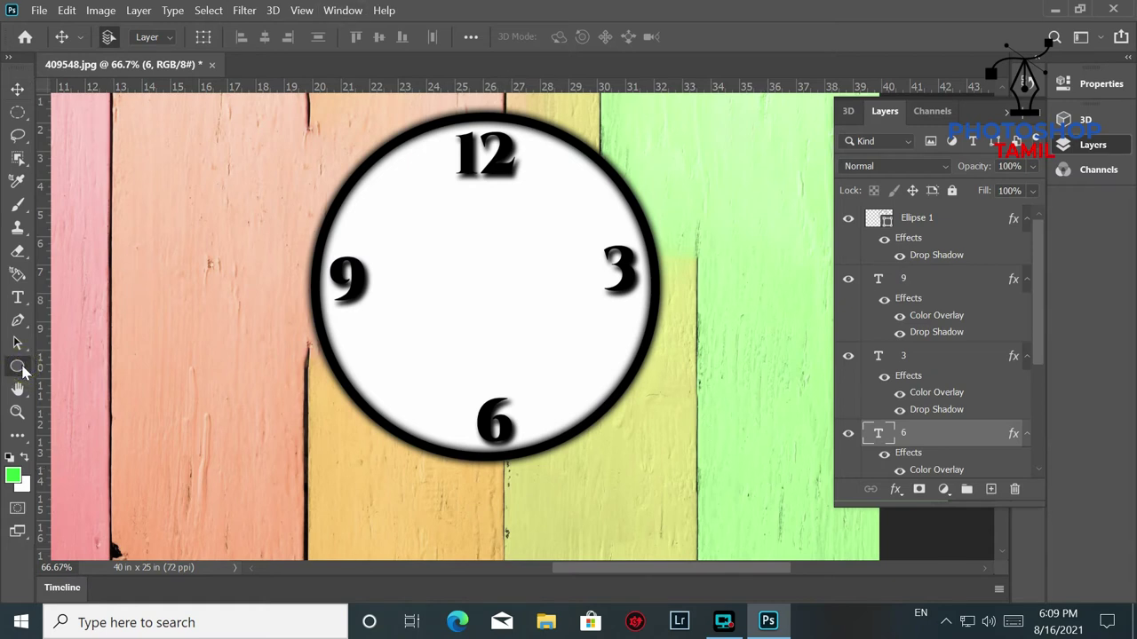
Set the Ellipse tool's shape fill to black.
click(198, 36)
click(234, 133)
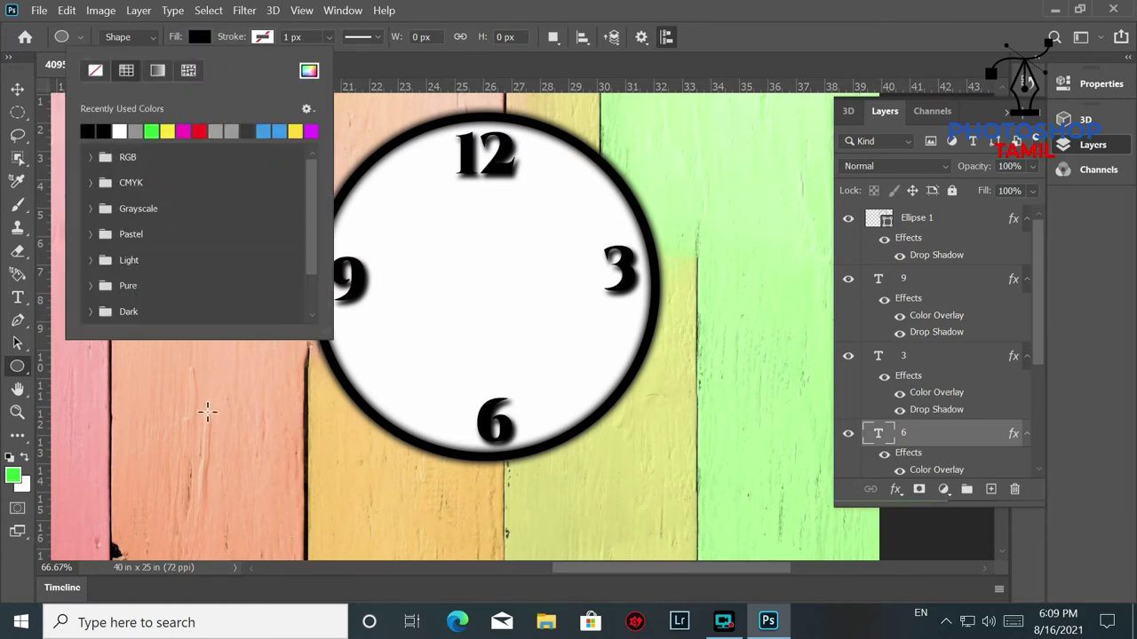
key(Return)
click(167, 409)
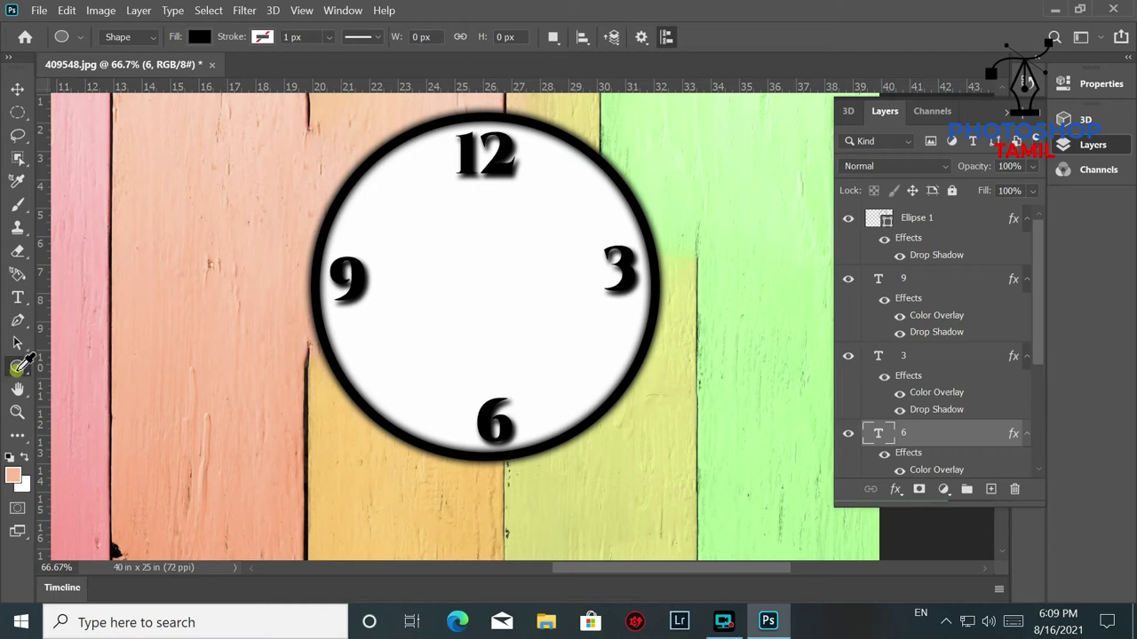
click(199, 36)
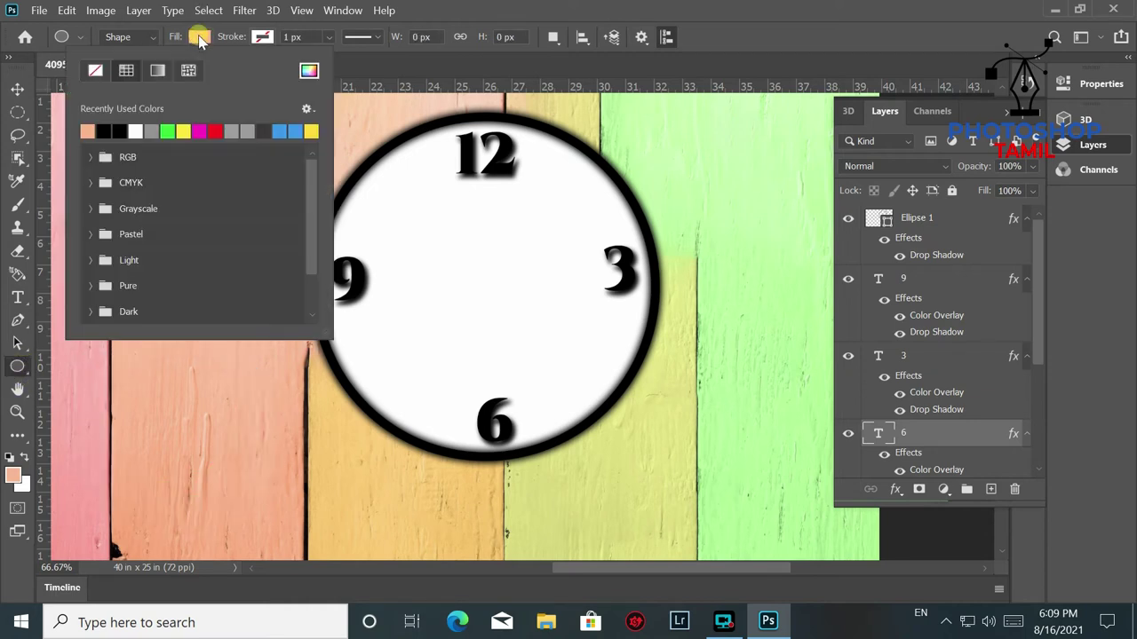
click(107, 131)
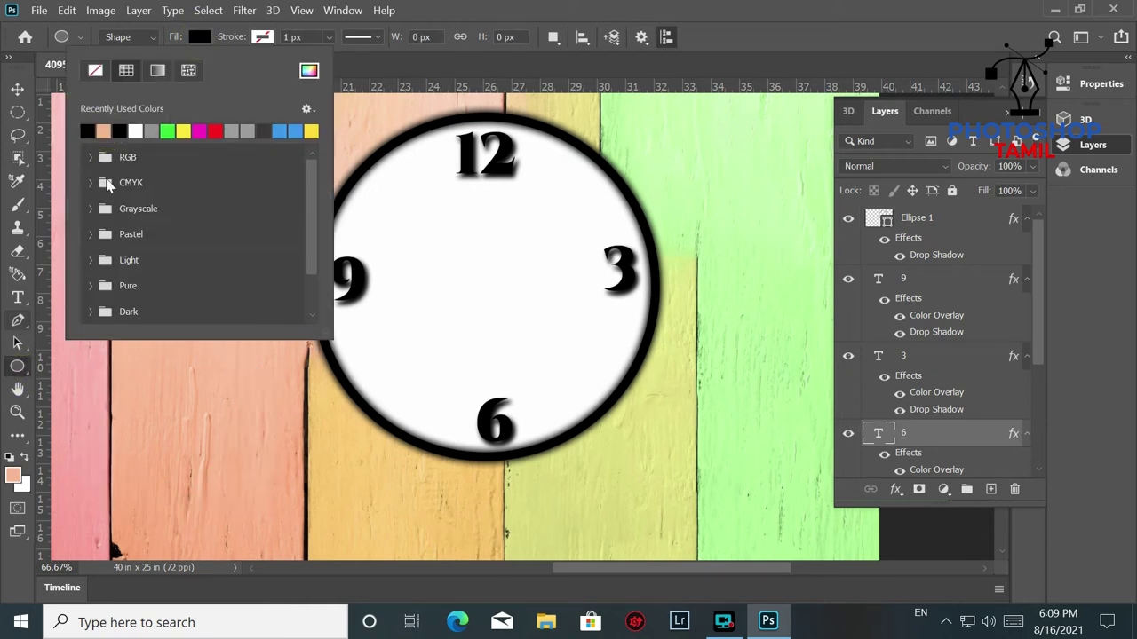
click(130, 401)
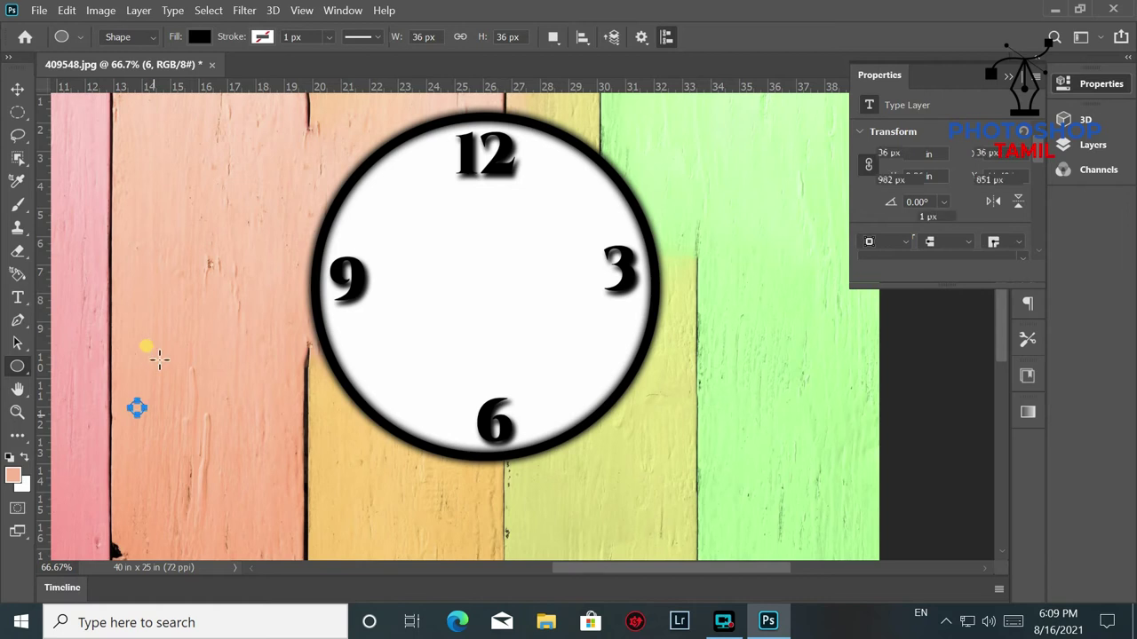
Create a 36 × 36 px black circle on the wooden boards left of the clock.
click(137, 407)
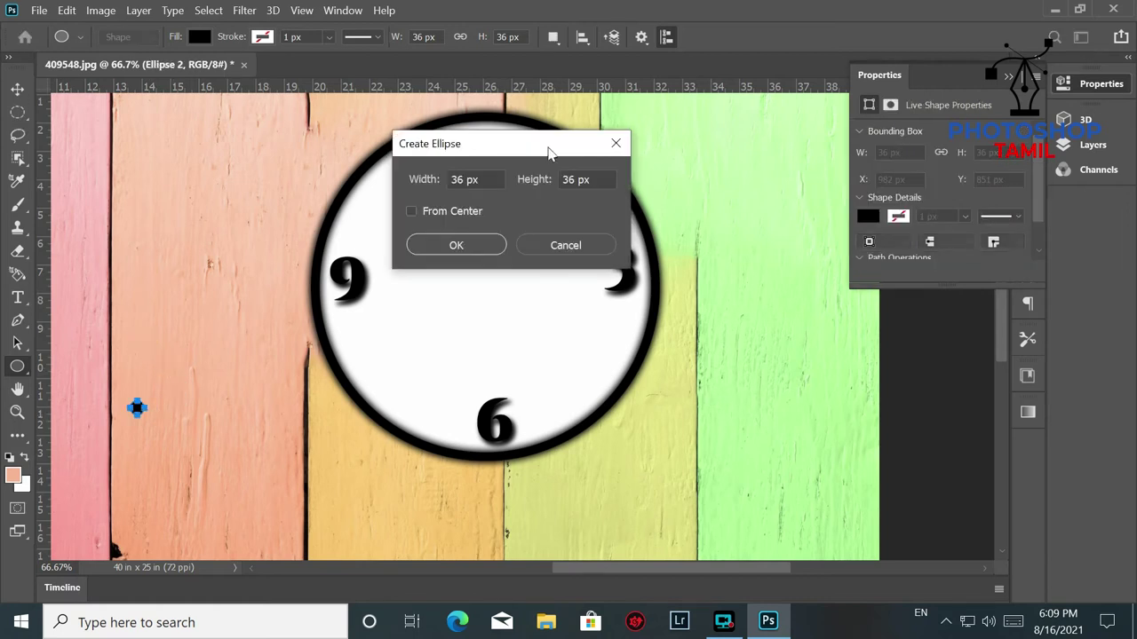
click(615, 143)
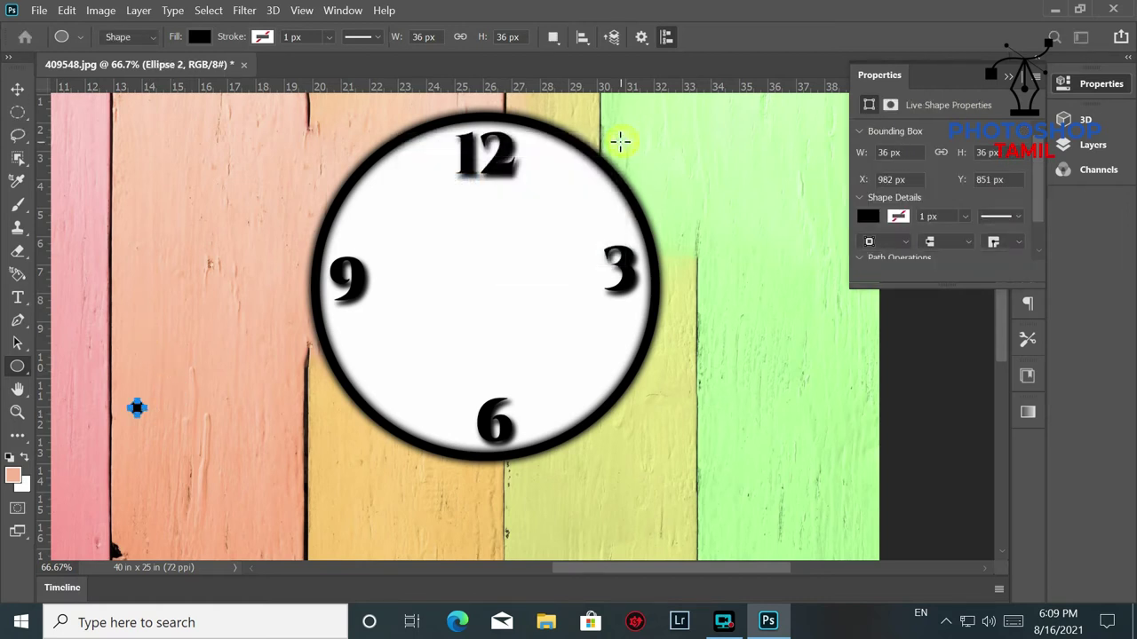
click(17, 89)
click(135, 408)
Centre the black dot on the clock face and drag R.gif's clock hands into the clock image.
drag(135, 407, 487, 280)
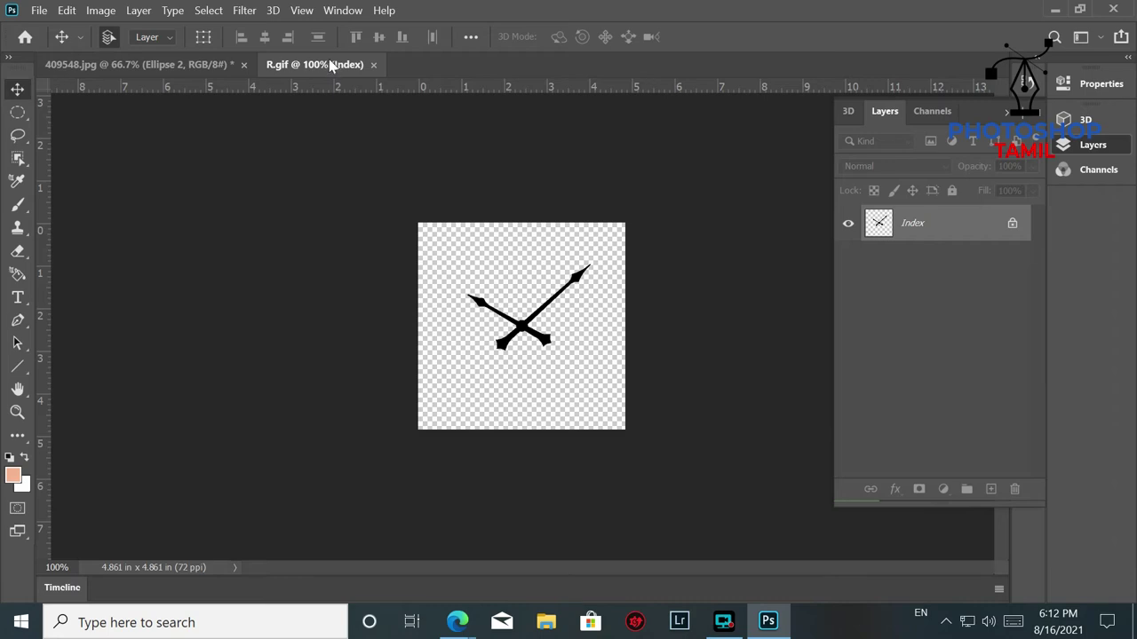
drag(330, 64, 417, 187)
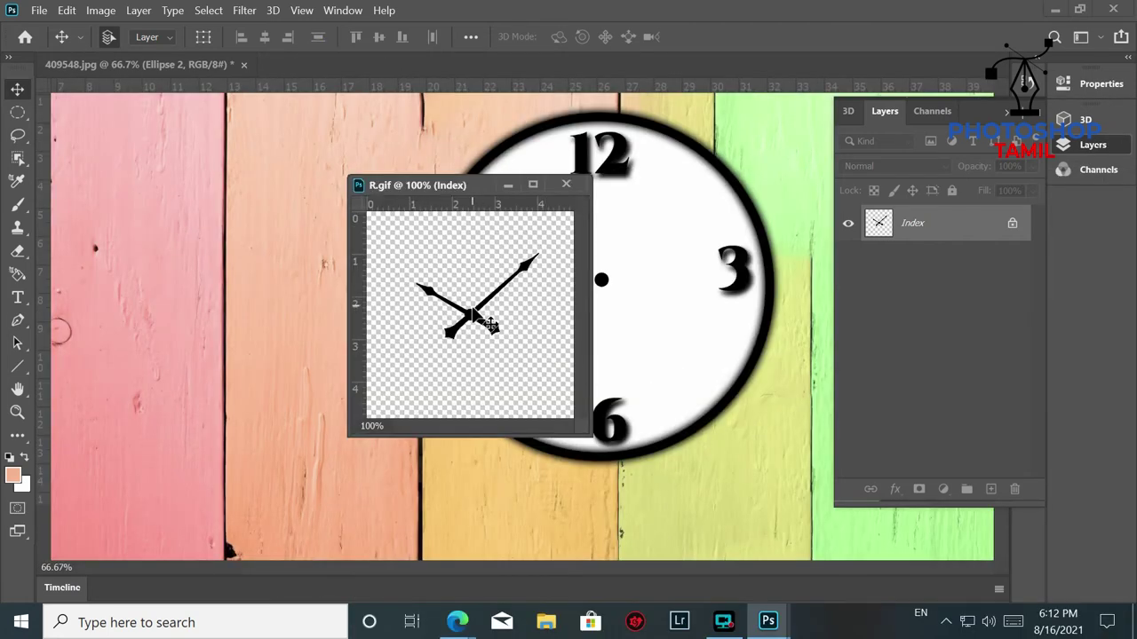
drag(538, 285, 648, 244)
drag(486, 191, 240, 223)
drag(221, 346, 609, 275)
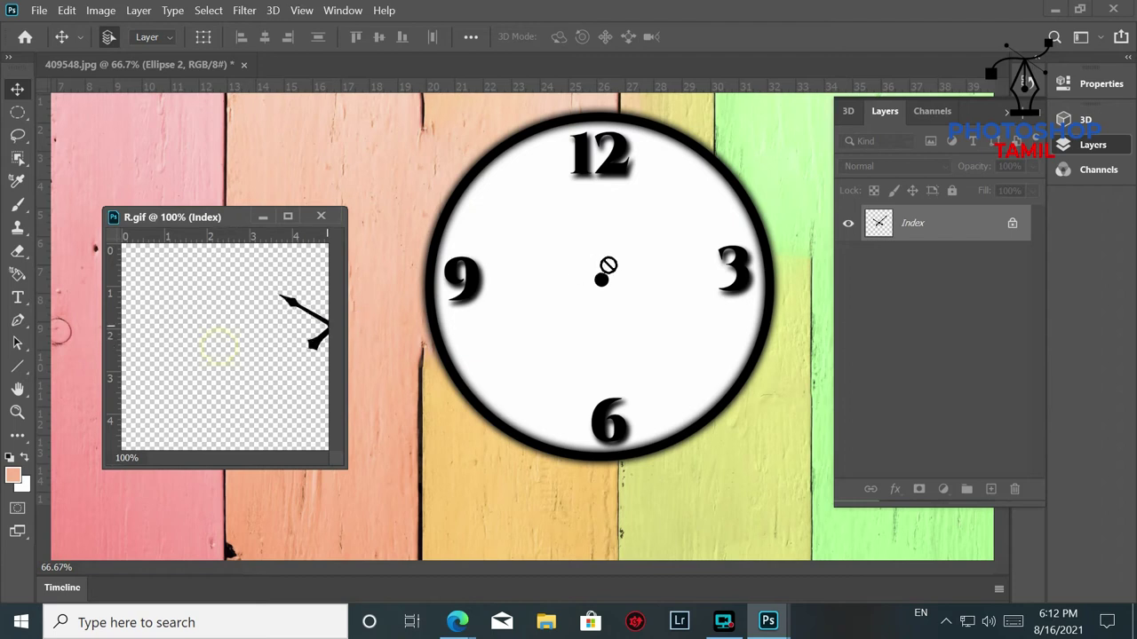
drag(271, 351, 305, 350)
Delete the hands from R.gif and close it without saving.
key(Delete)
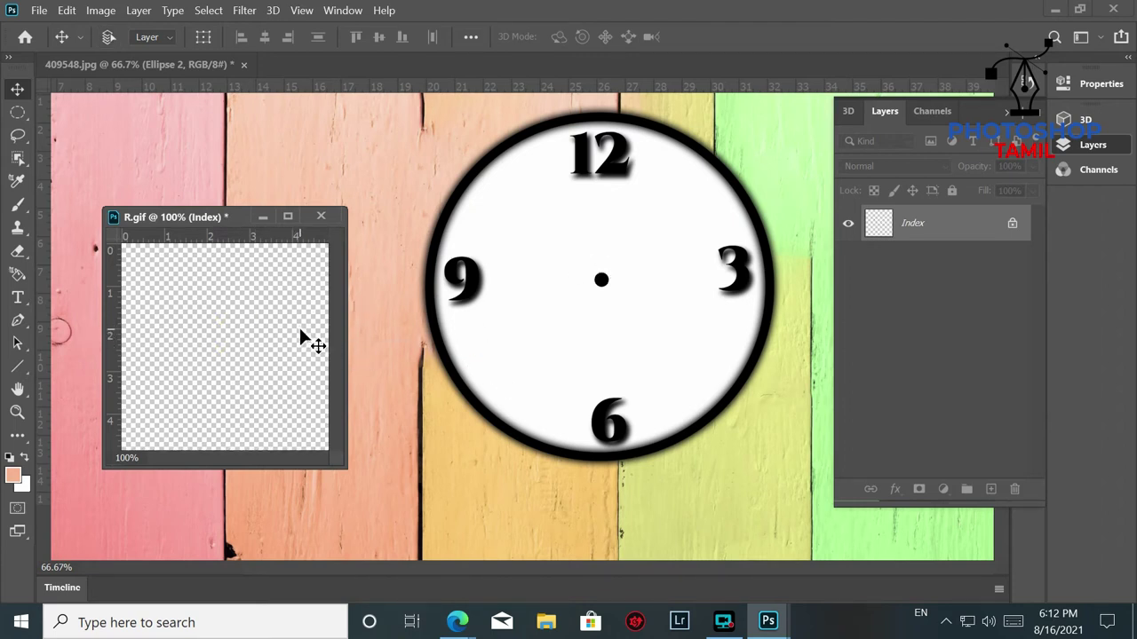
key(ctrl+w)
click(620, 257)
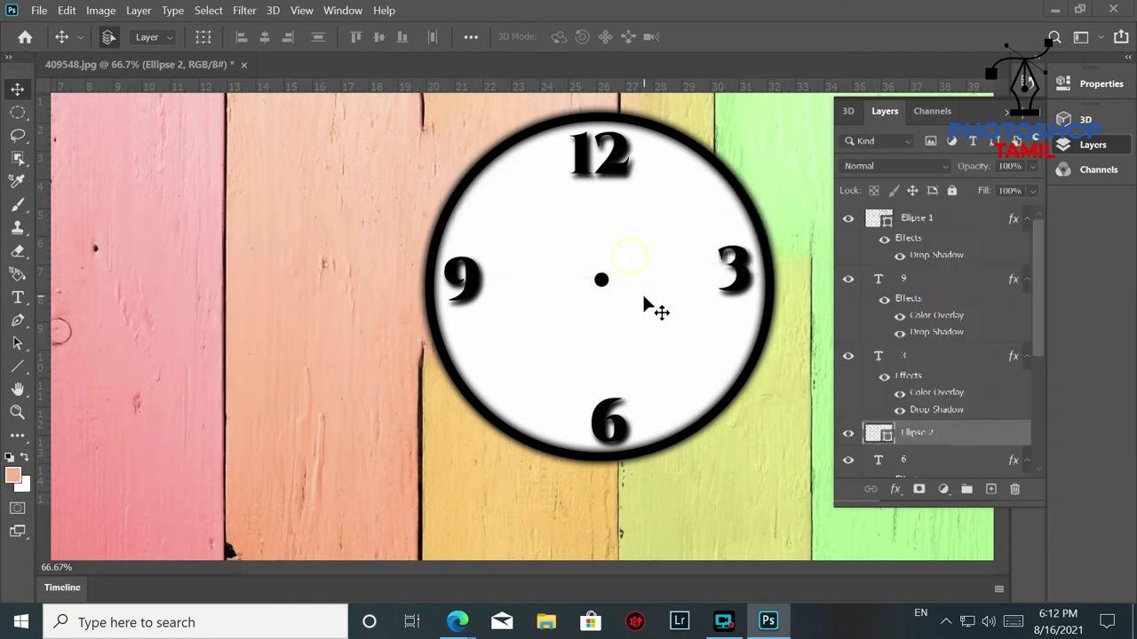
Centre the Layer 2 clock hands on the hub and scale them to about 204%.
drag(536, 358, 602, 282)
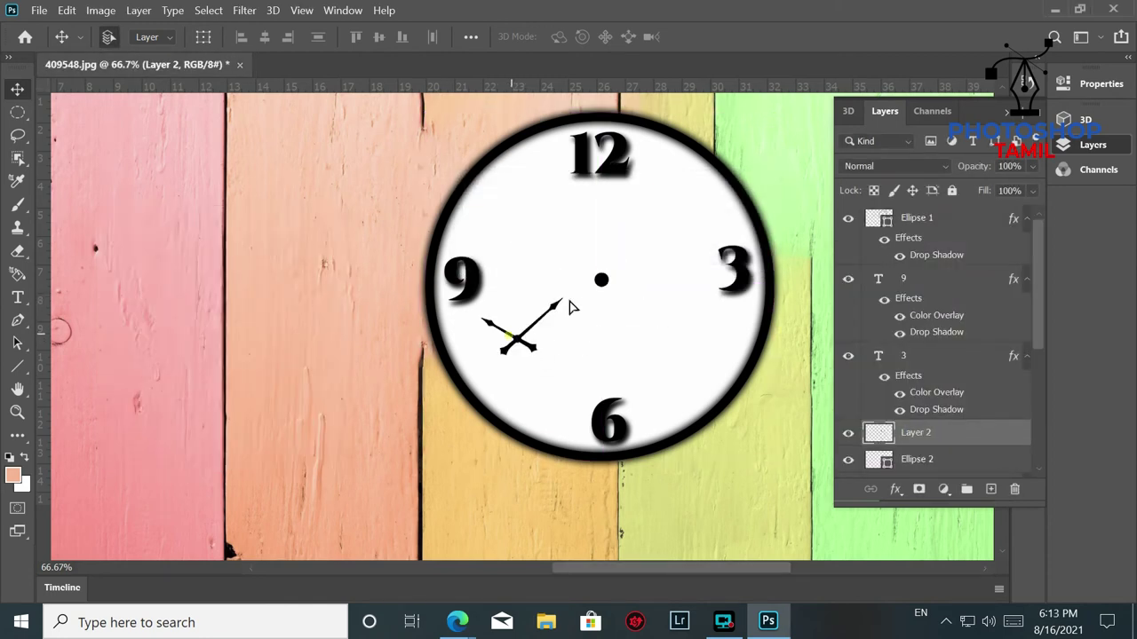
key(ctrl+t)
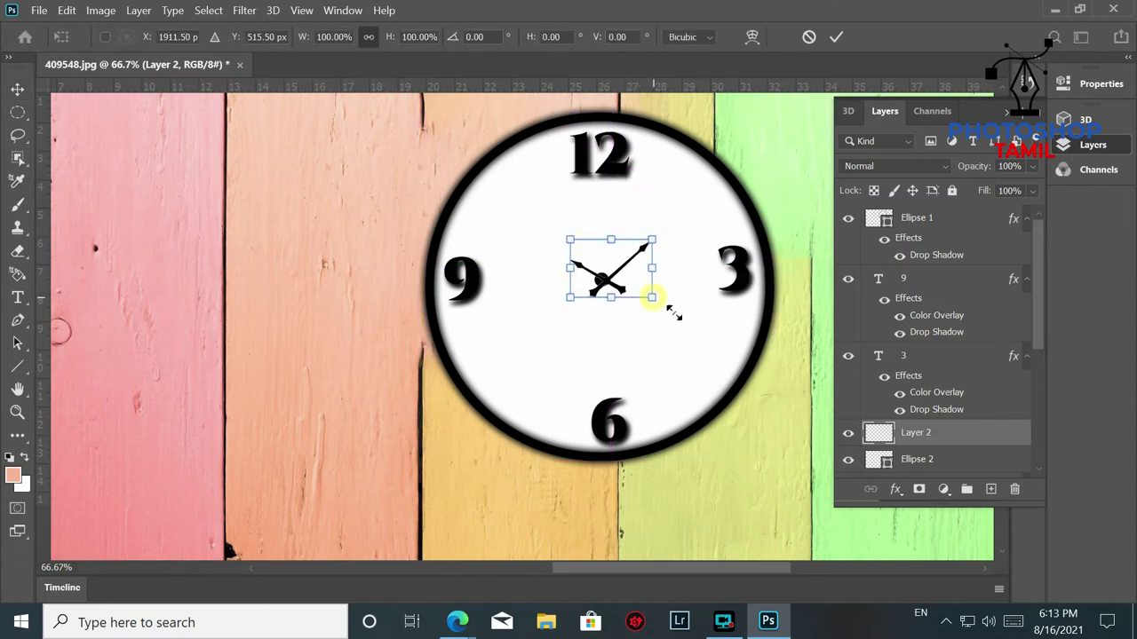
drag(653, 298, 692, 328)
mouse_move(608, 294)
mouse_down()
mouse_move(616, 288)
mouse_move(610, 302)
mouse_up()
key(Return)
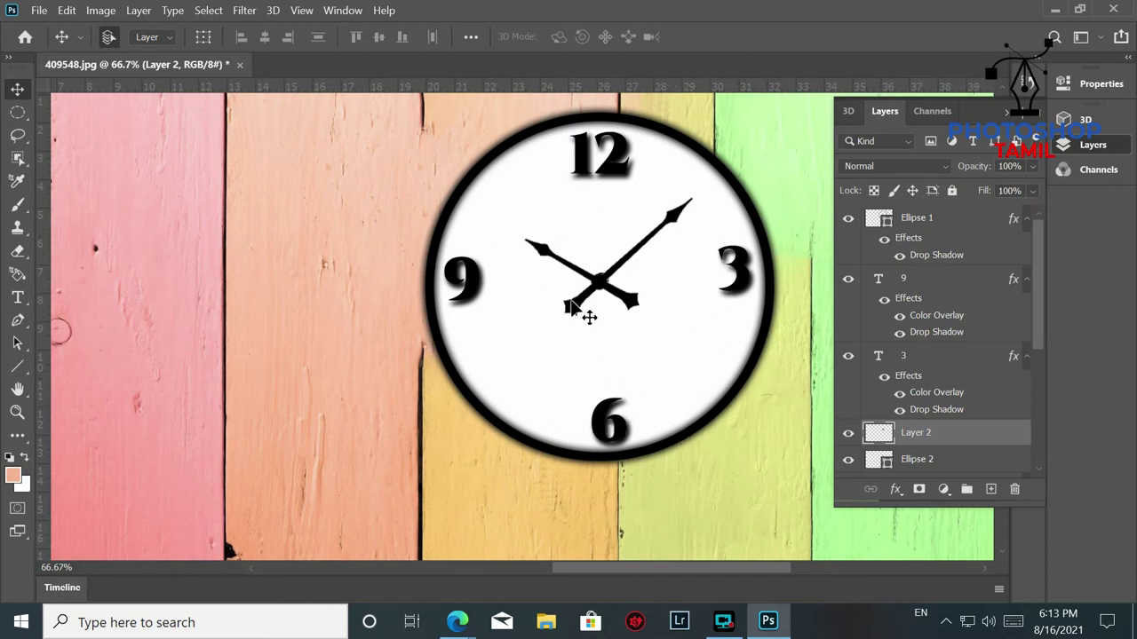
Cut the red second hand from secondHand.png and paste it into the clock, closing secondHand.png unsaved.
key(ctrl+o)
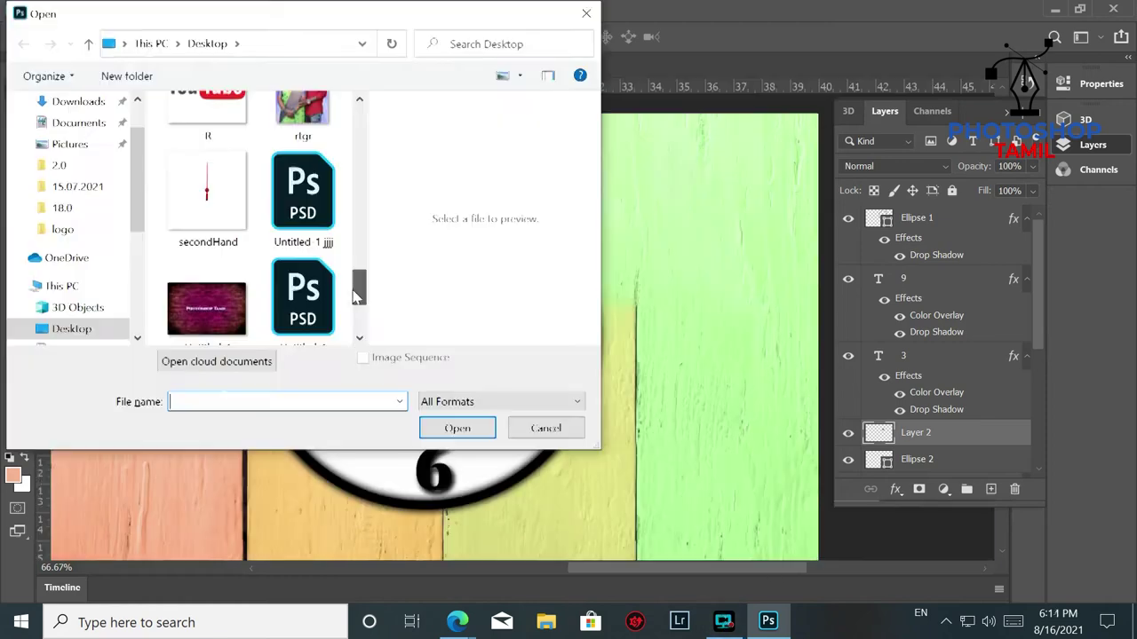
click(208, 196)
click(458, 429)
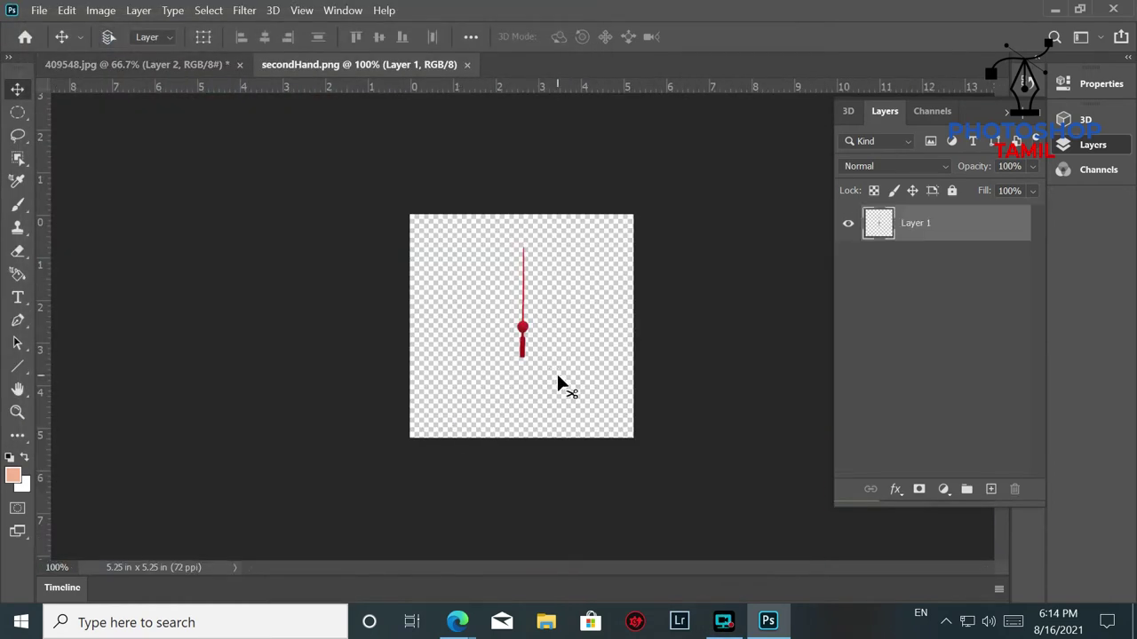
key(ctrl+a)
key(ctrl+x)
key(ctrl+w)
click(636, 257)
key(ctrl+v)
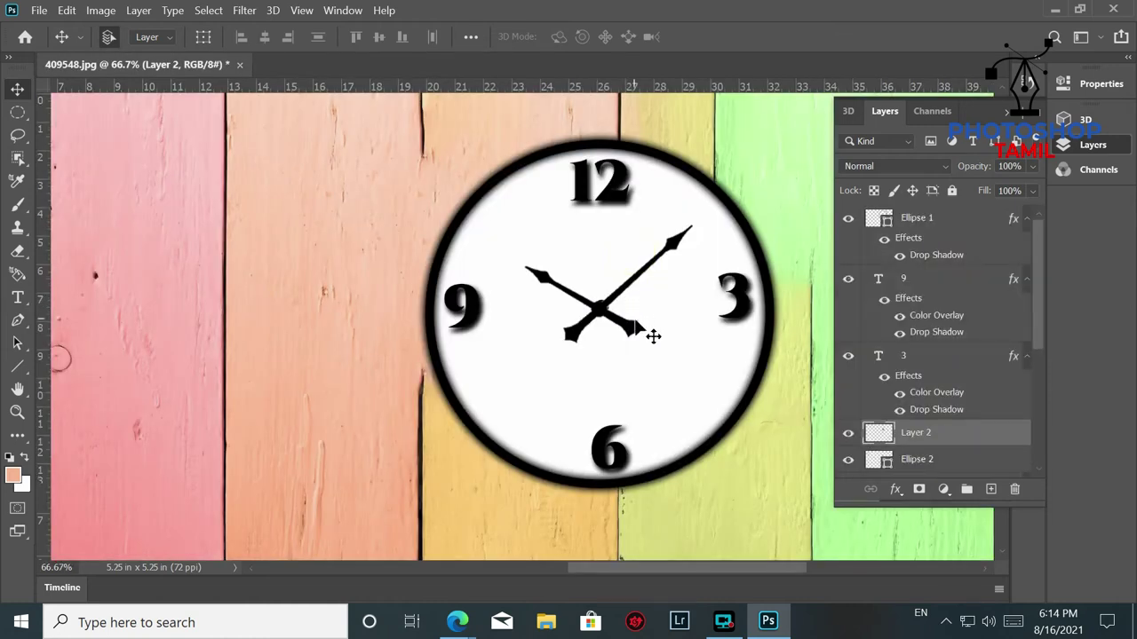
Centre the red second hand on the hub and enlarge it to about 224%.
drag(520, 351, 619, 328)
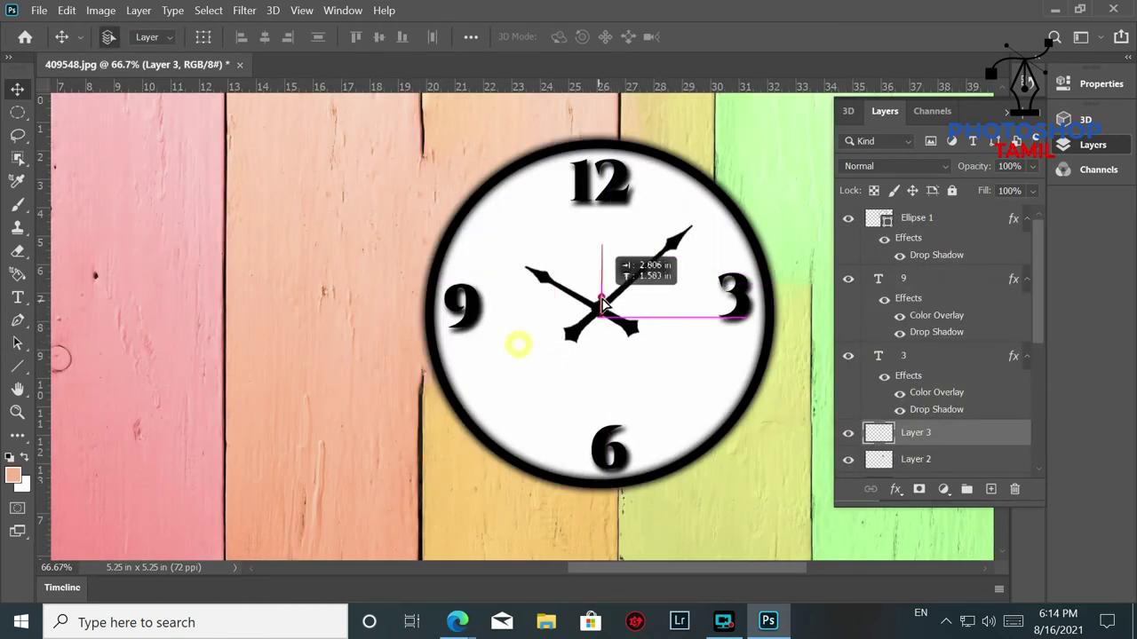
key(ctrl+t)
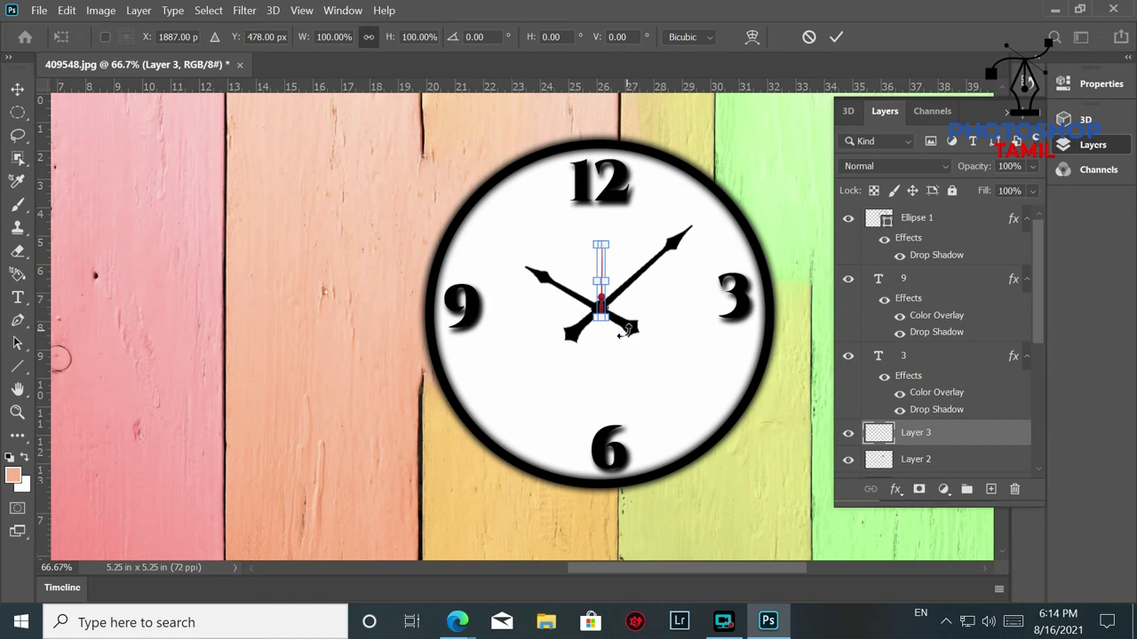
drag(627, 335, 643, 367)
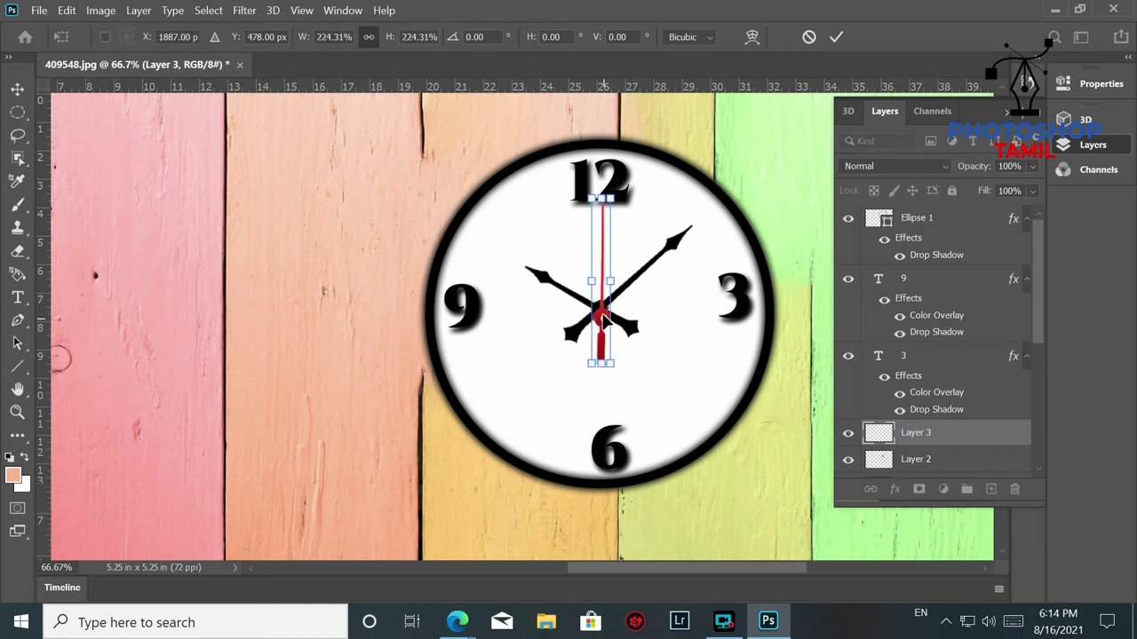
drag(603, 317, 604, 309)
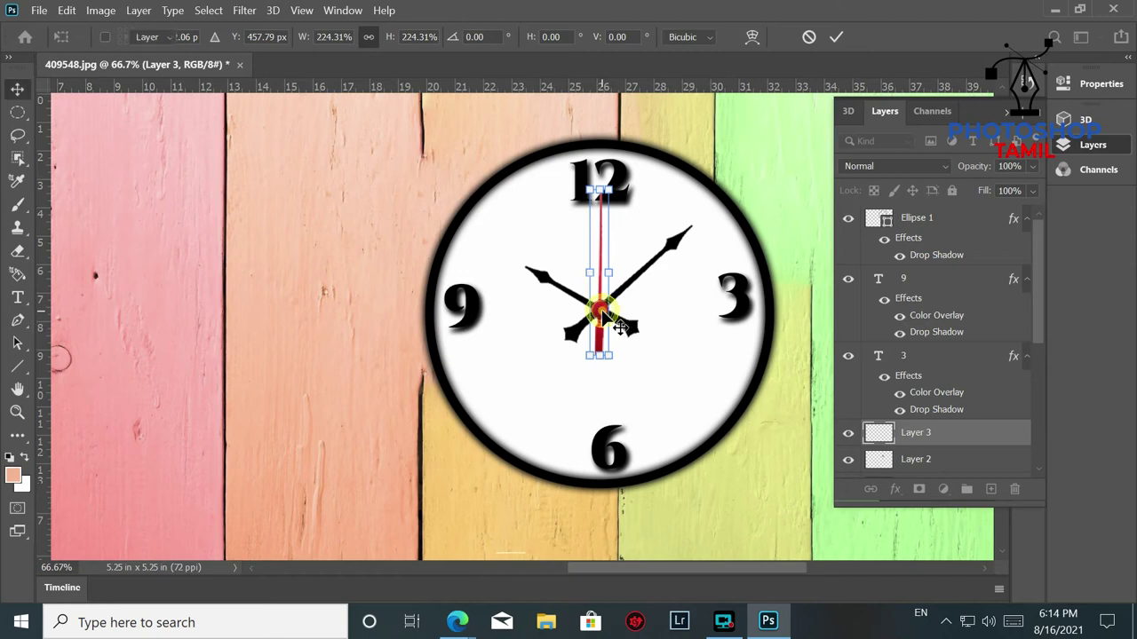
key(Return)
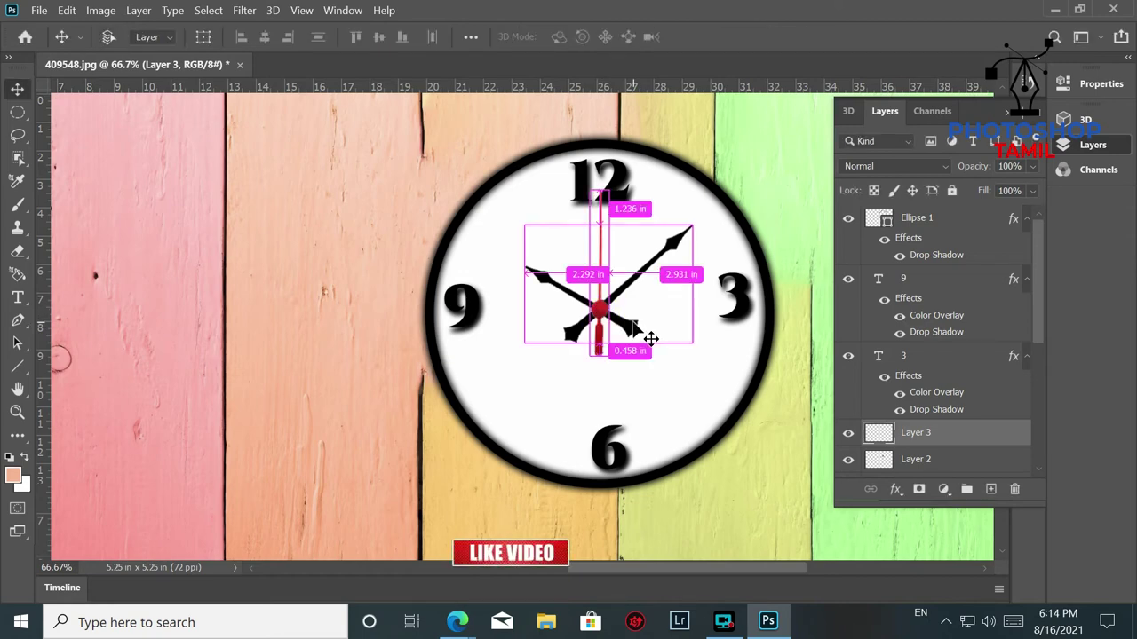
key(ctrl+minus)
key(ctrl+plus)
key(ctrl+plus)
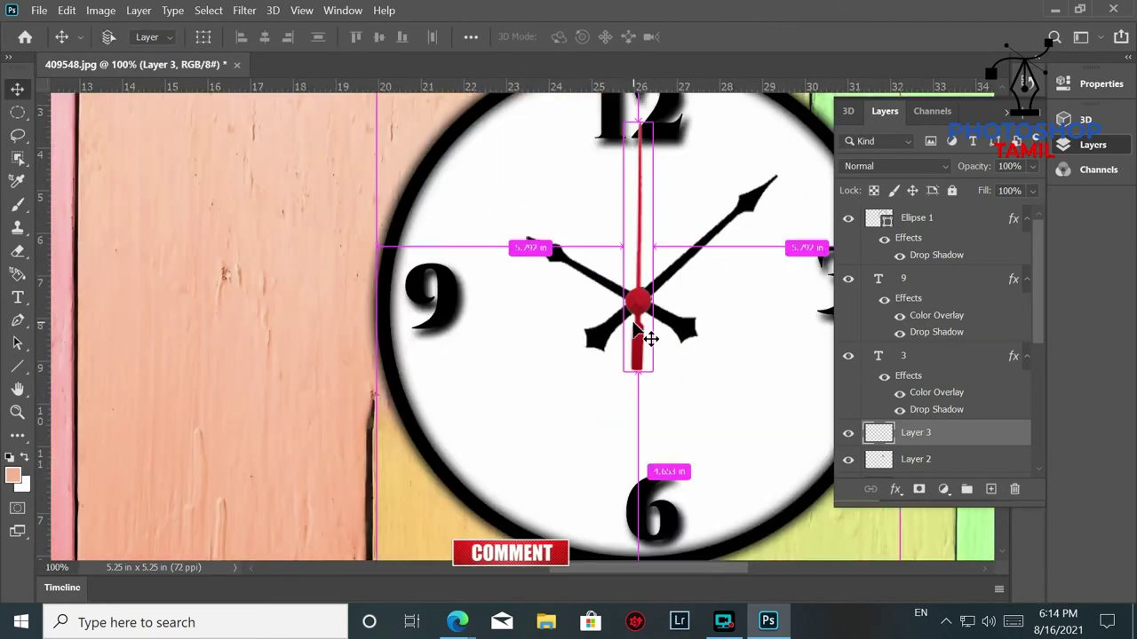
drag(629, 206, 553, 350)
Shrink the black clock hands on Layer 2 slightly.
right_click(611, 410)
click(634, 428)
key(ctrl+t)
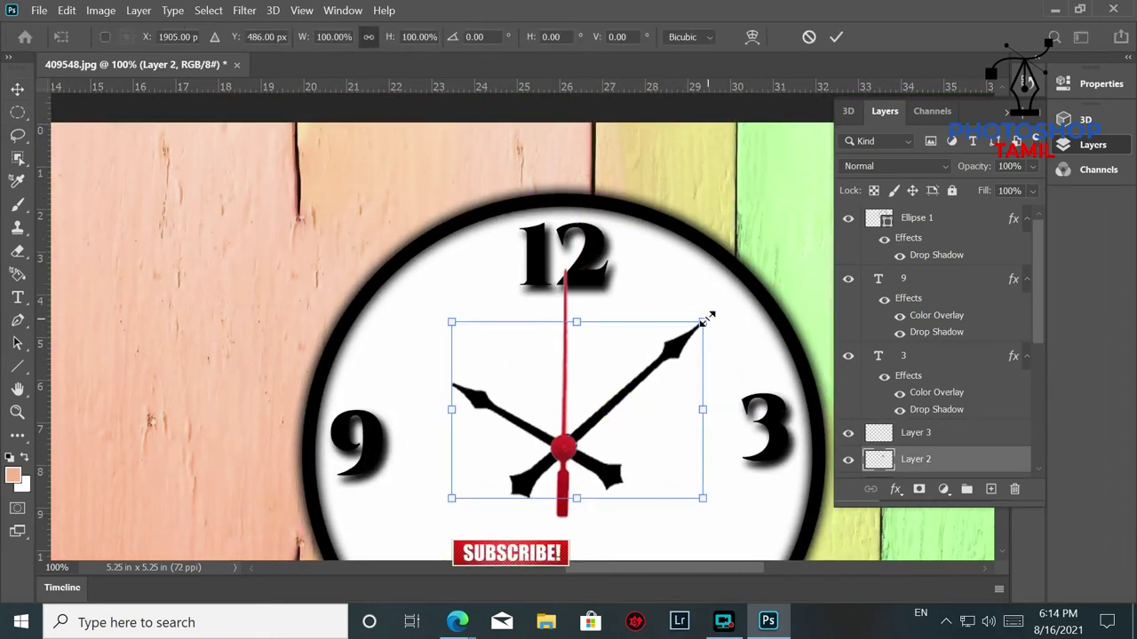
drag(706, 318, 698, 302)
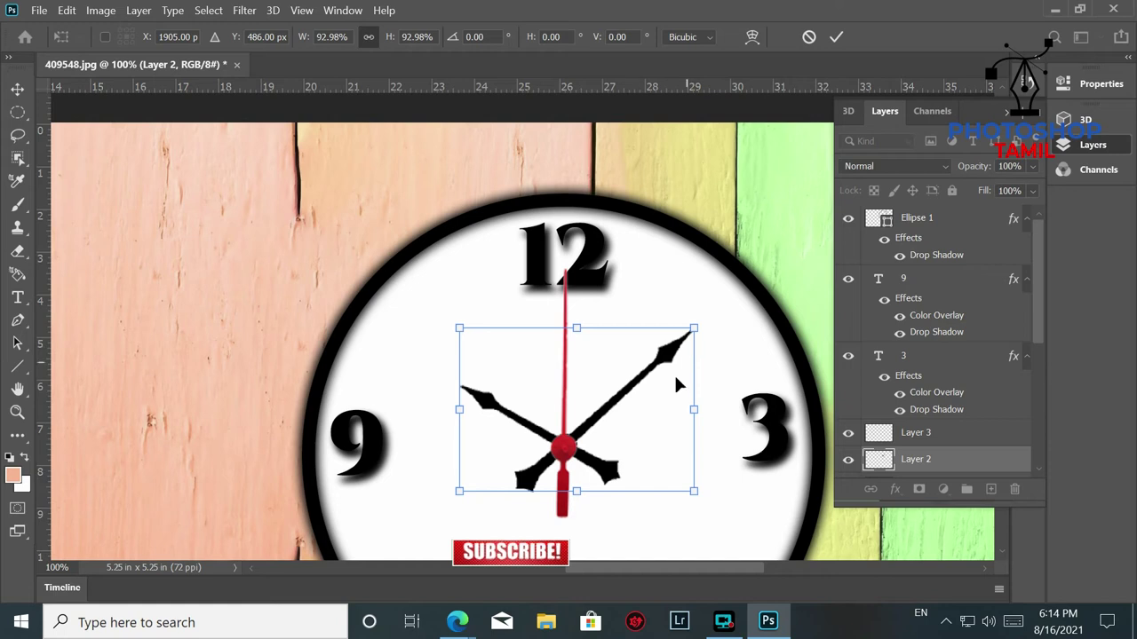
key(Return)
Shorten the red second hand to about 86%, upright at 12 over the hub.
right_click(565, 451)
click(573, 457)
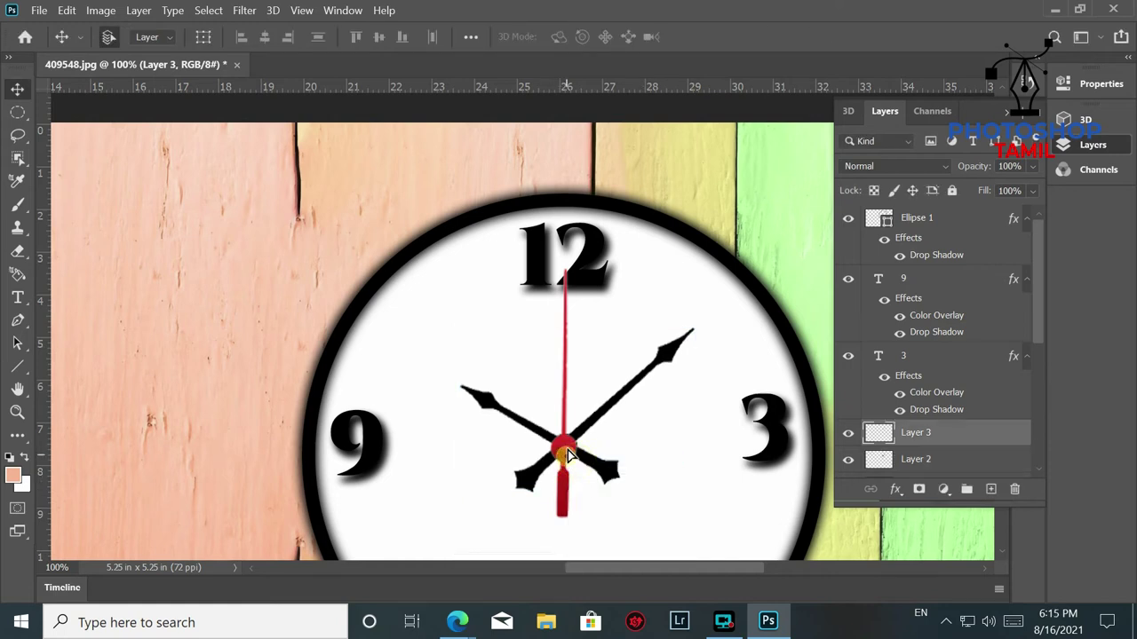
drag(569, 474, 570, 453)
key(ctrl+t)
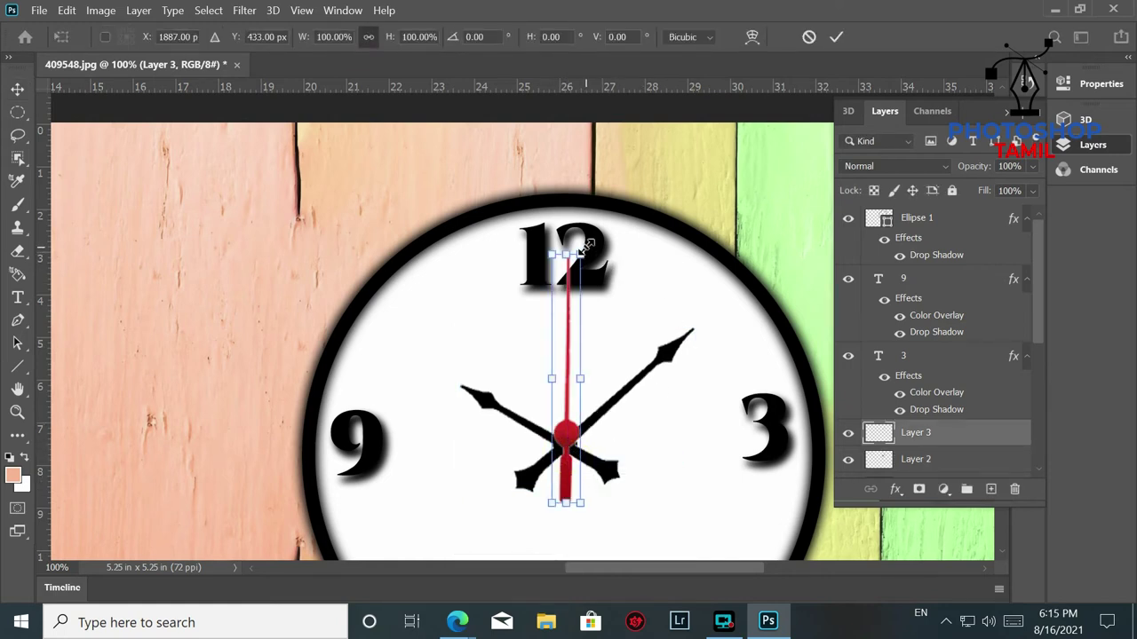
drag(582, 253, 578, 272)
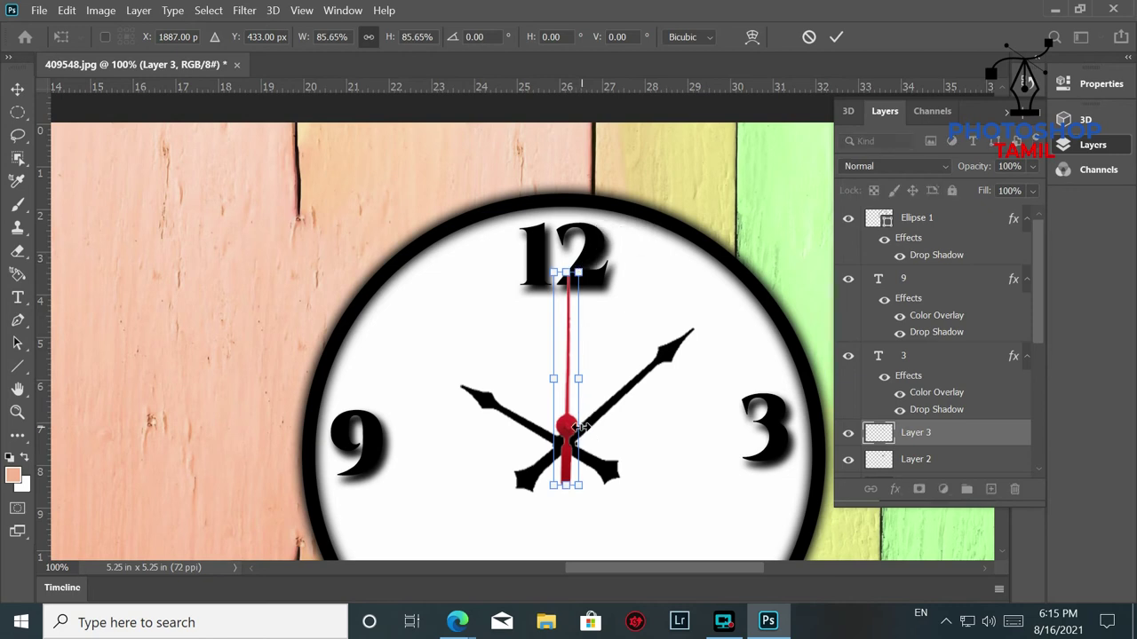
drag(571, 434, 571, 437)
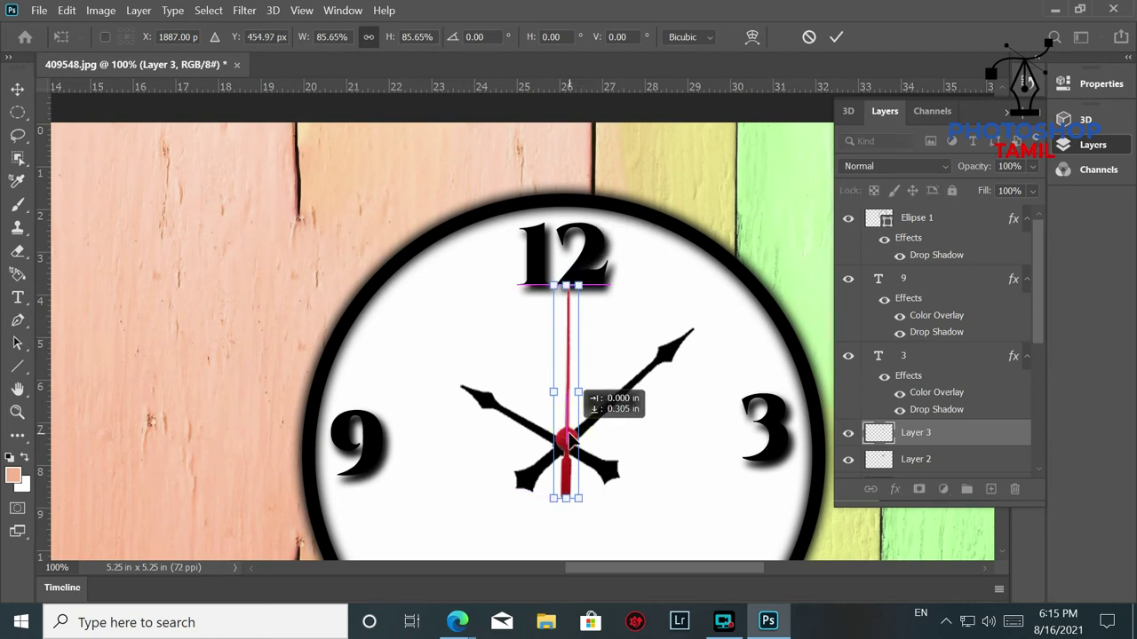
drag(675, 388, 673, 378)
drag(575, 442, 574, 447)
drag(667, 412, 667, 418)
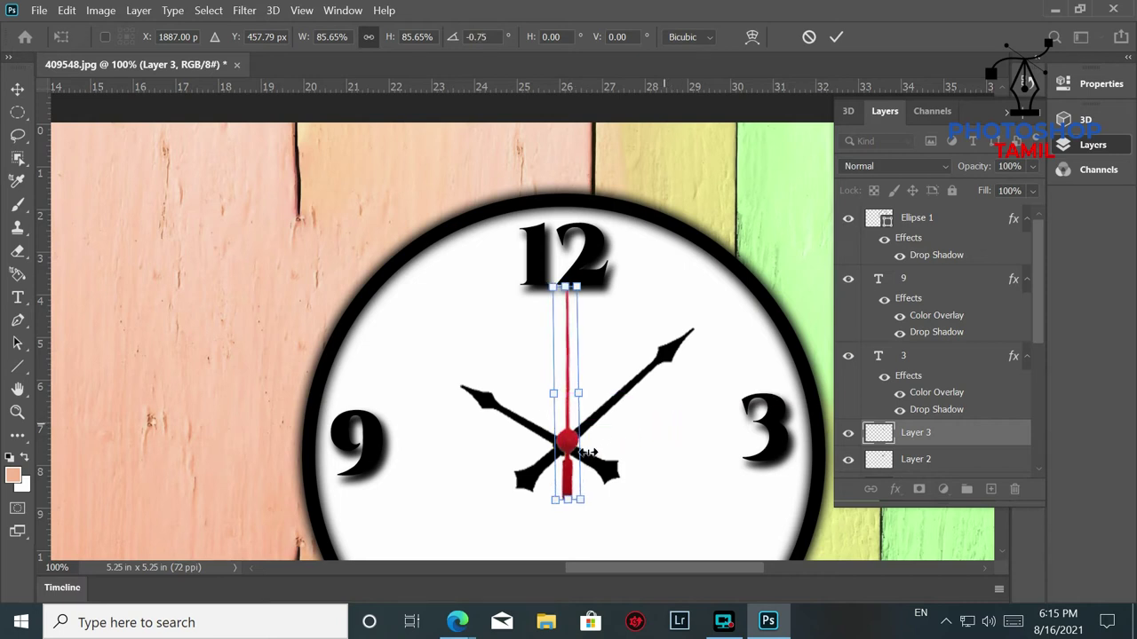
drag(570, 441, 567, 448)
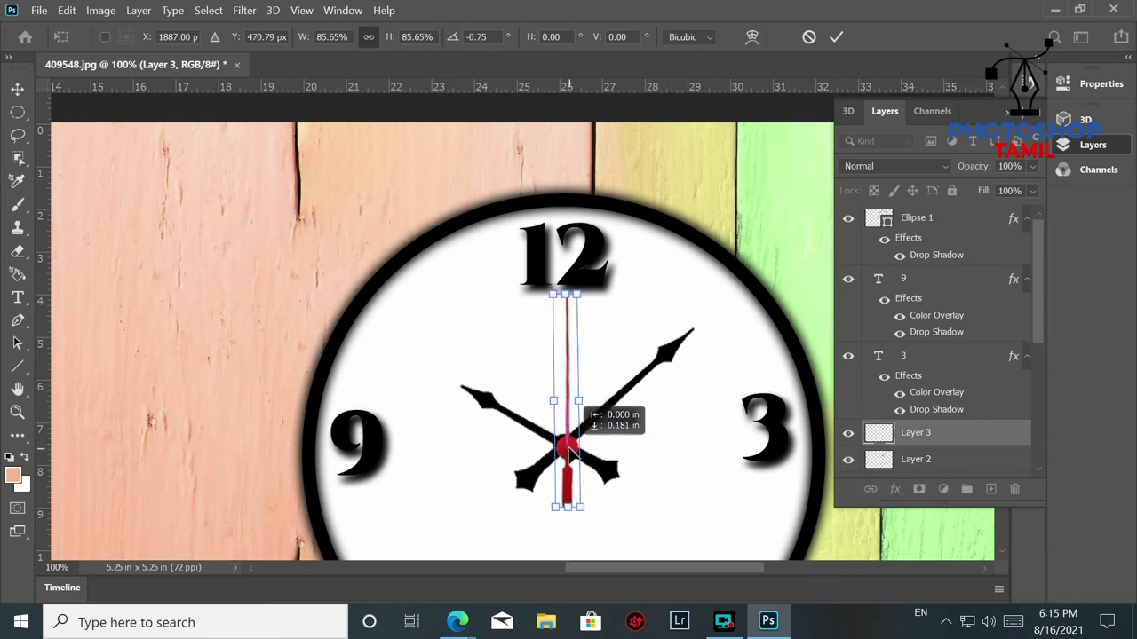
key(Return)
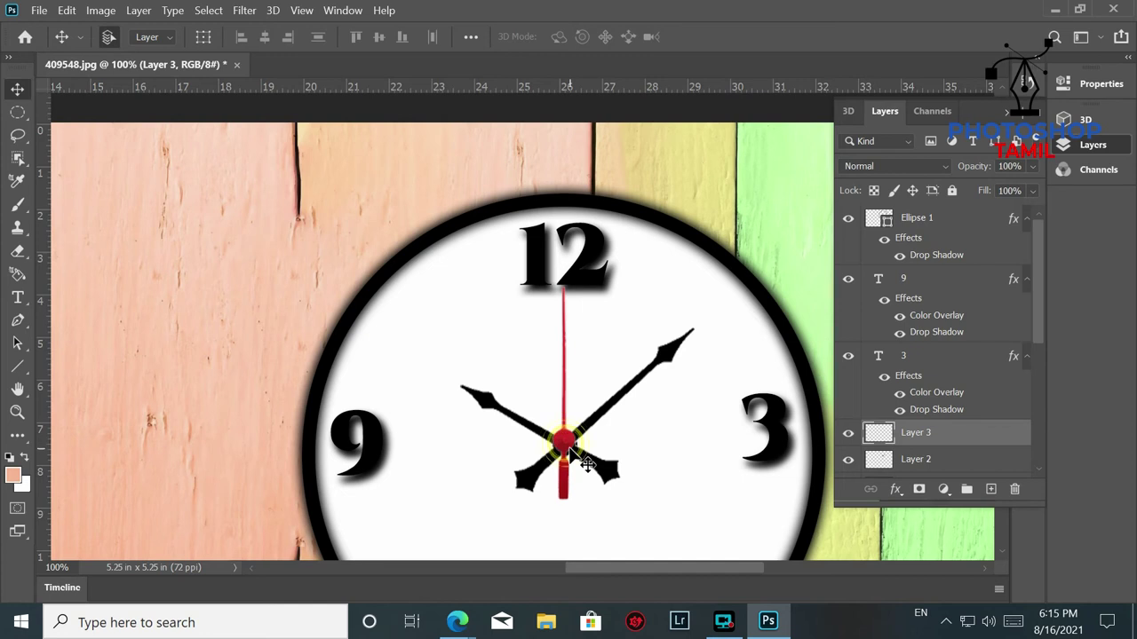
Shrink the second hand to about 95% and re-centre it on the hub.
key(ctrl+t)
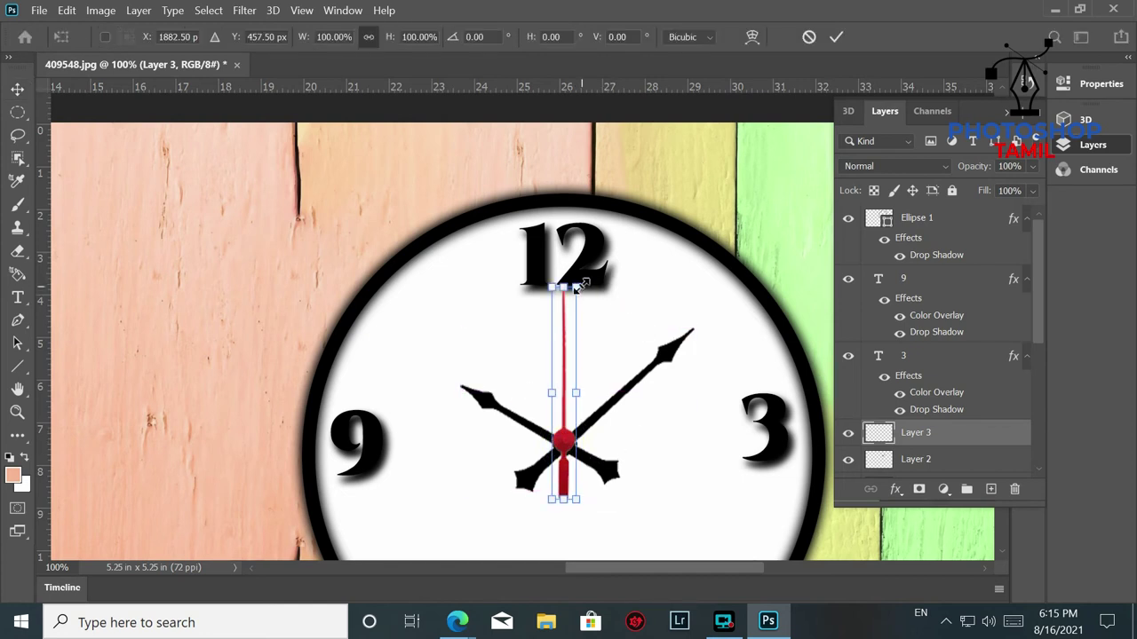
drag(579, 286, 577, 293)
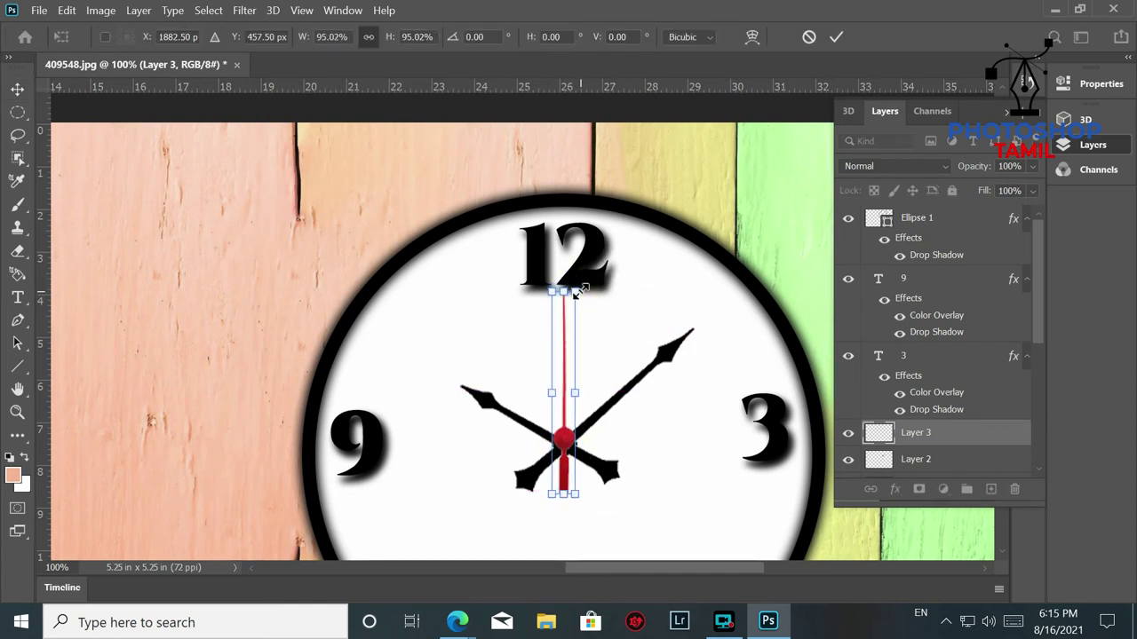
key(Return)
drag(563, 451, 562, 449)
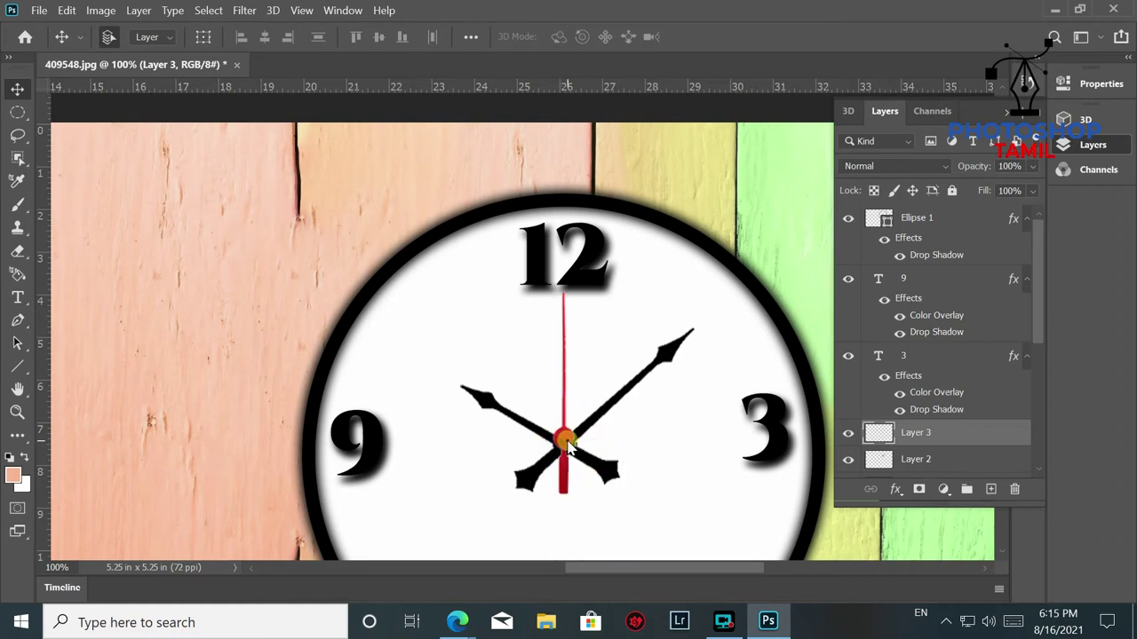
right_click(562, 441)
click(573, 440)
drag(563, 444, 570, 452)
Nudge Layer 3 into place, then duplicate it in 30° rotated copies through Layer 3 copy 11.
key(Left)
key(Left)
key(Left)
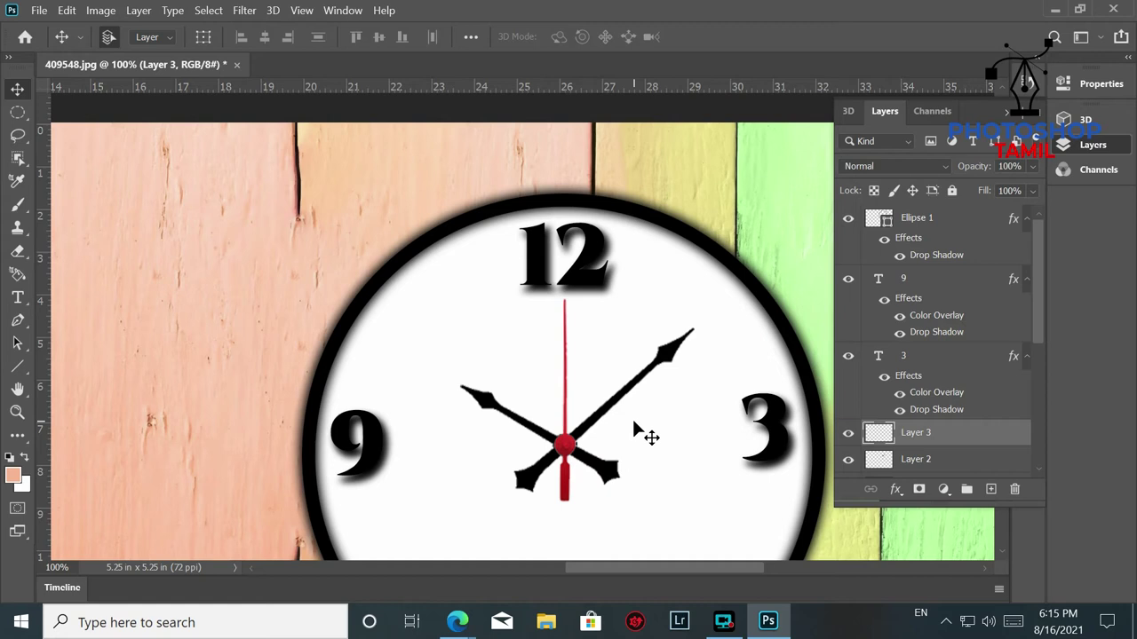
key(Right)
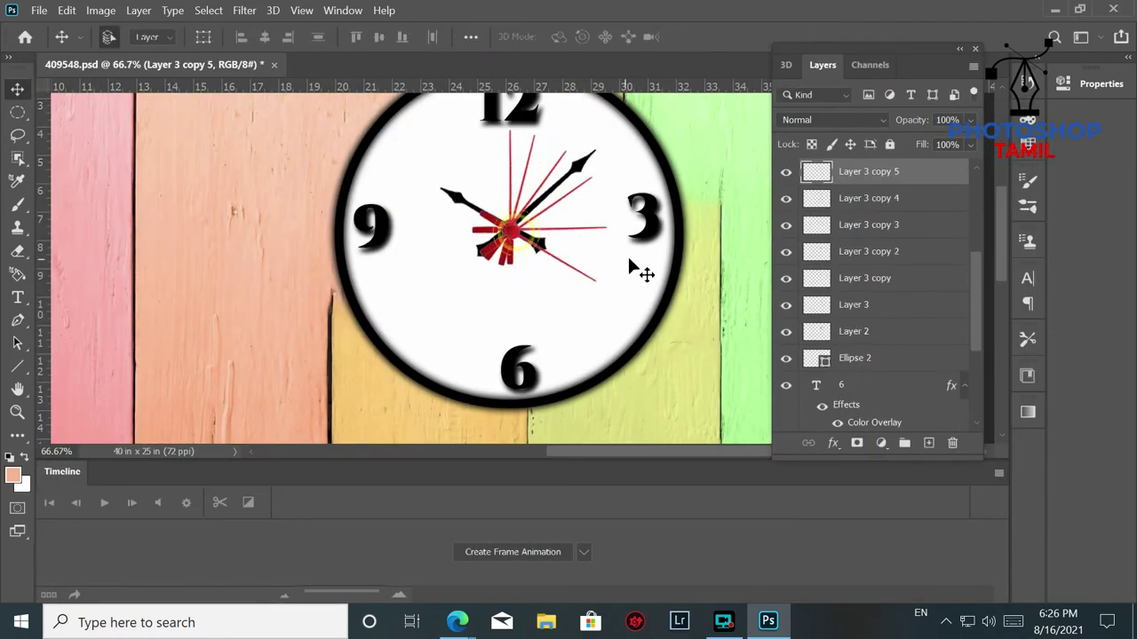
key(ctrl+alt+shift+t)
key(ctrl+alt+shift+t)
key(ctrl+alt+shift+t)
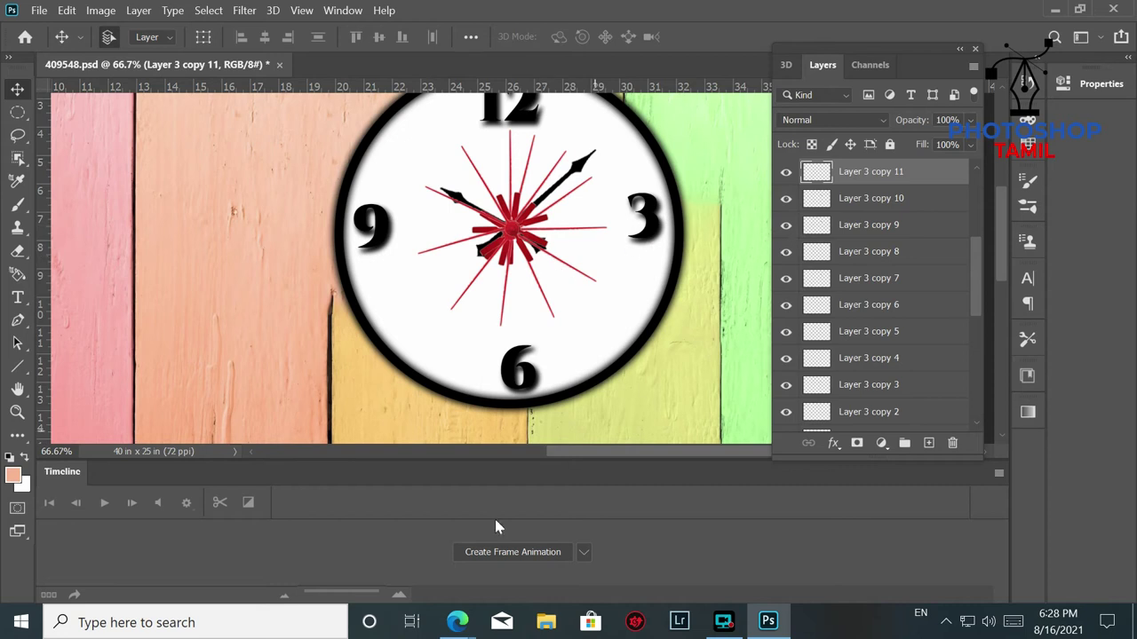
Create the first Timeline animation frame, keeping the black hands and original red hand visible.
click(528, 553)
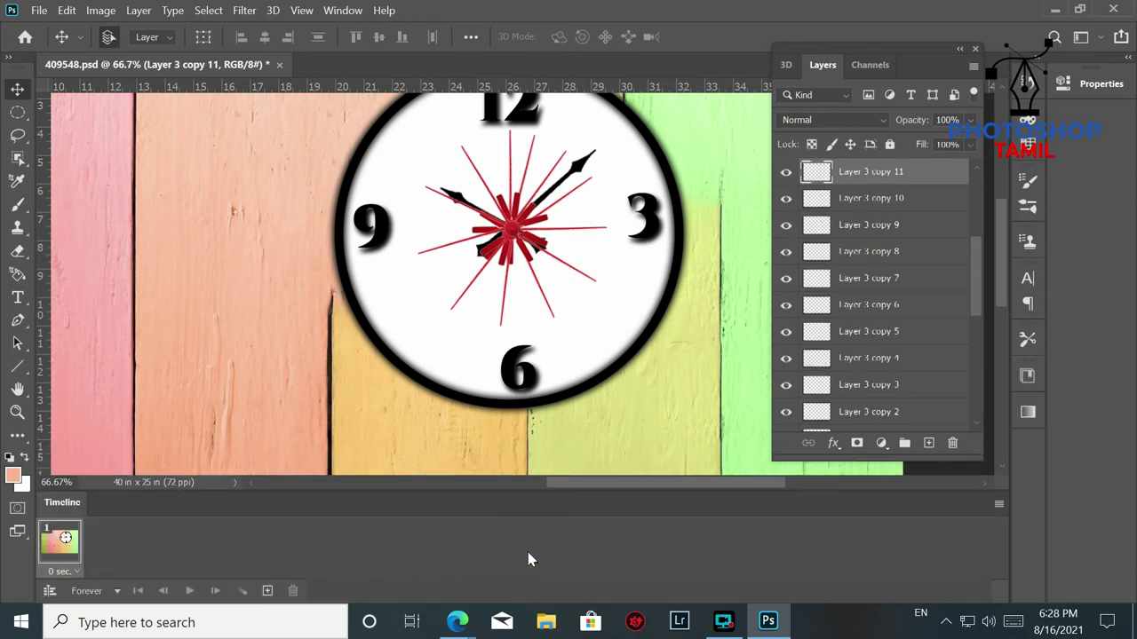
click(786, 196)
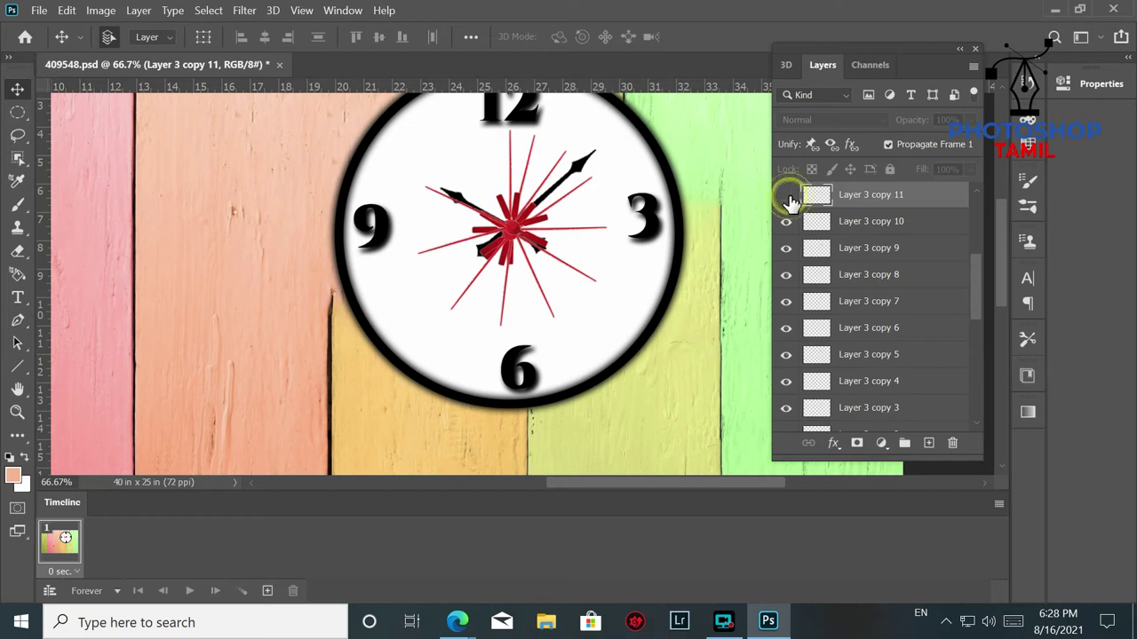
click(786, 196)
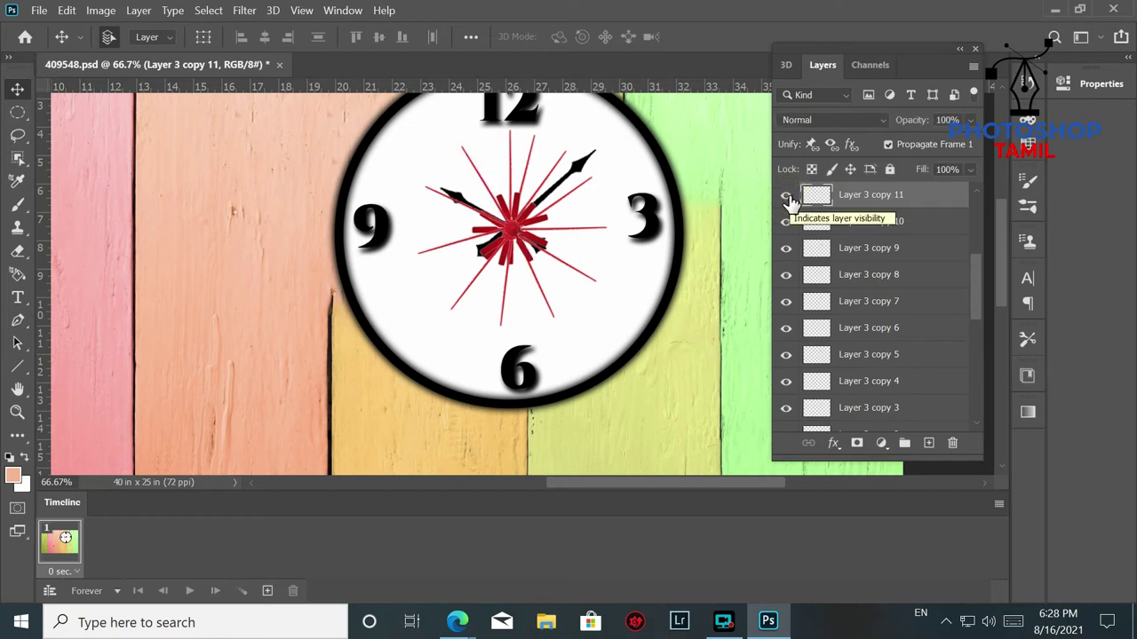
scroll(799, 231, down, 5)
scroll(804, 245, up, 5)
click(786, 194)
scroll(803, 258, down, 5)
scroll(819, 318, up, 2)
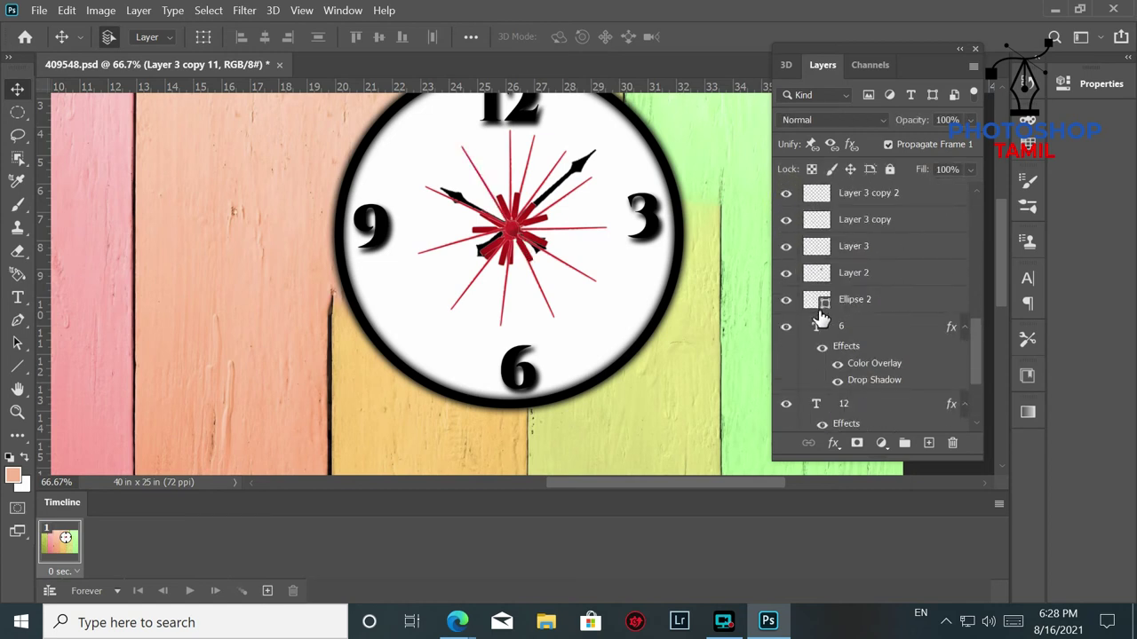
click(786, 274)
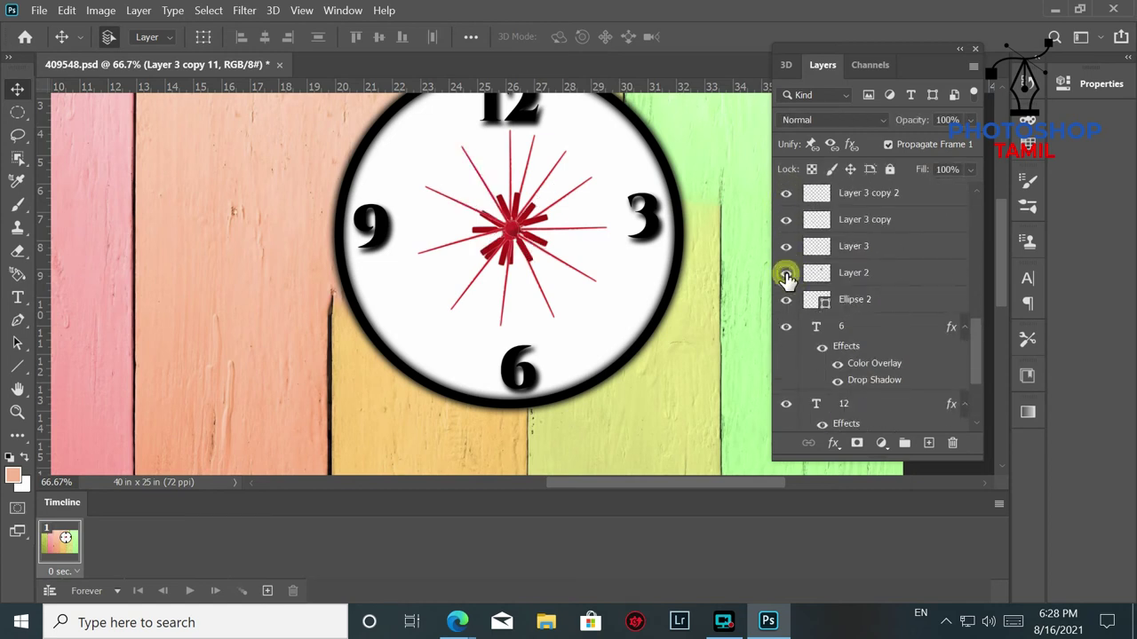
click(787, 276)
click(787, 275)
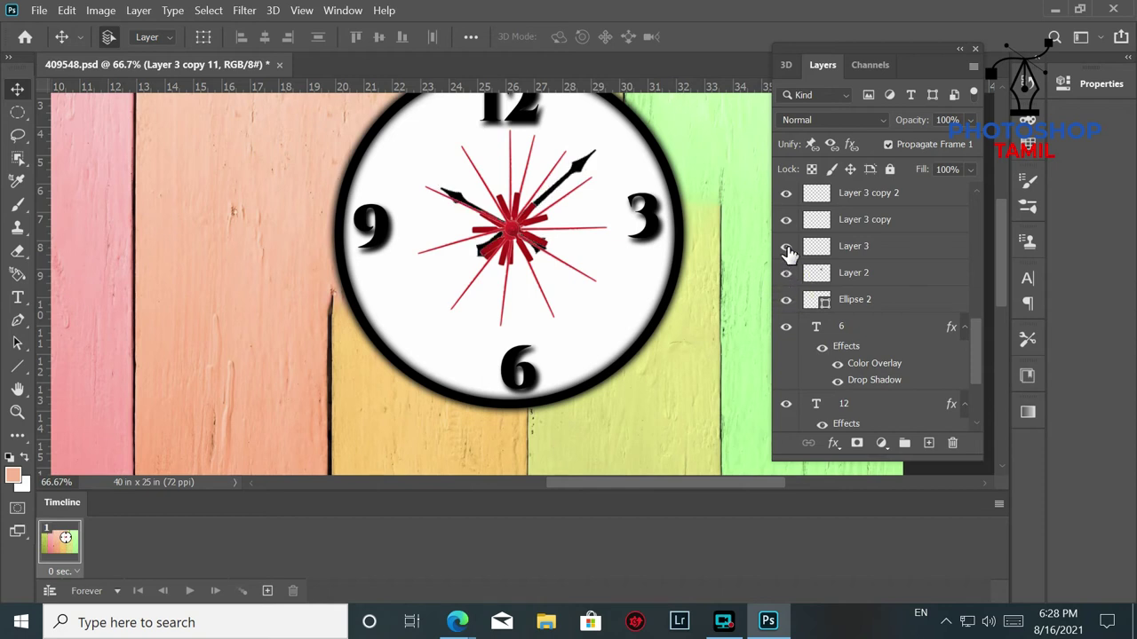
click(787, 247)
Hide Layer 3 copy through Layer 3 copy 11, leaving only the red hand at 12.
click(787, 219)
click(786, 193)
scroll(793, 206, up, 2)
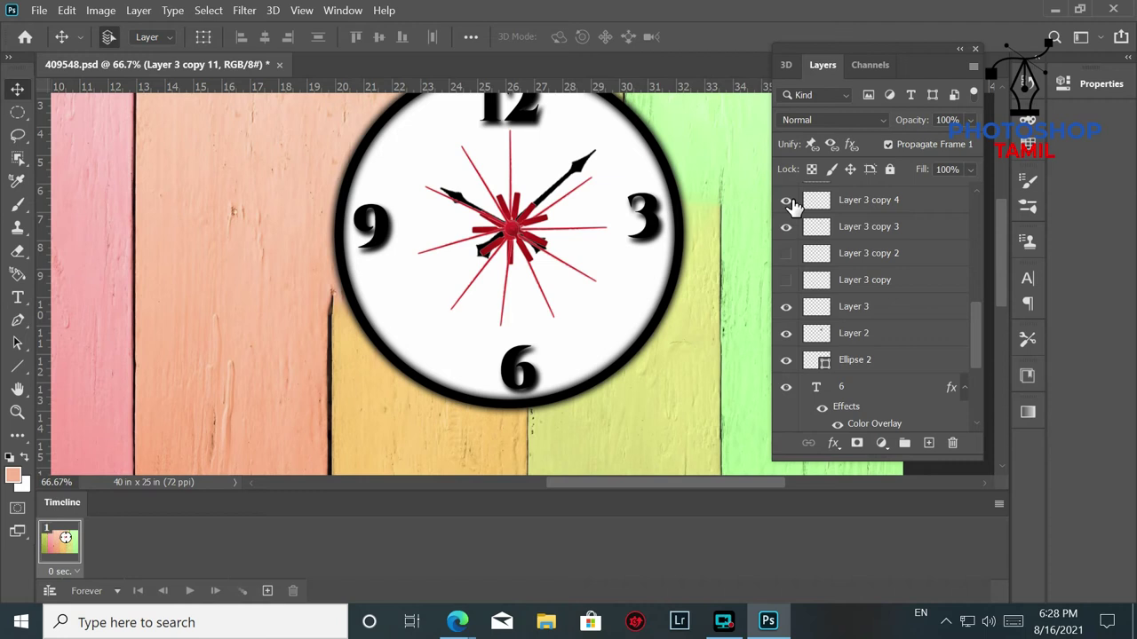
click(786, 226)
click(786, 200)
scroll(786, 213, up, 2)
click(782, 231)
click(786, 207)
scroll(788, 222, up, 2)
click(787, 240)
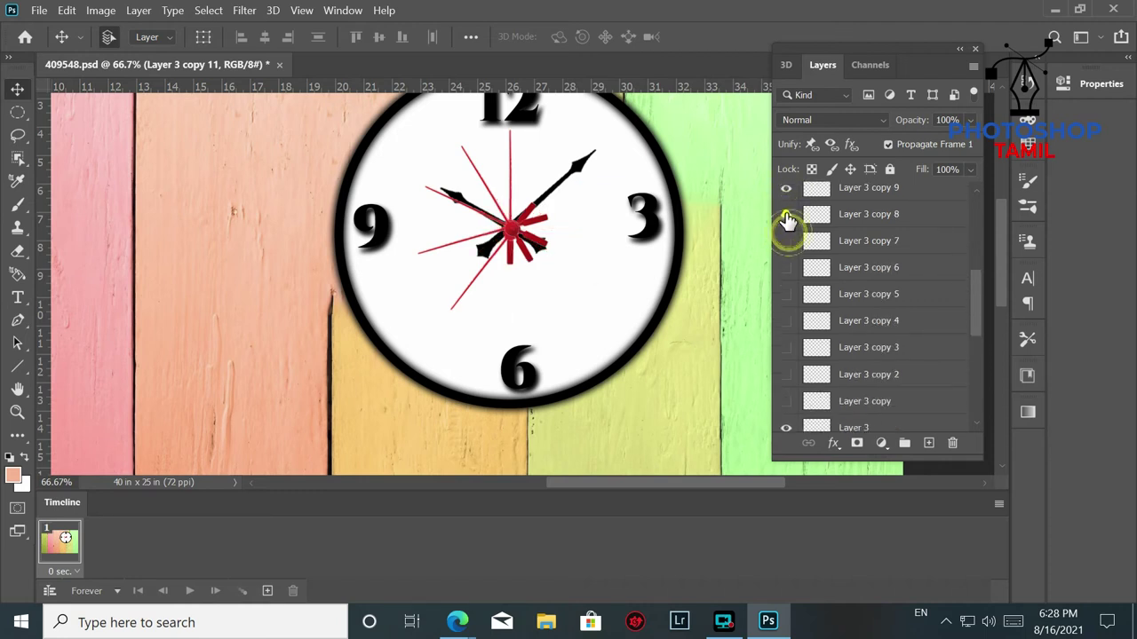
click(786, 214)
click(786, 189)
scroll(790, 213, up, 2)
click(786, 222)
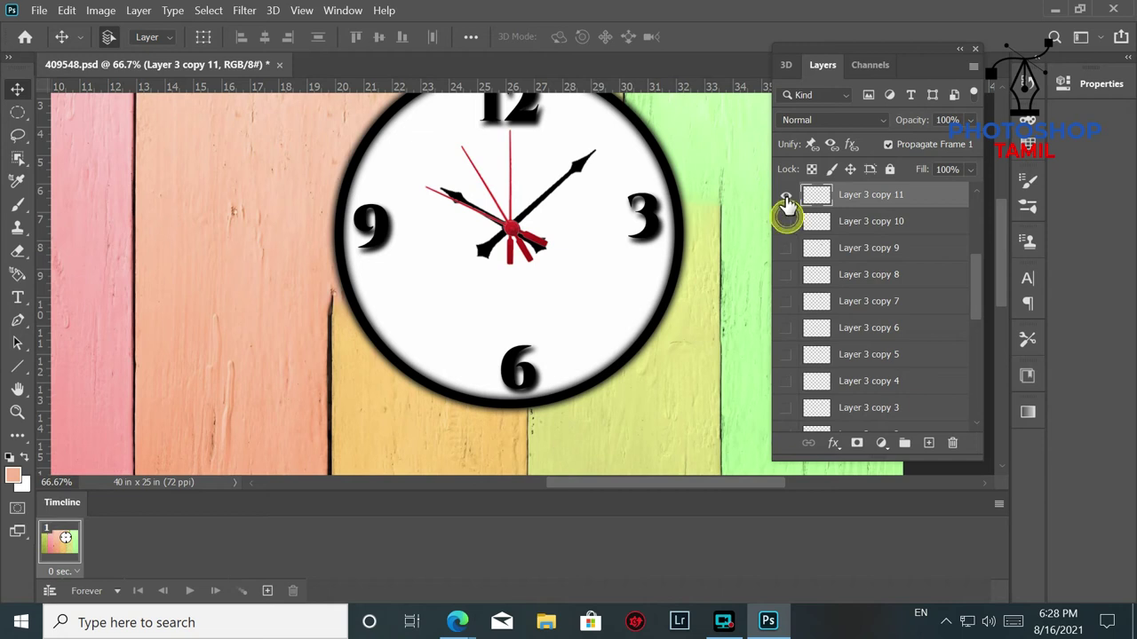
click(786, 195)
scroll(808, 233, up, 3)
scroll(804, 288, down, 3)
scroll(834, 306, down, 2)
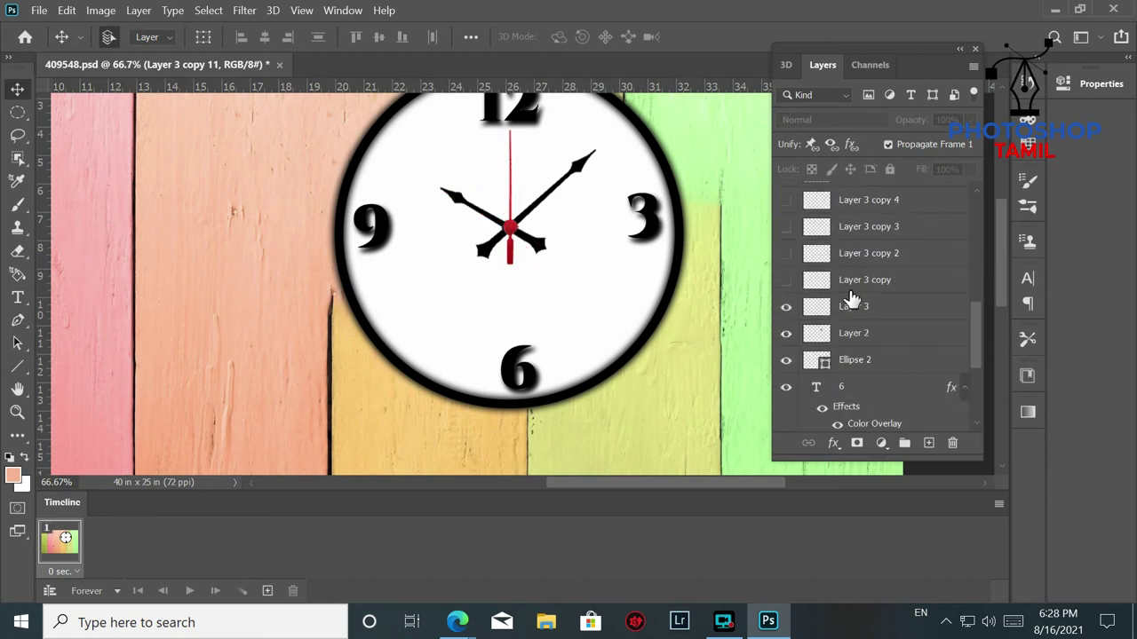
Add frames 2 and 3, advancing the second hand to Layer 3 copy, then 1 o'clock.
click(267, 590)
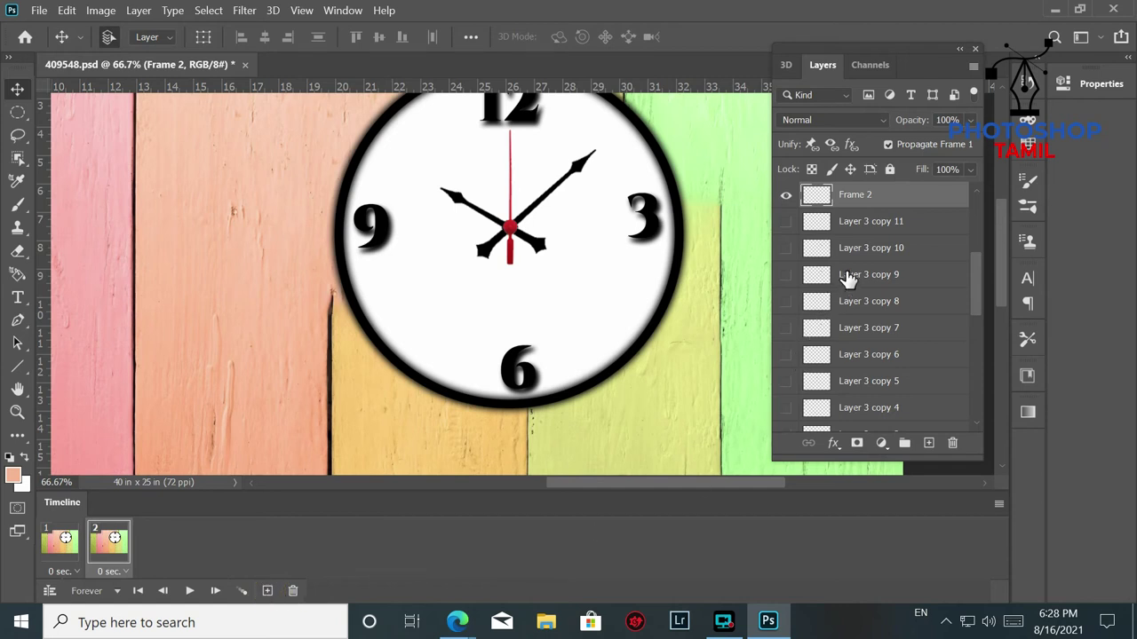
scroll(803, 235, down, 3)
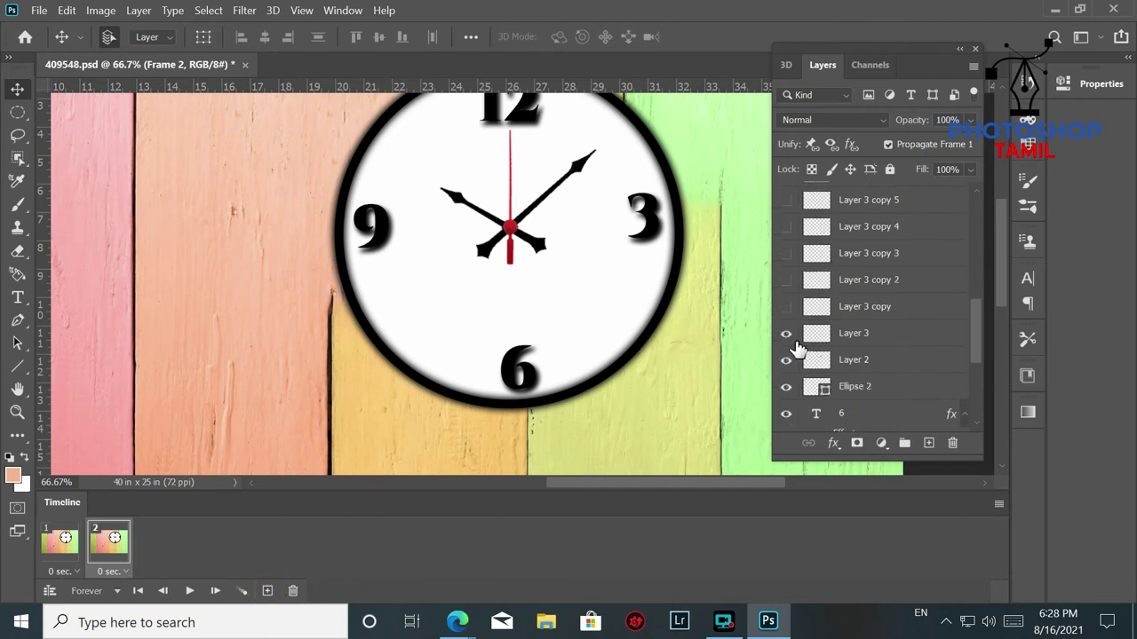
click(786, 308)
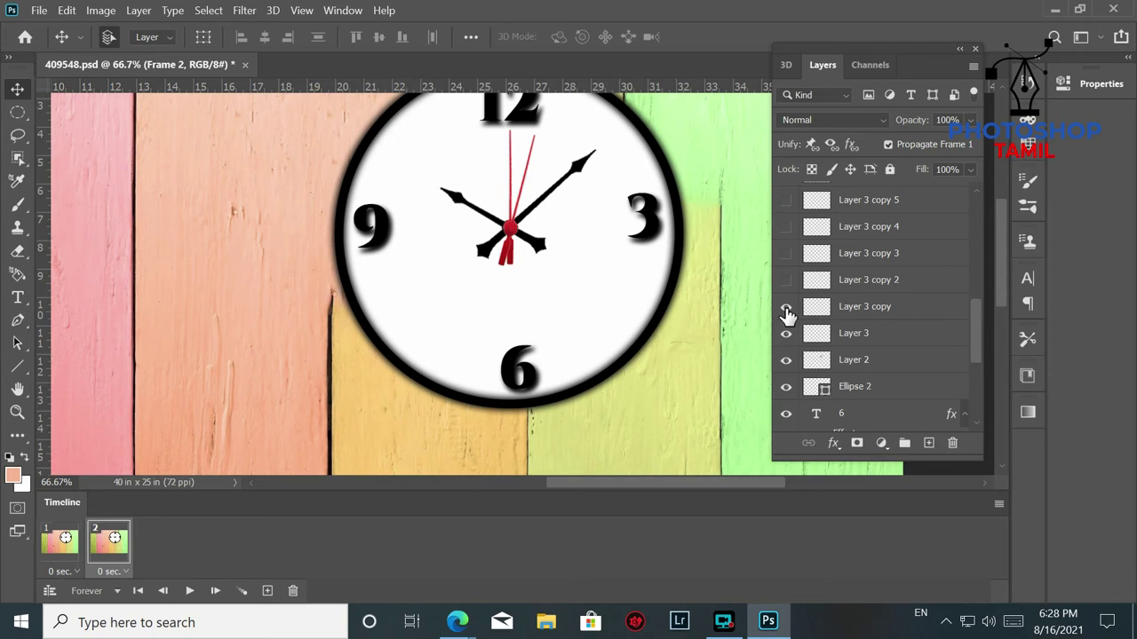
click(786, 334)
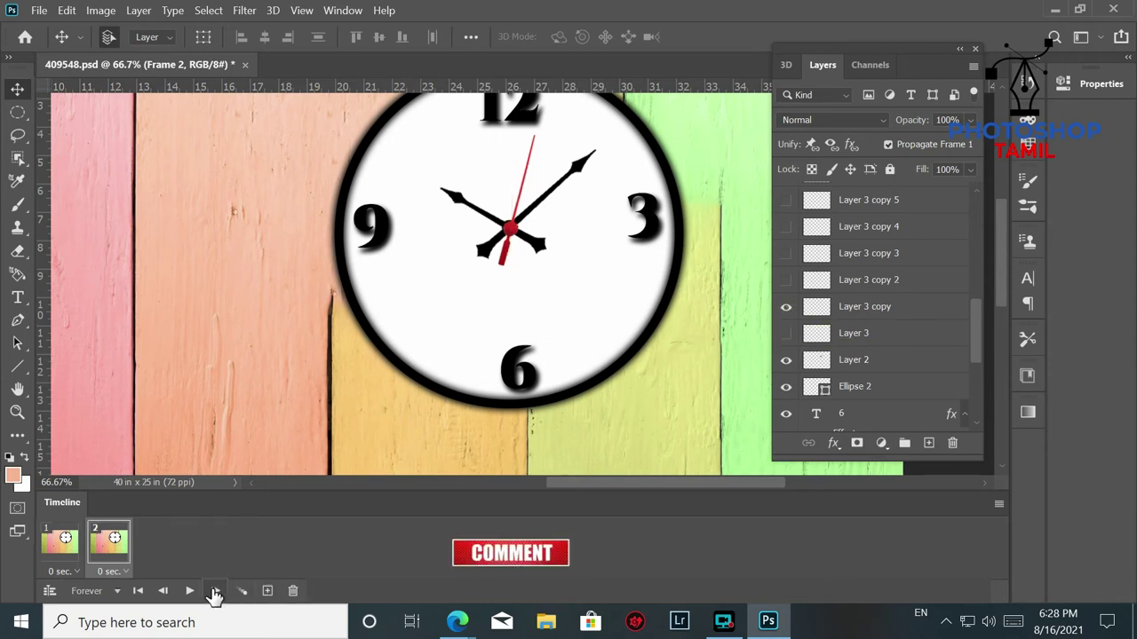
click(267, 590)
scroll(861, 329, down, 3)
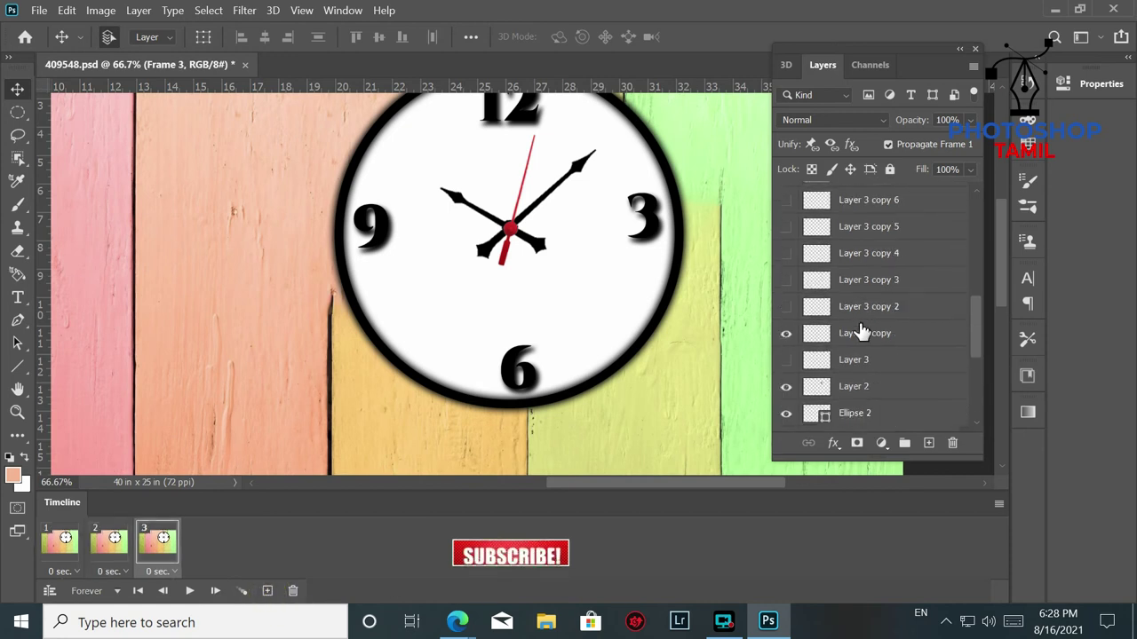
click(786, 333)
click(786, 306)
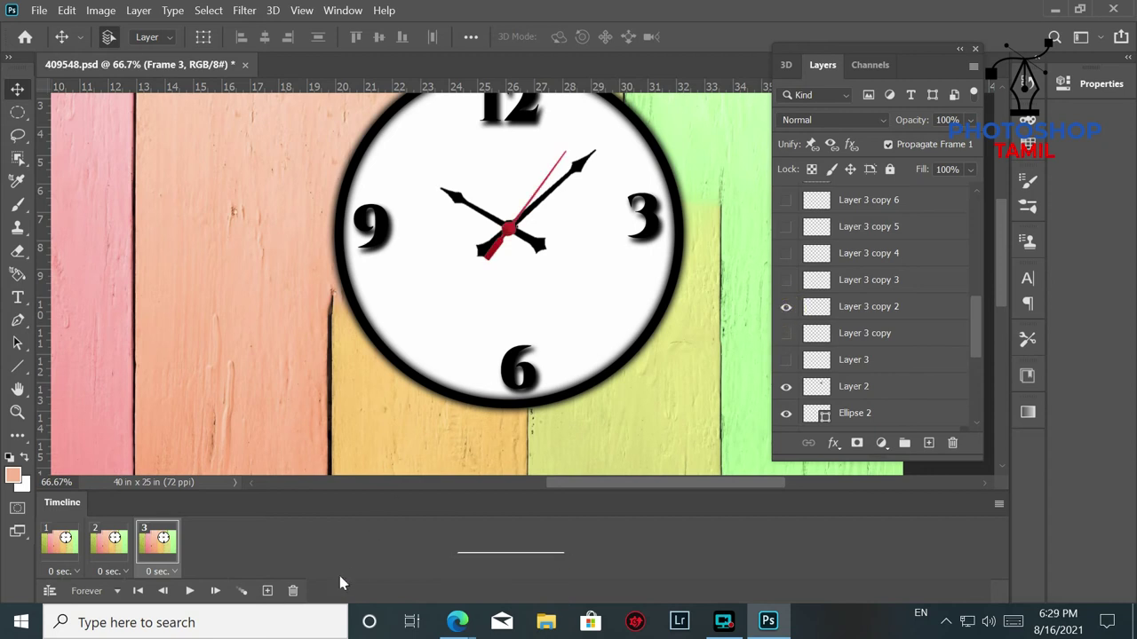
Add frames 4 and 5, with the second hand at 2 and 3 o'clock.
click(267, 591)
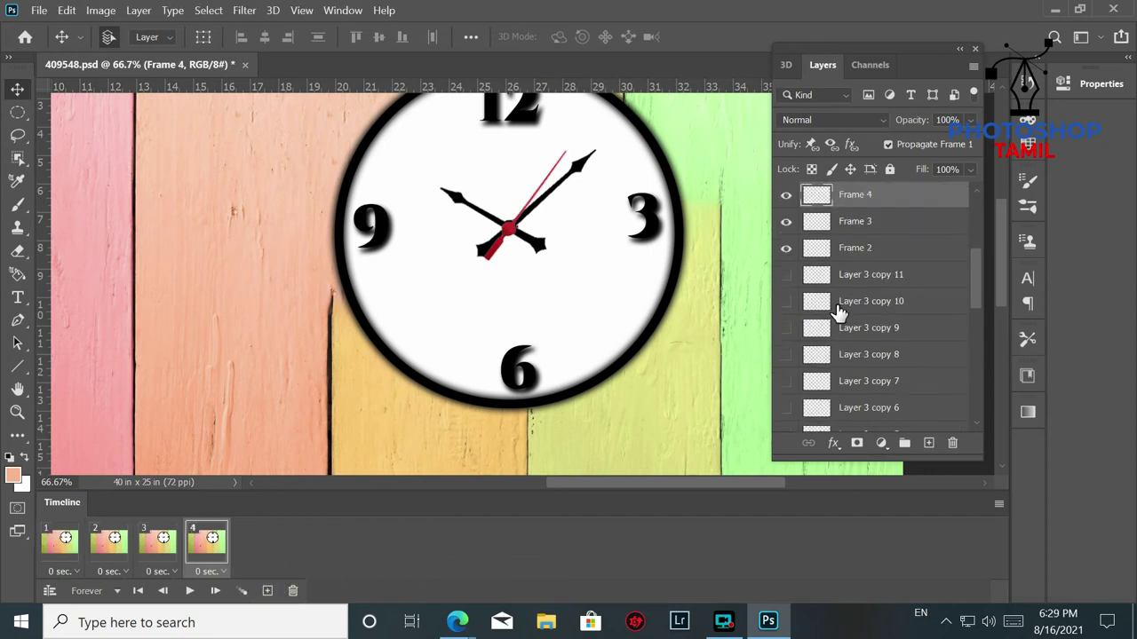
scroll(840, 311, down, 3)
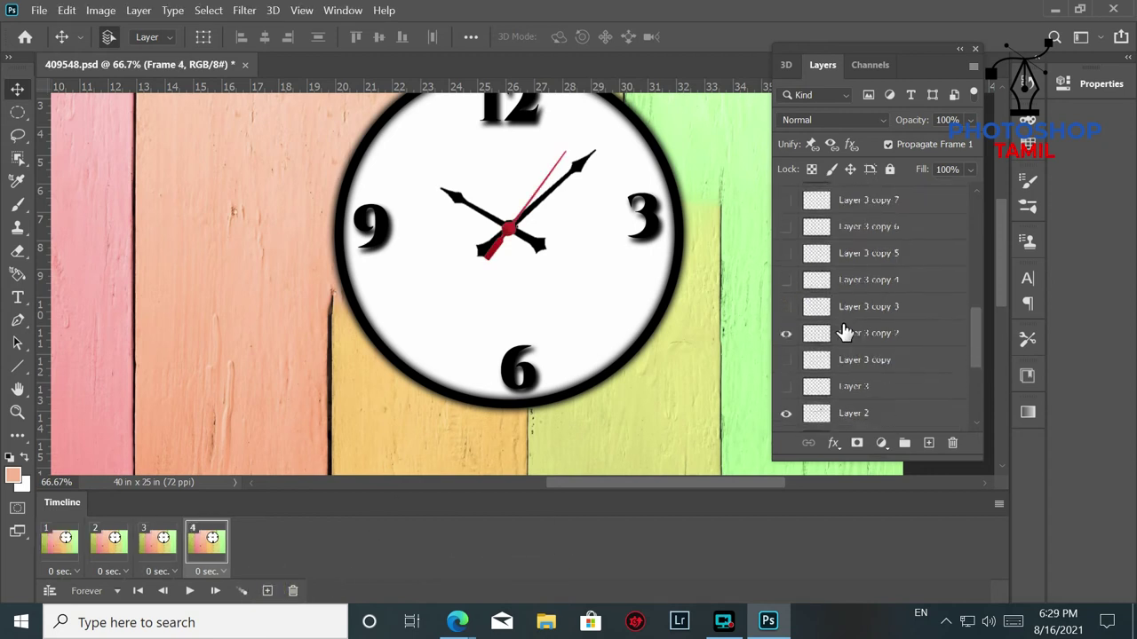
click(786, 307)
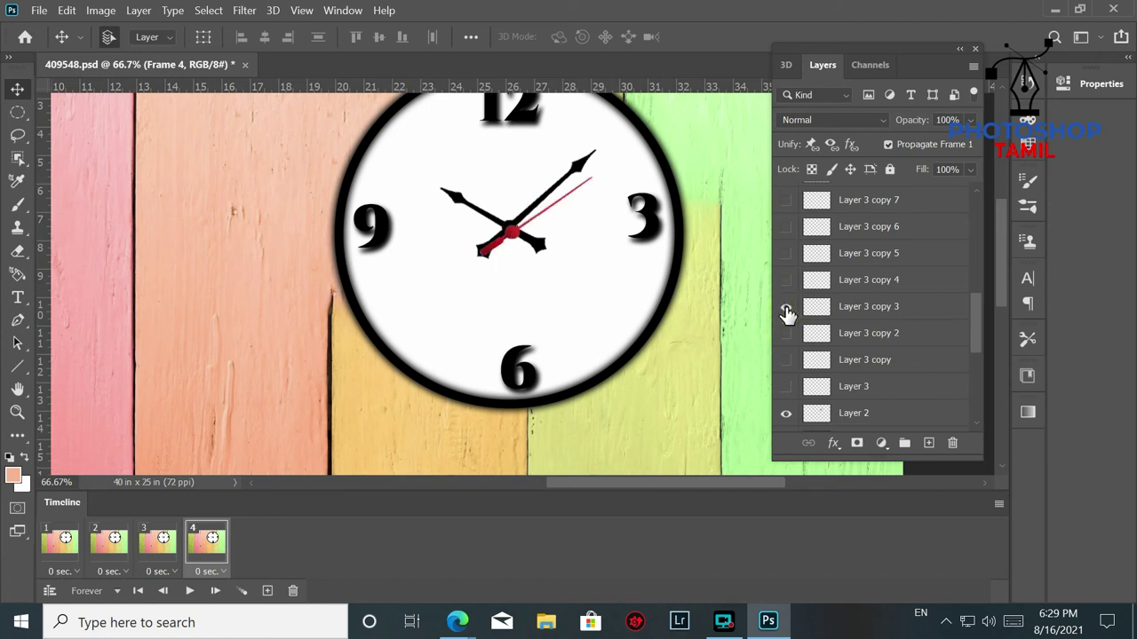
click(268, 593)
scroll(850, 322, down, 2)
scroll(815, 332, down, 3)
click(786, 333)
click(786, 307)
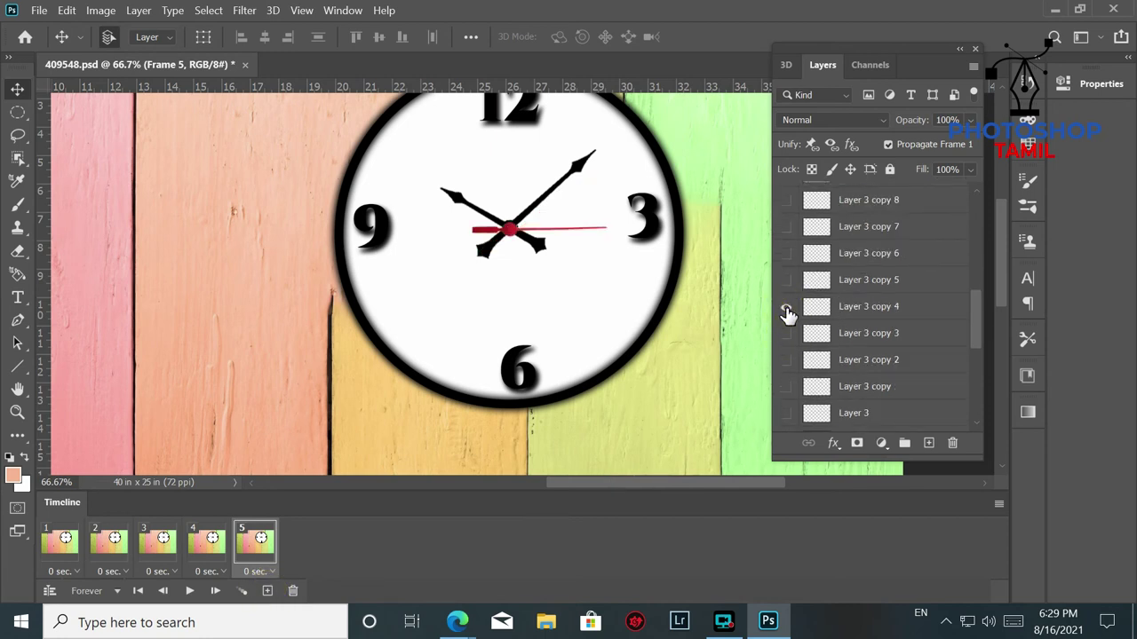
Add frames 6 and 7, showing the second hand at 4 o'clock in frame 6.
click(267, 590)
scroll(824, 336, down, 5)
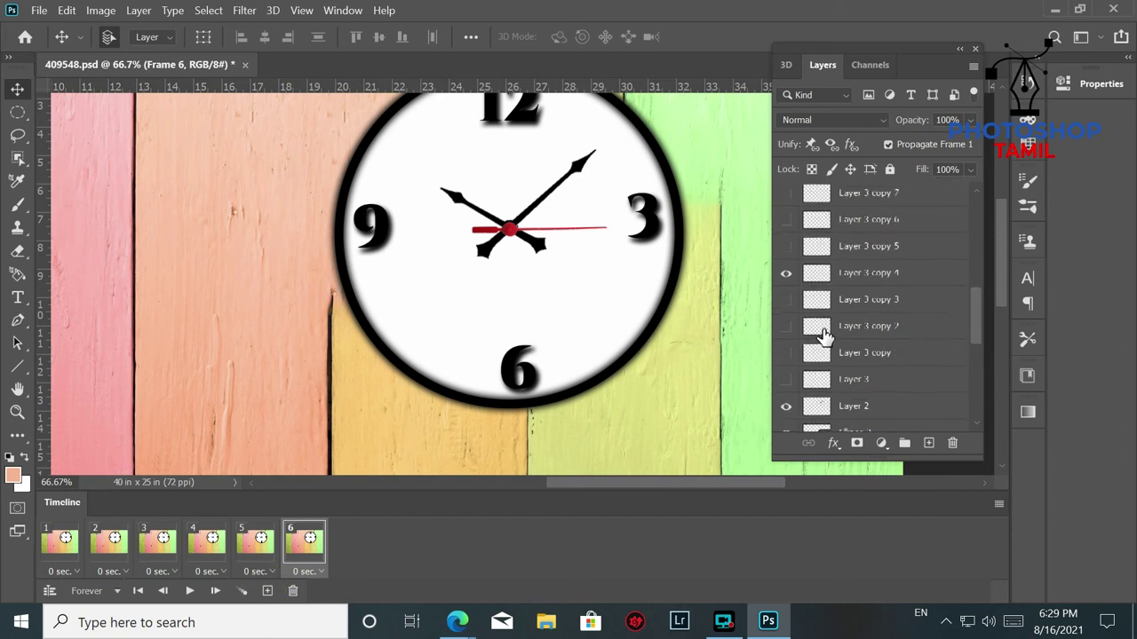
scroll(824, 336, up, 2)
click(786, 333)
click(786, 306)
click(267, 590)
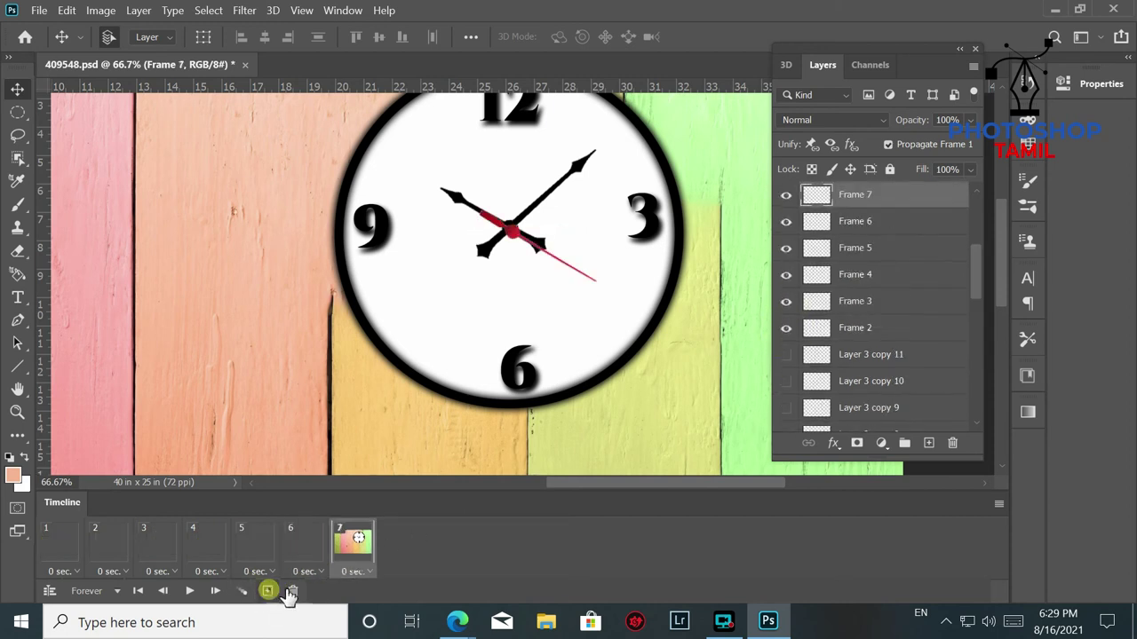
scroll(815, 364, down, 4)
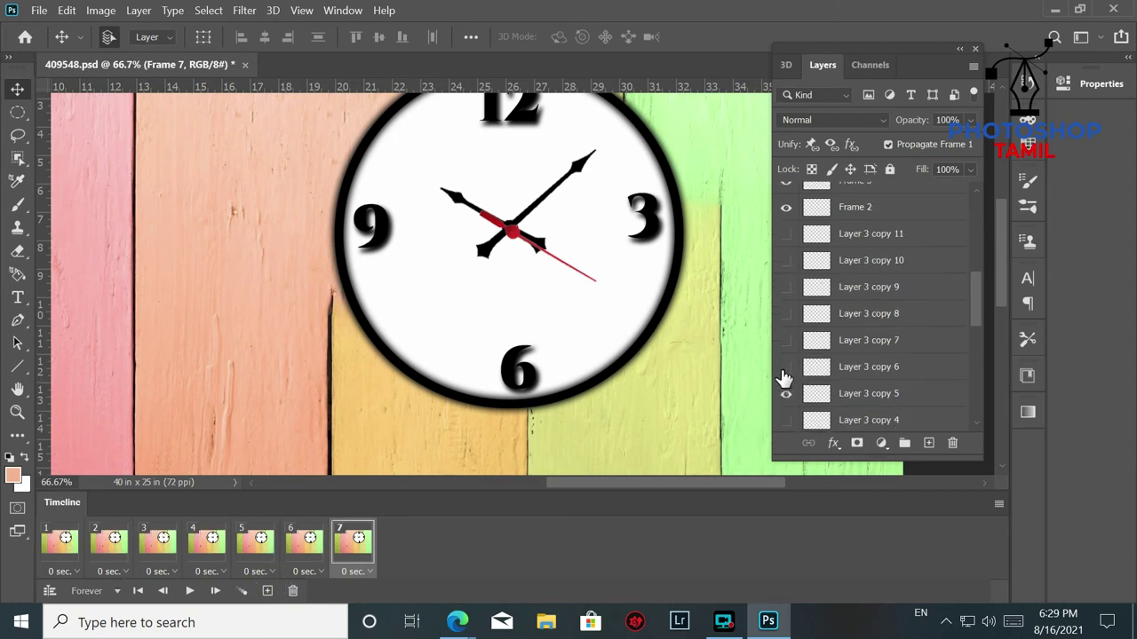
Show the 5 o'clock hand in frame 7, then add frame 8 with the 6 o'clock hand (Layer 3 copy 7).
click(786, 393)
click(786, 366)
click(267, 591)
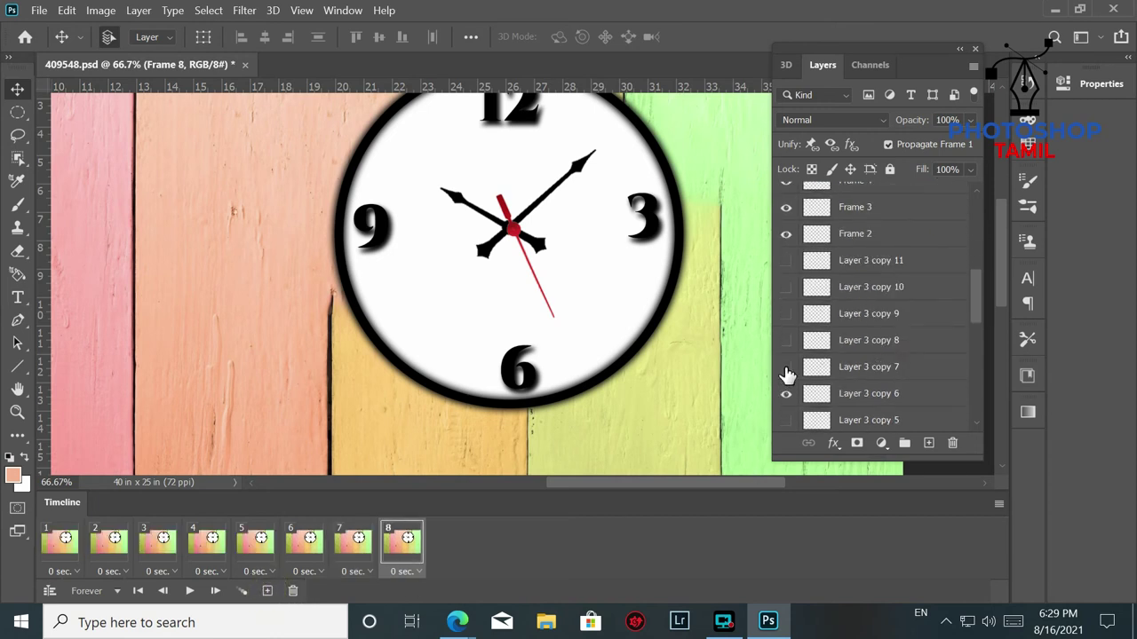
click(786, 394)
click(786, 367)
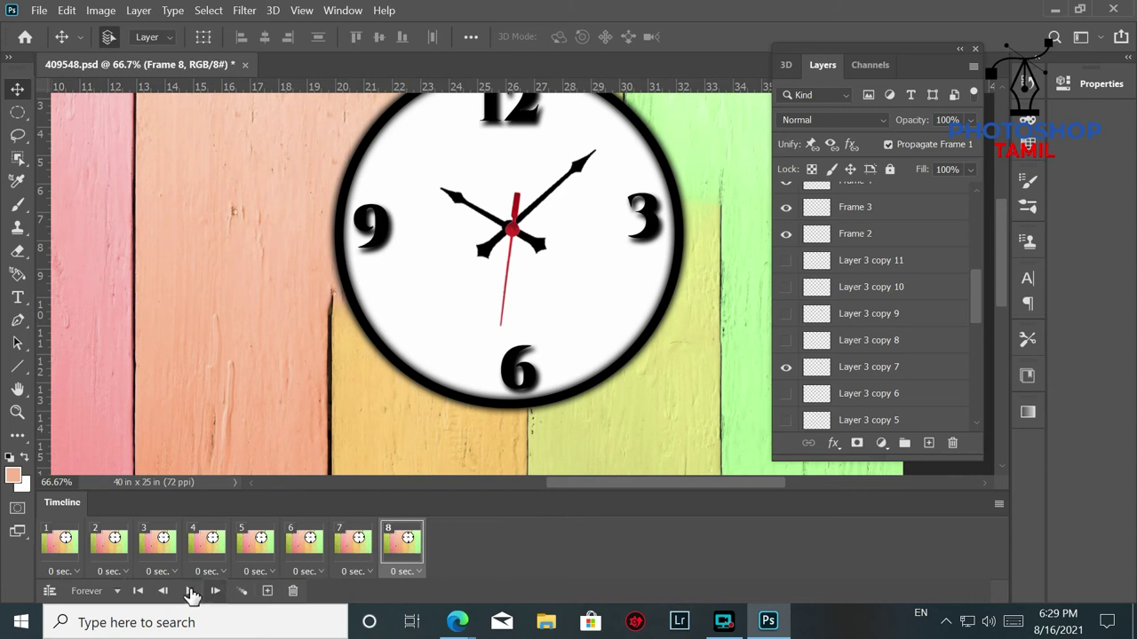
Add frame 9 showing Layer 3 copy 8, with the second hand at 7 o'clock.
click(267, 591)
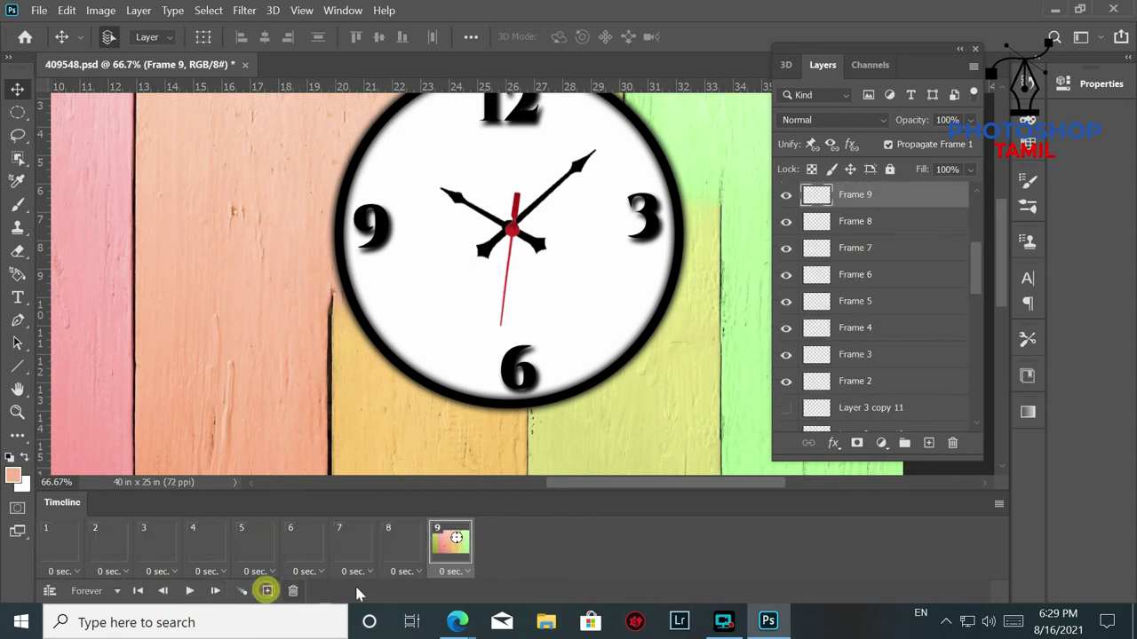
scroll(826, 379, down, 5)
click(786, 272)
click(786, 246)
scroll(754, 424, up, 1)
scroll(754, 423, up, 1)
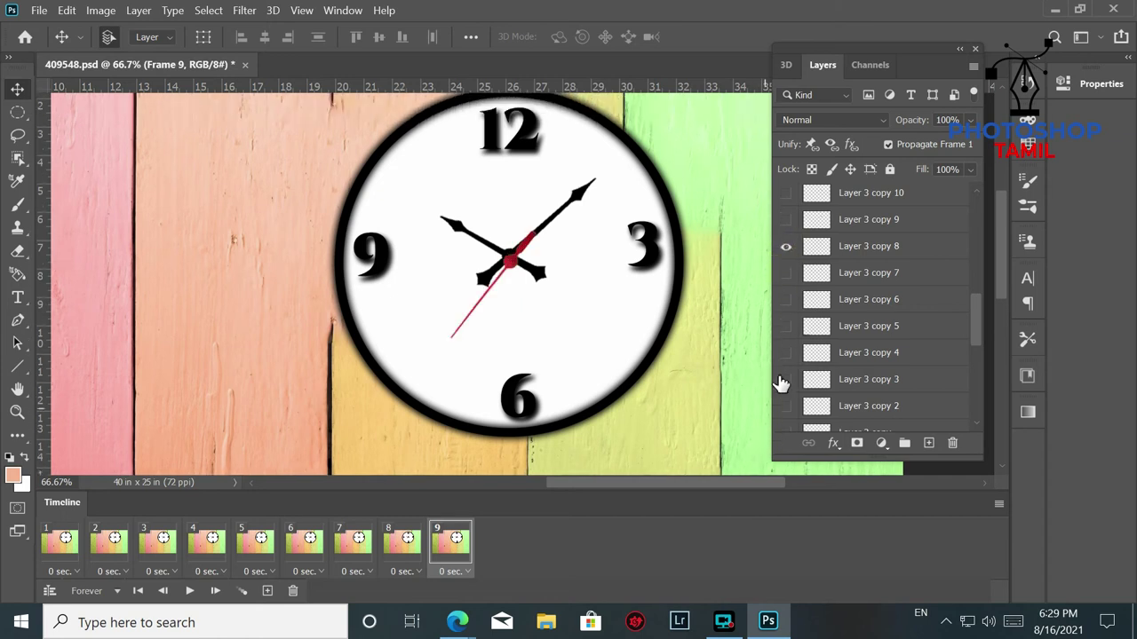
scroll(780, 384, up, 3)
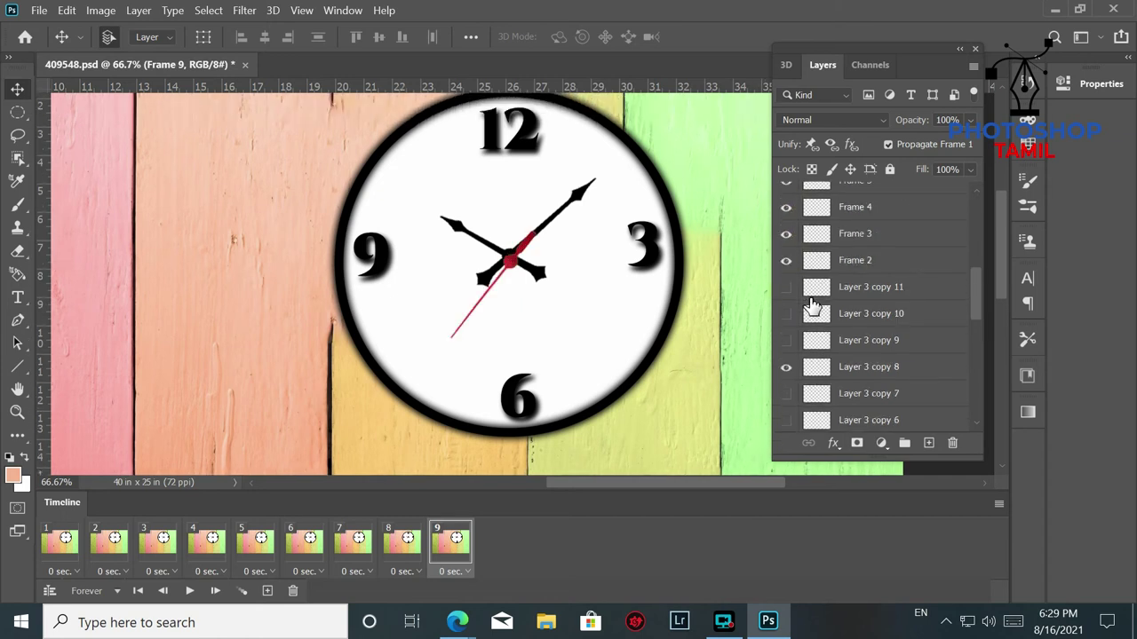
Add frame 10 showing Layer 3 copy 9, with the second hand at 8 o'clock.
click(267, 591)
scroll(830, 382, down, 5)
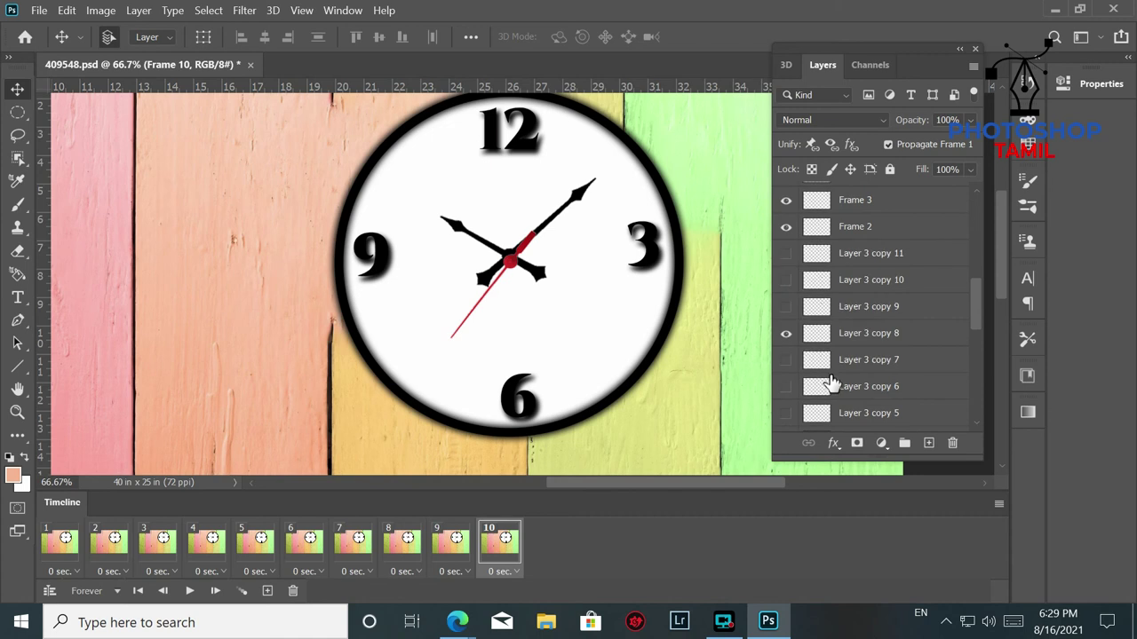
click(786, 334)
click(786, 307)
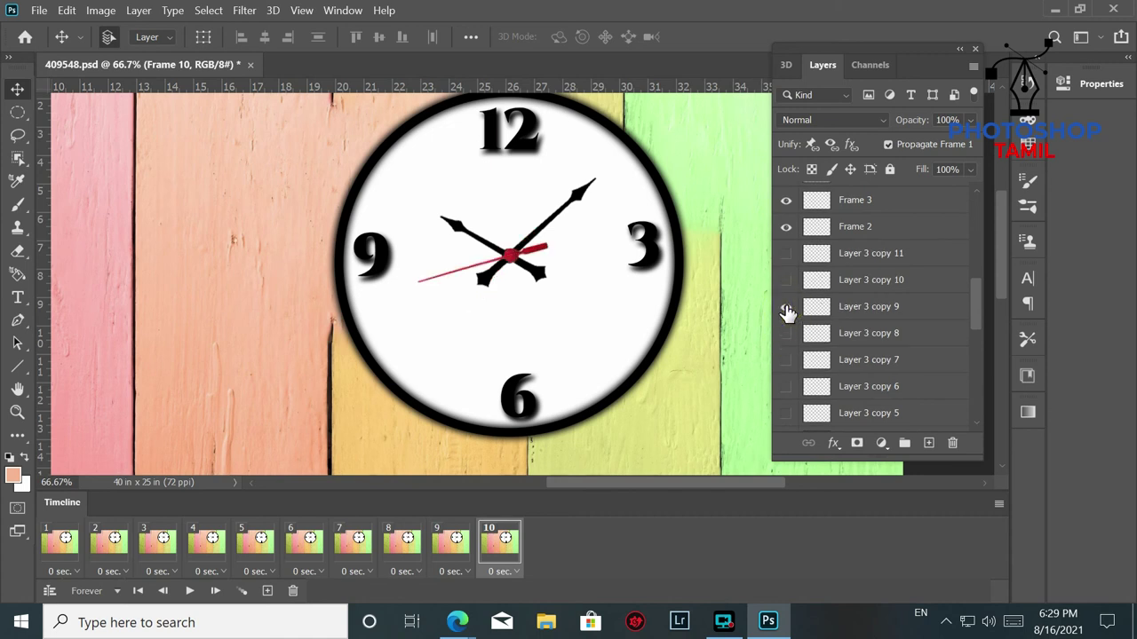
Add frame 11 showing Layer 3 copy 10, with the second hand at 10 o'clock.
click(267, 591)
scroll(853, 337, down, 2)
scroll(852, 339, down, 3)
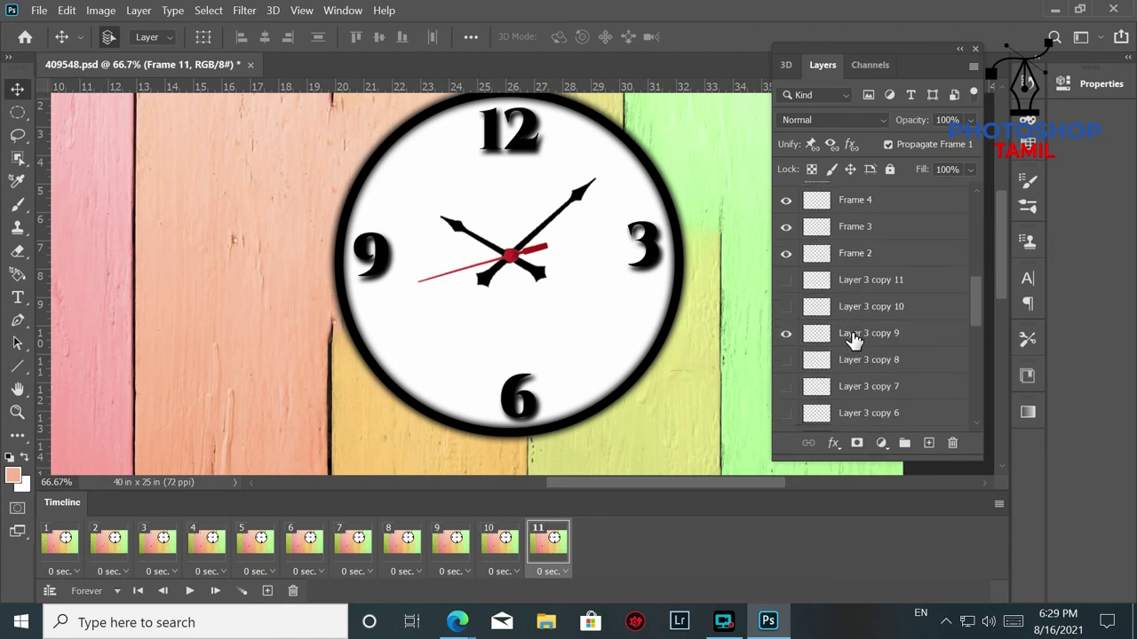
click(786, 333)
click(786, 307)
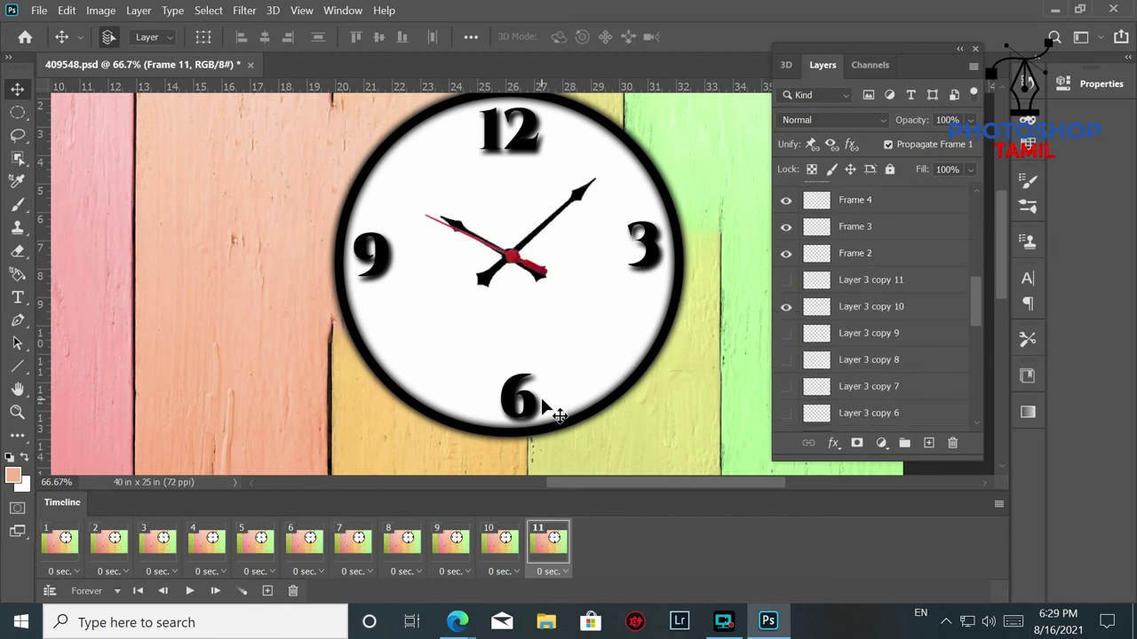
Add frame 12 with Layer 3 copy 11 at 11 o'clock, then return to frame 1 and play.
click(262, 593)
scroll(839, 373, down, 3)
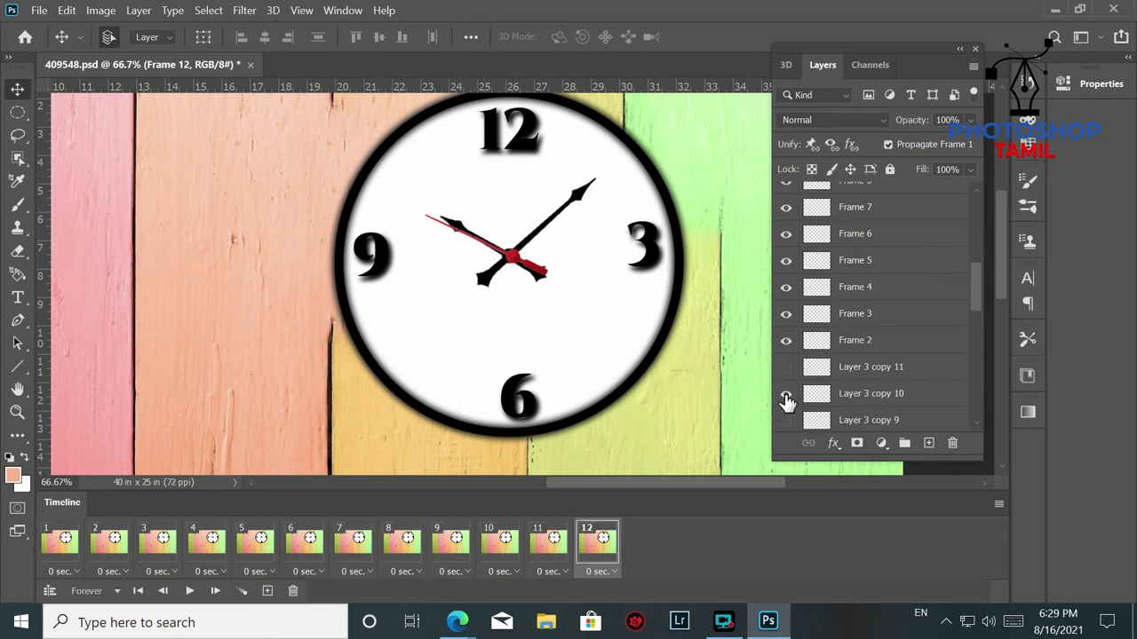
click(786, 393)
click(786, 366)
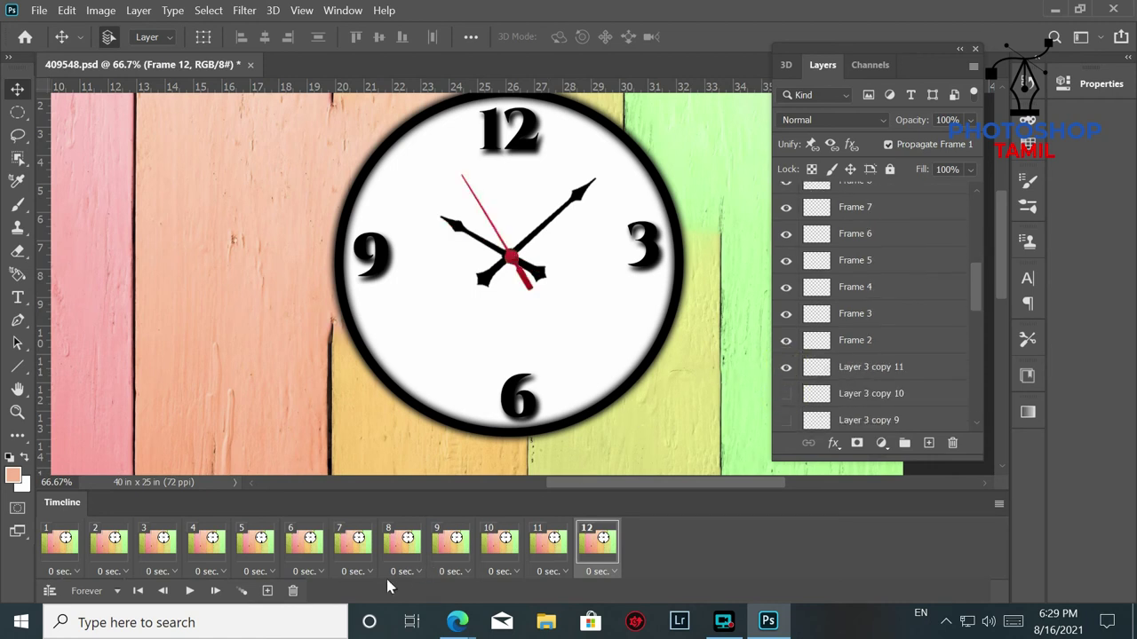
click(64, 543)
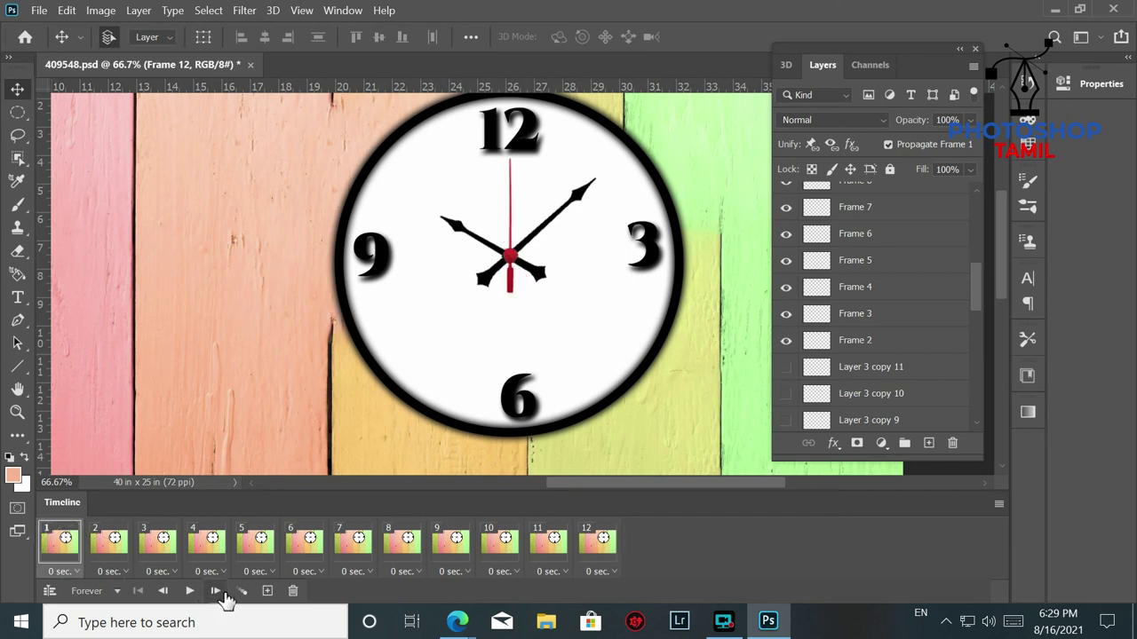
click(190, 592)
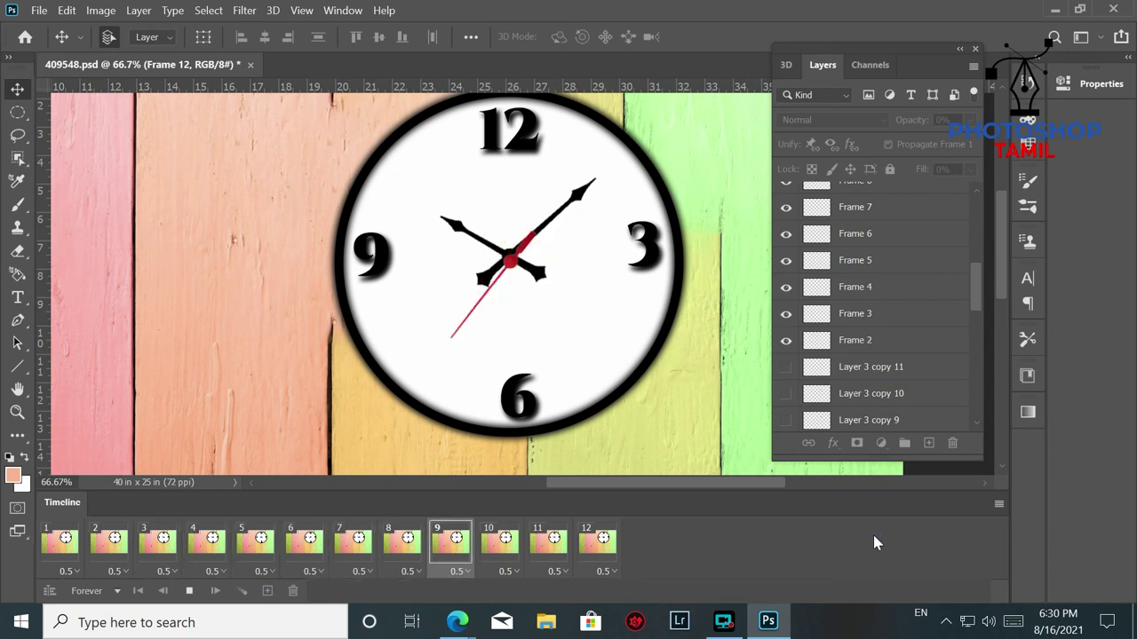
Zoom the canvas out one step to see more of the clock image.
key(ctrl+minus)
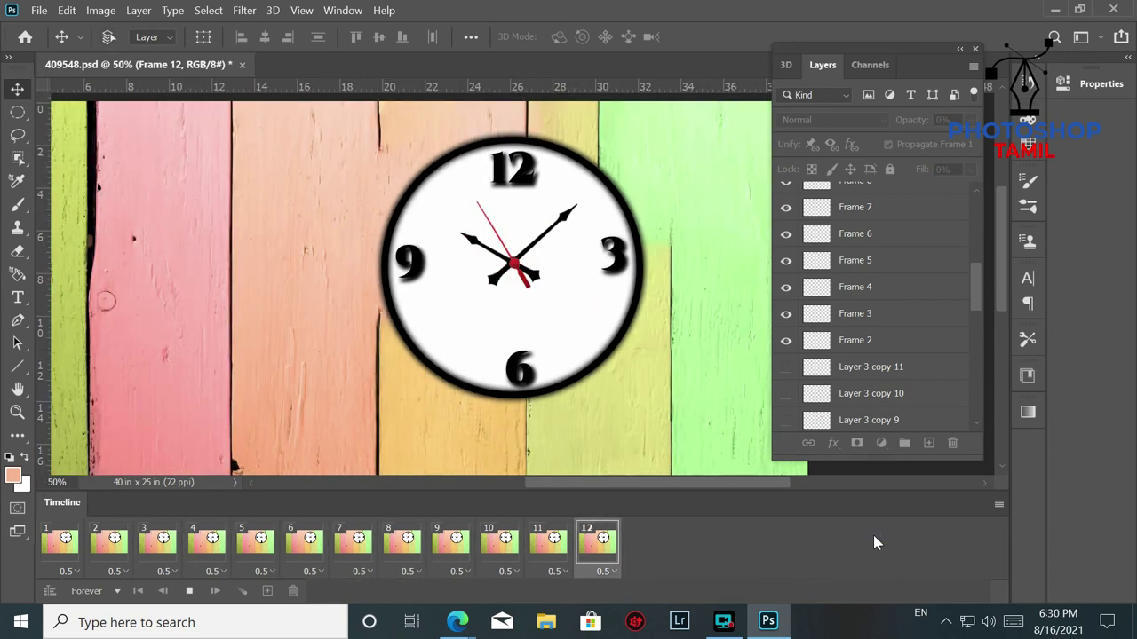
Zoom out to view the whole plank image and stop playback on frame 1.
key(ctrl+minus)
key(ctrl+minus)
key(ctrl+plus)
key(ctrl+minus)
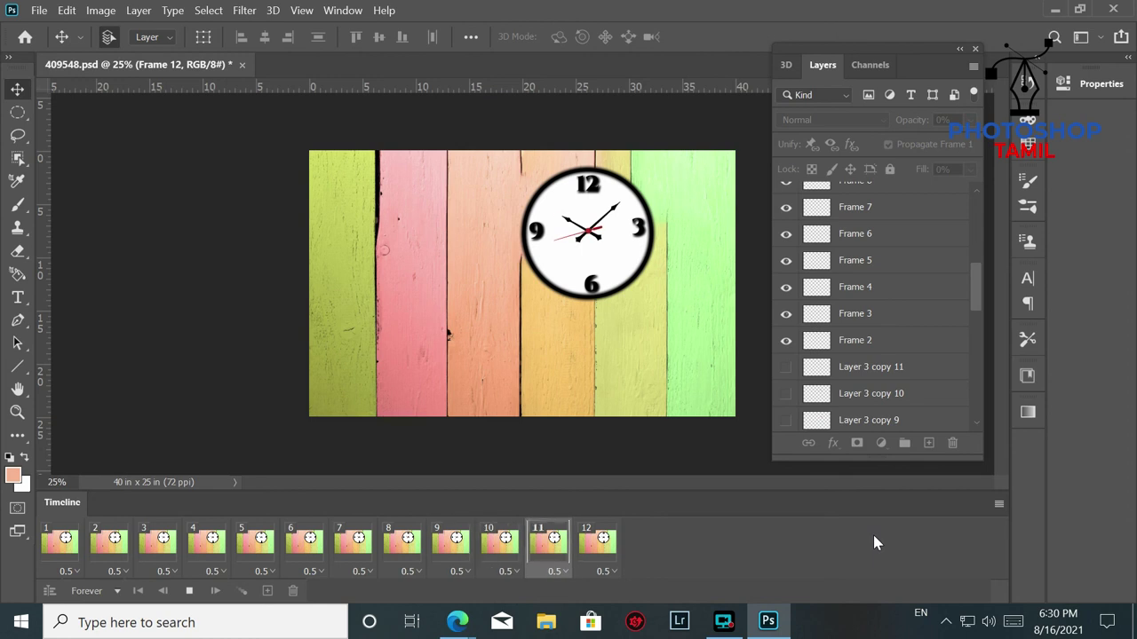
key(space)
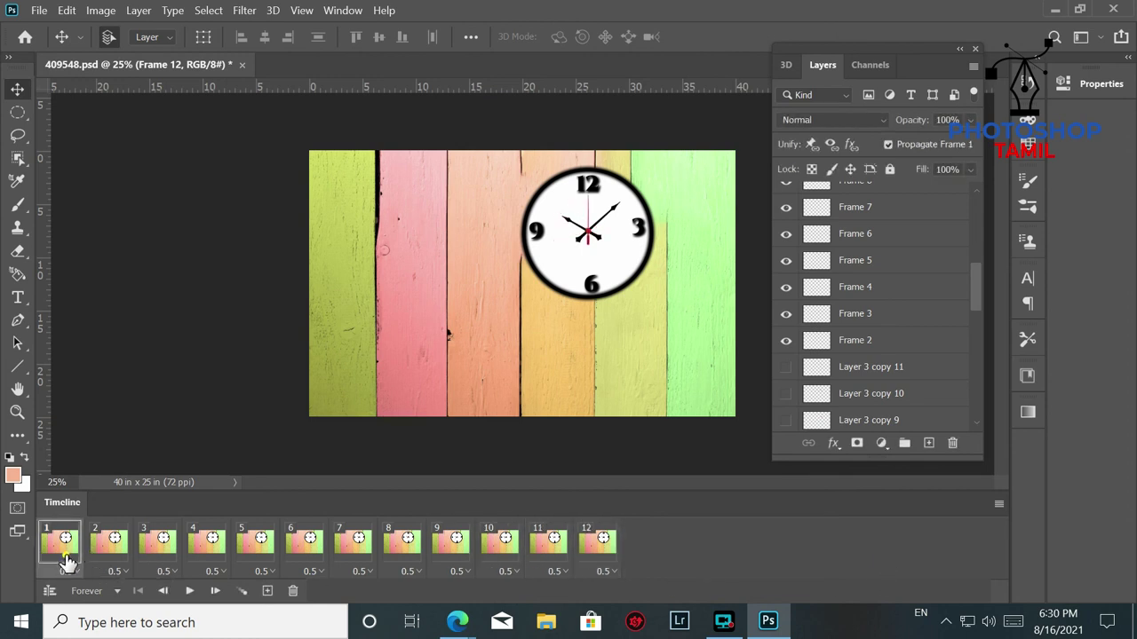
click(69, 571)
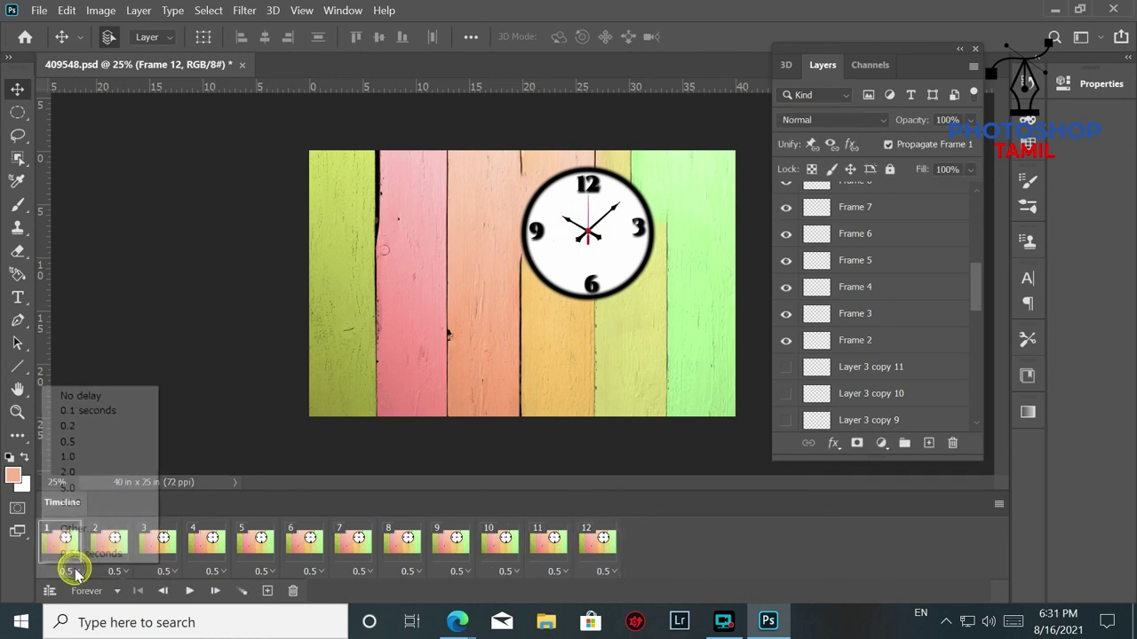